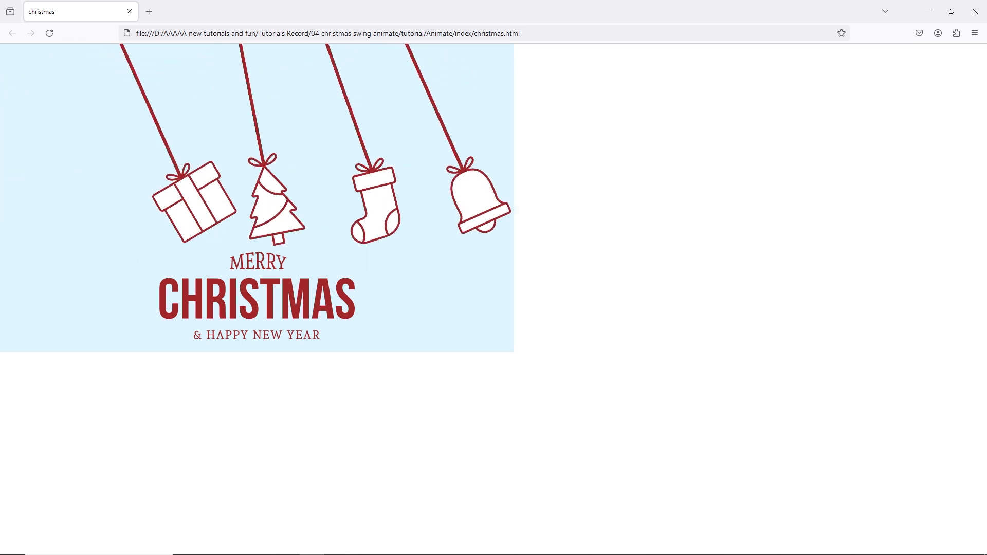
Preview the finished swinging Christmas ornaments animation in its player window and minimize that window
click(641, 546)
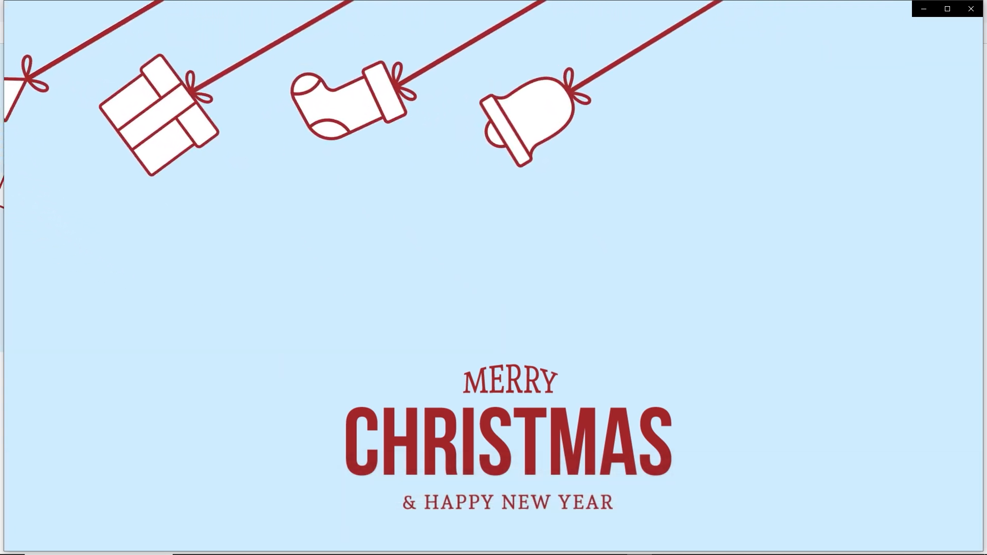
click(920, 11)
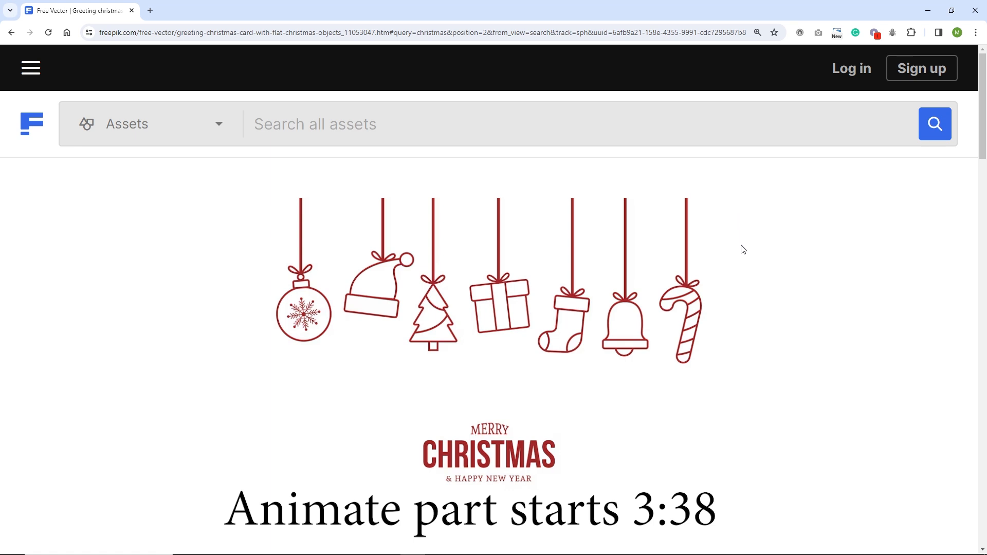
Request the free download of the greeting Christmas card vector on Freepik and cancel saving the zip file
scroll(785, 306, down, 7)
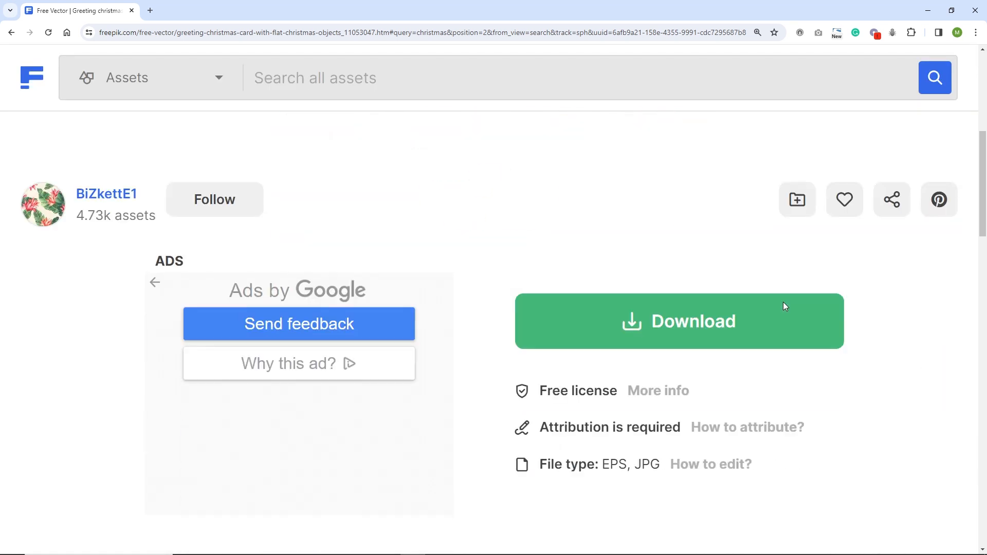
click(677, 322)
scroll(669, 370, down, 3)
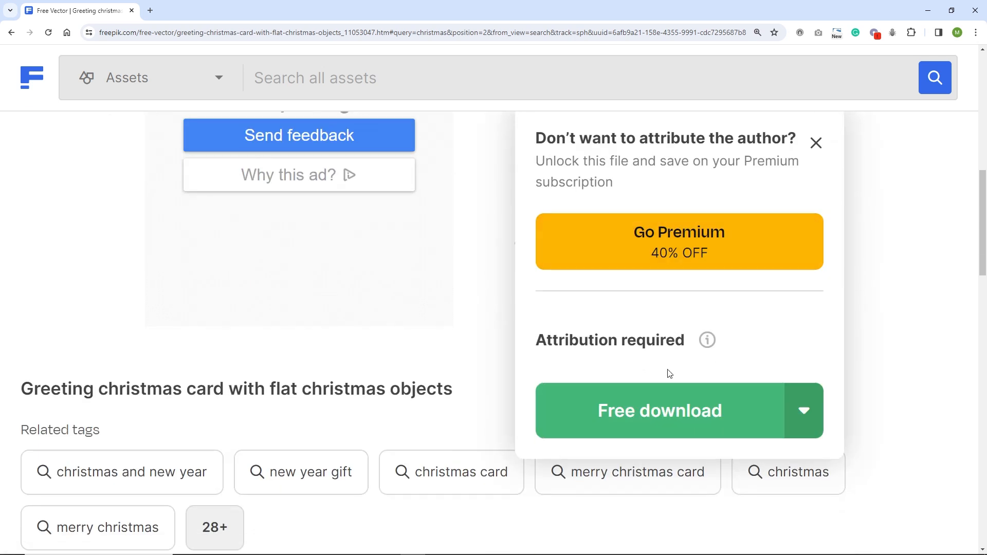
click(658, 419)
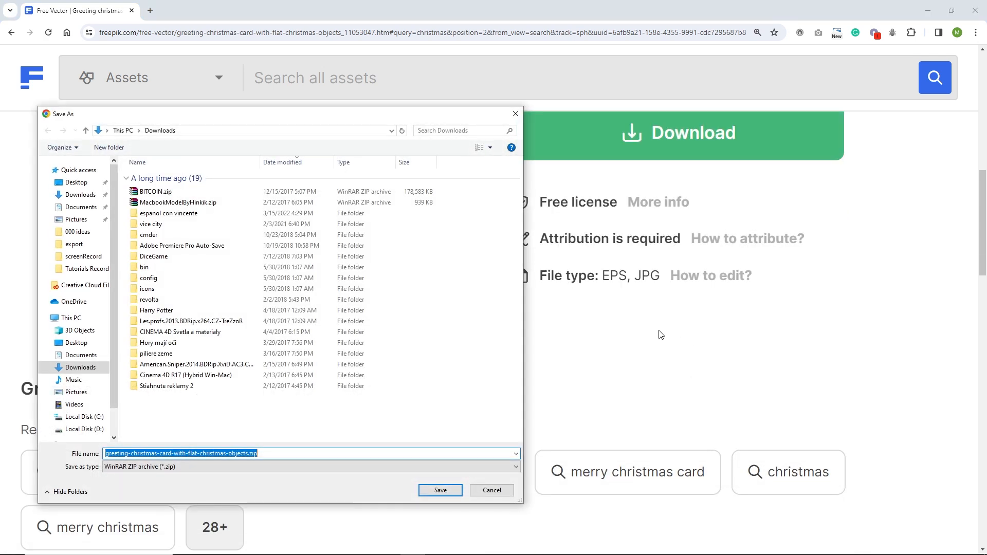
click(498, 495)
scroll(657, 380, up, 6)
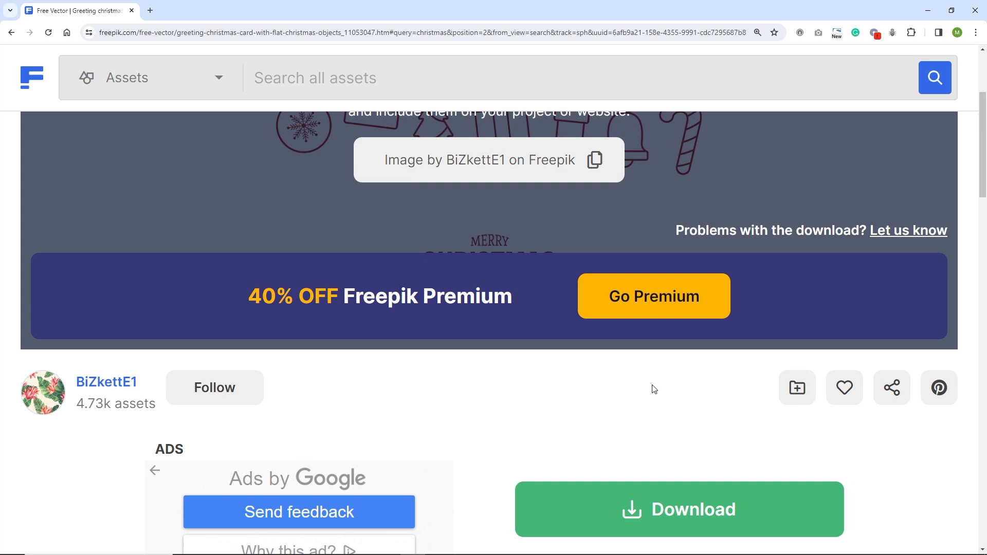
scroll(654, 389, up, 3)
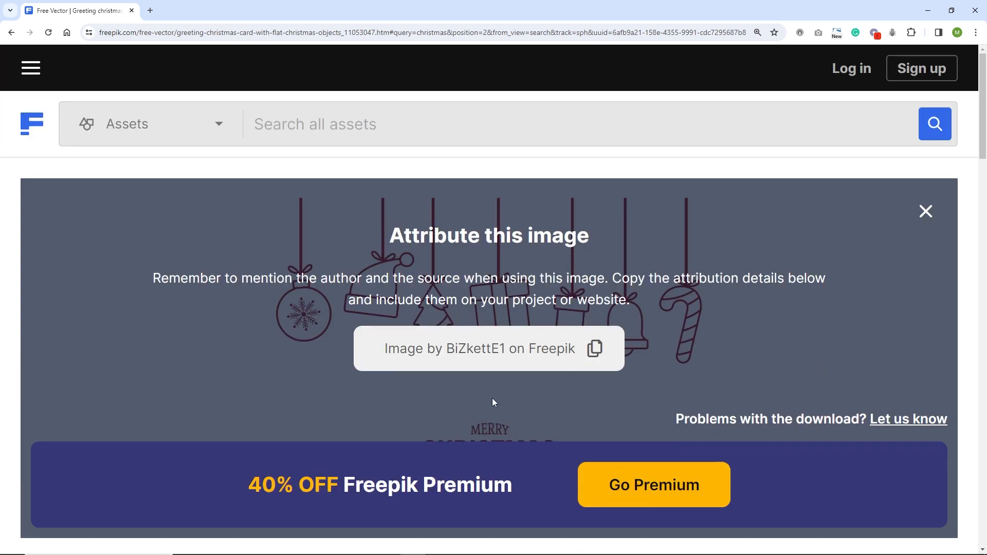
In File Explorer, delete everything in the freepik folder except the greeting-christmas-card zip archive
mouse_move(362, 551)
click(238, 546)
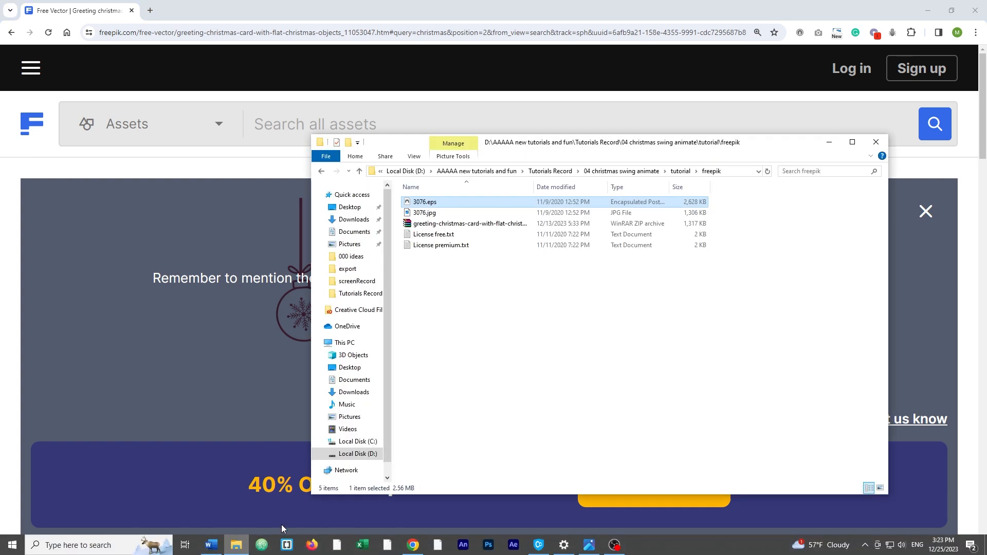
drag(449, 261, 430, 218)
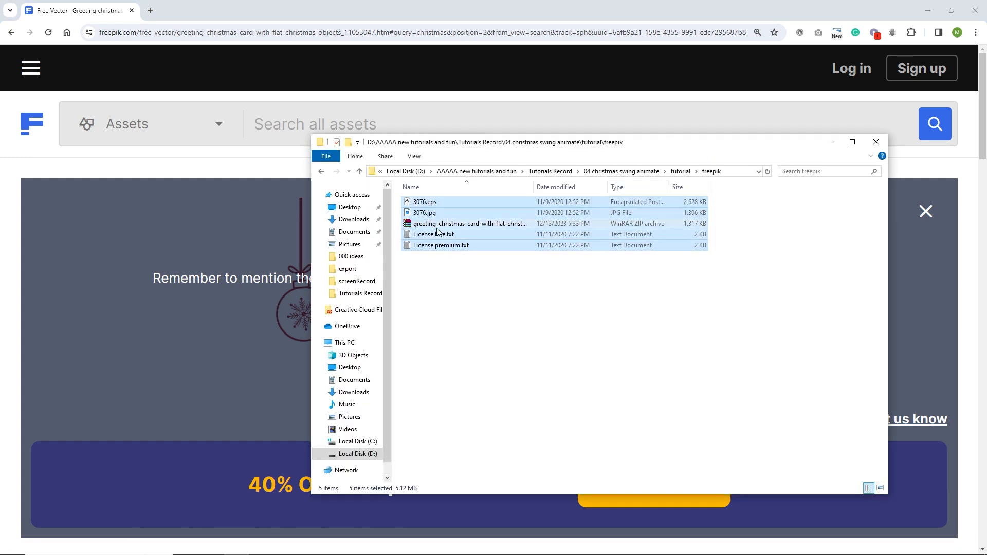
ctrl+click(431, 224)
key(Delete)
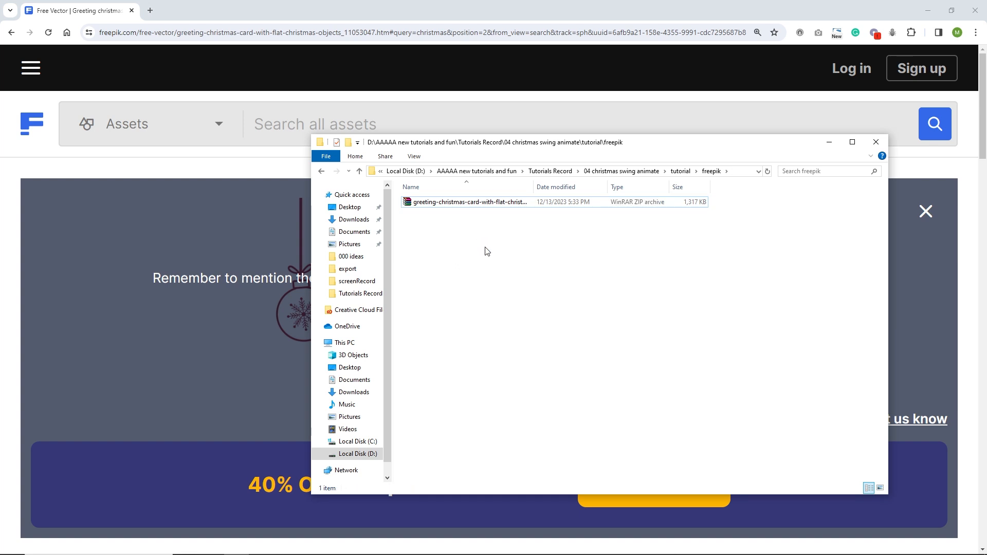
Extract the greeting-christmas-card archive into the freepik folder and open 3076.eps in Illustrator
right_click(427, 207)
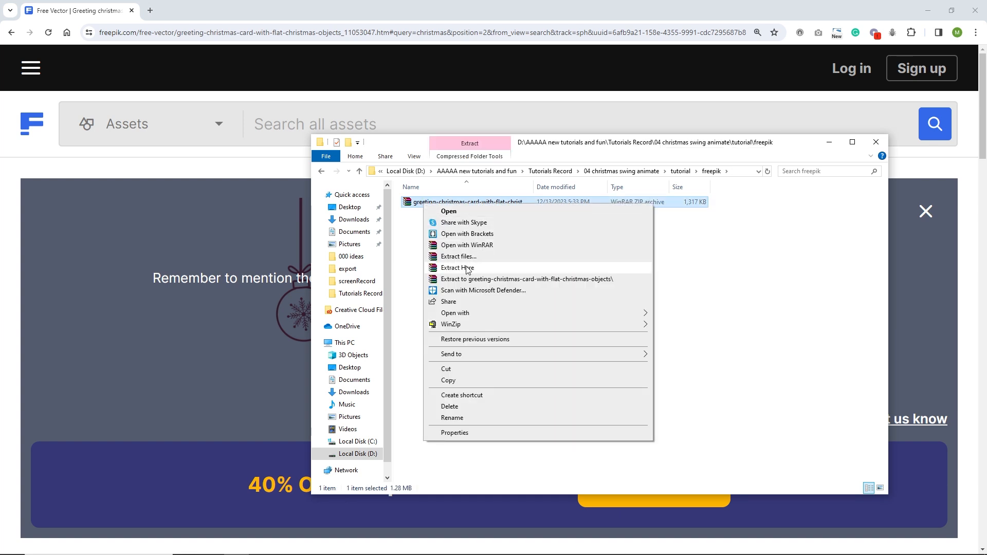
click(468, 268)
click(446, 305)
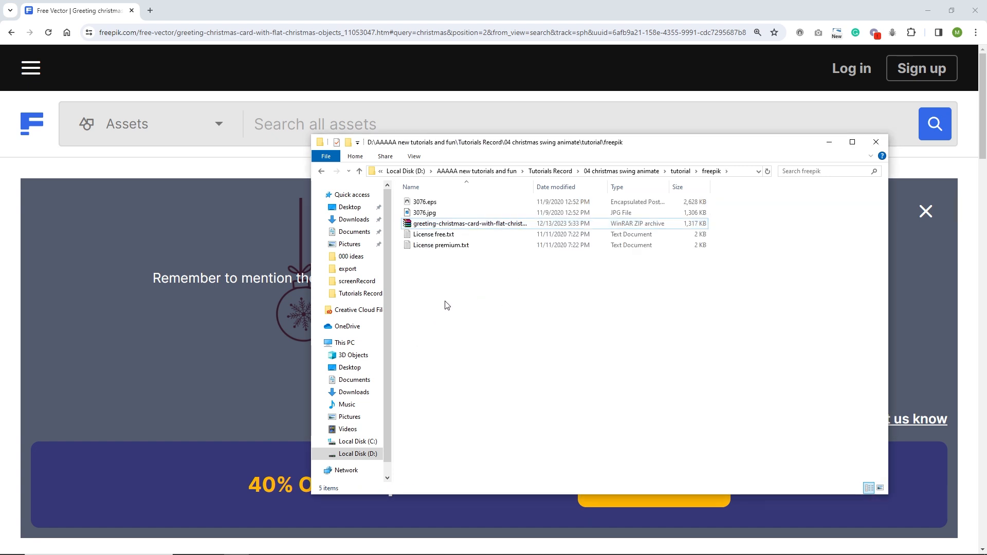
click(421, 205)
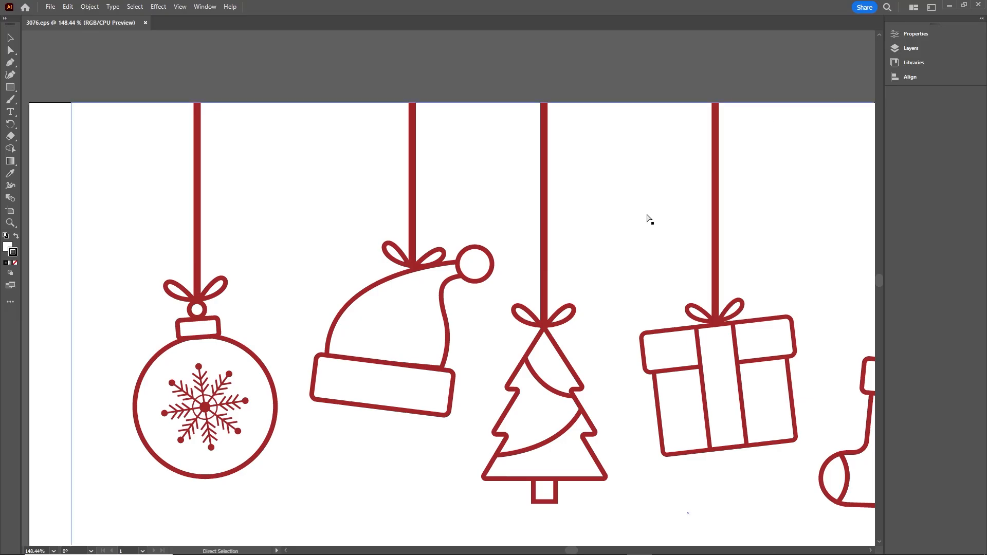
Release the clipping mask on the whole Christmas card artwork and deselect it
click(865, 30)
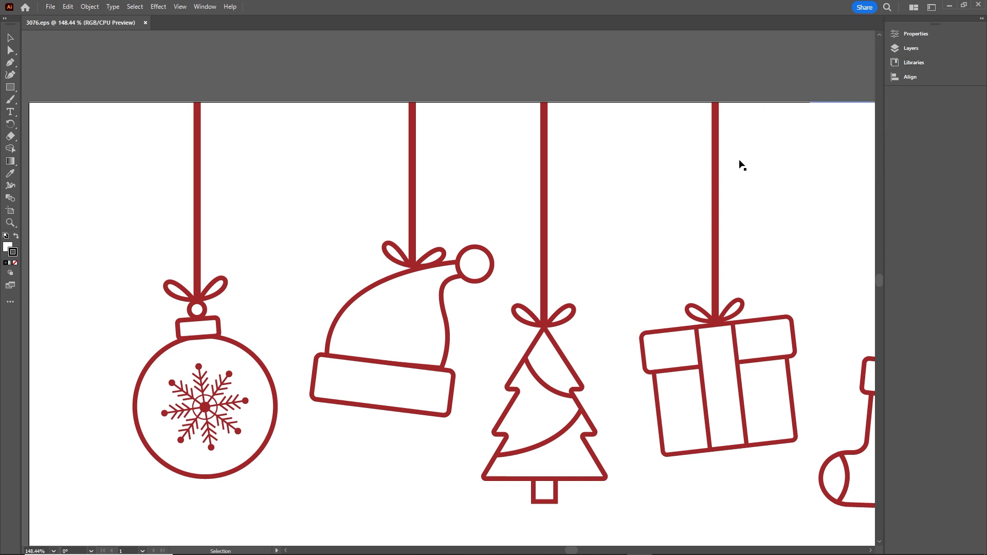
scroll(671, 237, down, 2)
scroll(669, 236, down, 1)
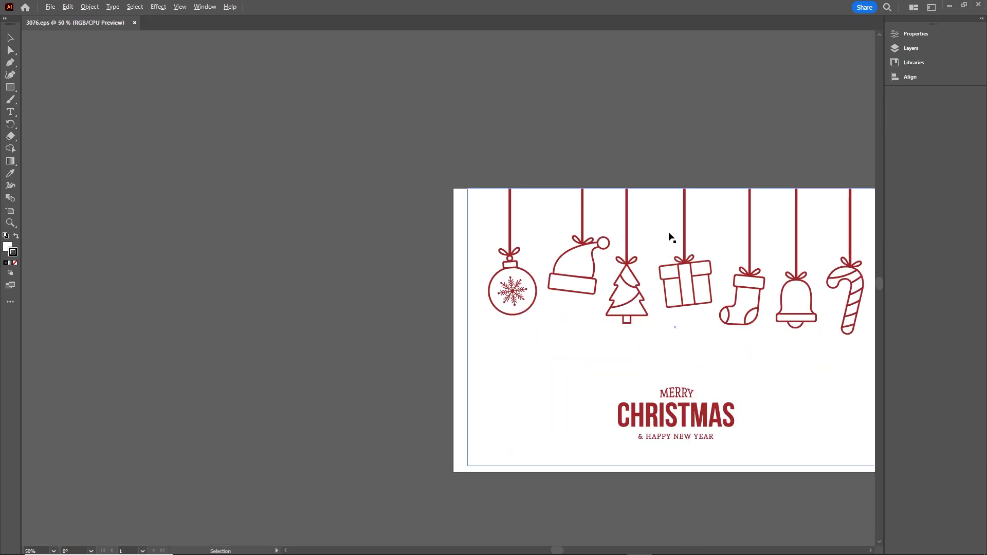
scroll(670, 236, up, 1)
drag(721, 256, 530, 223)
scroll(551, 246, up, 1)
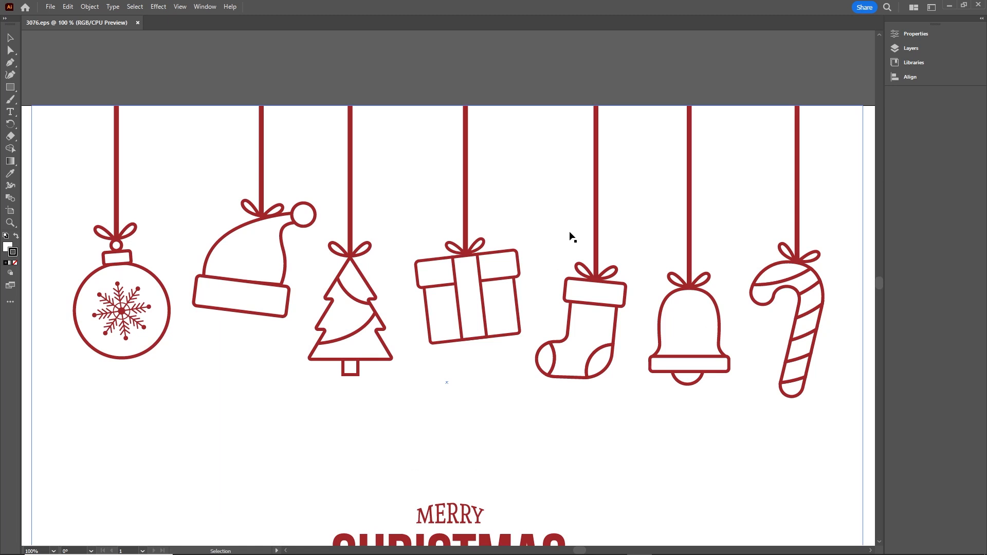
scroll(571, 237, down, 1)
drag(587, 248, 565, 249)
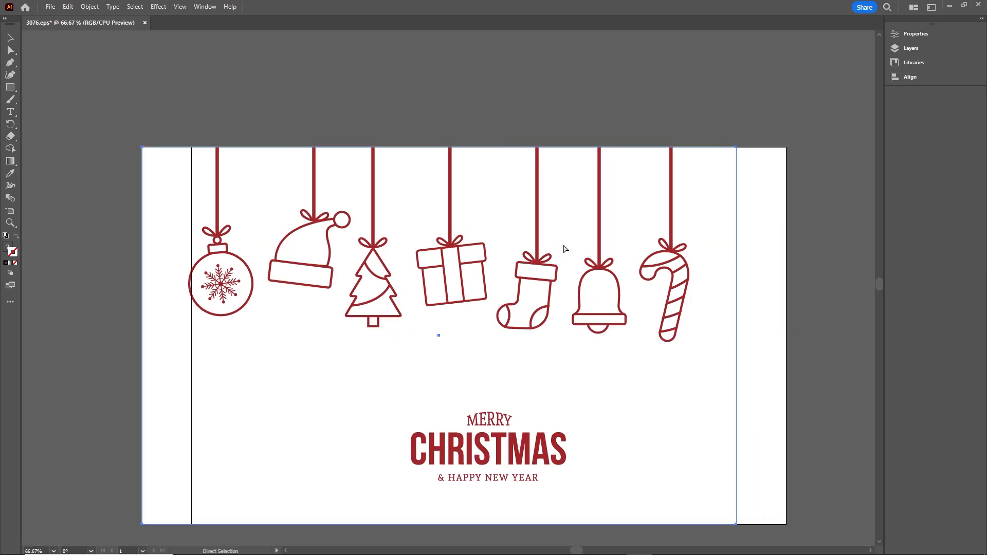
key(ctrl+z)
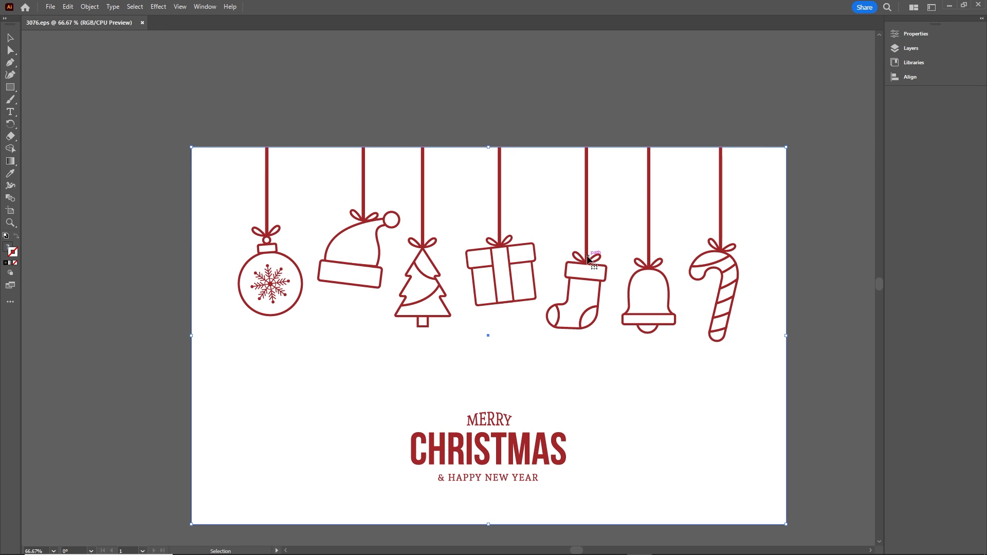
right_click(588, 259)
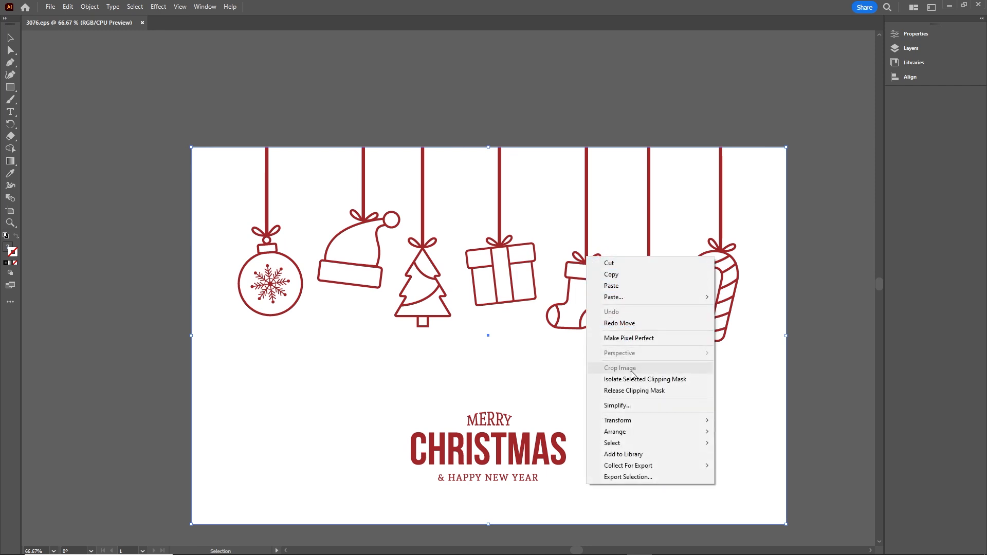
click(643, 395)
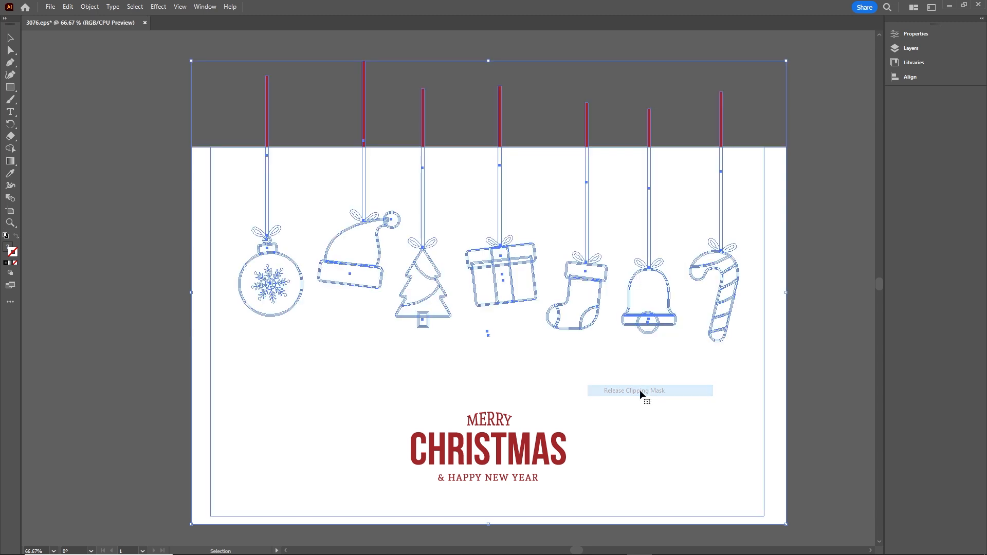
click(819, 353)
Delete the white rectangle that covers the hanging ornaments
click(756, 355)
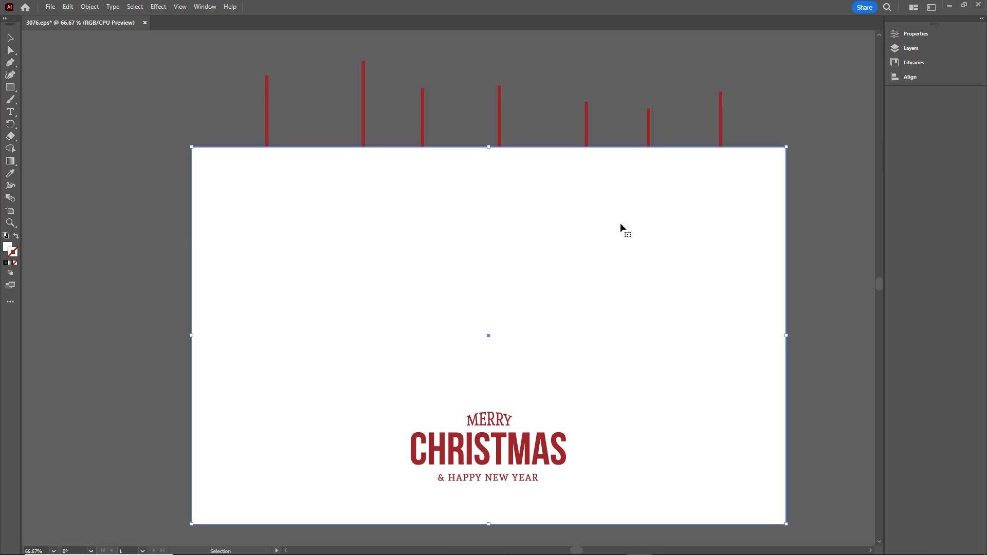
drag(705, 224, 655, 326)
key(Delete)
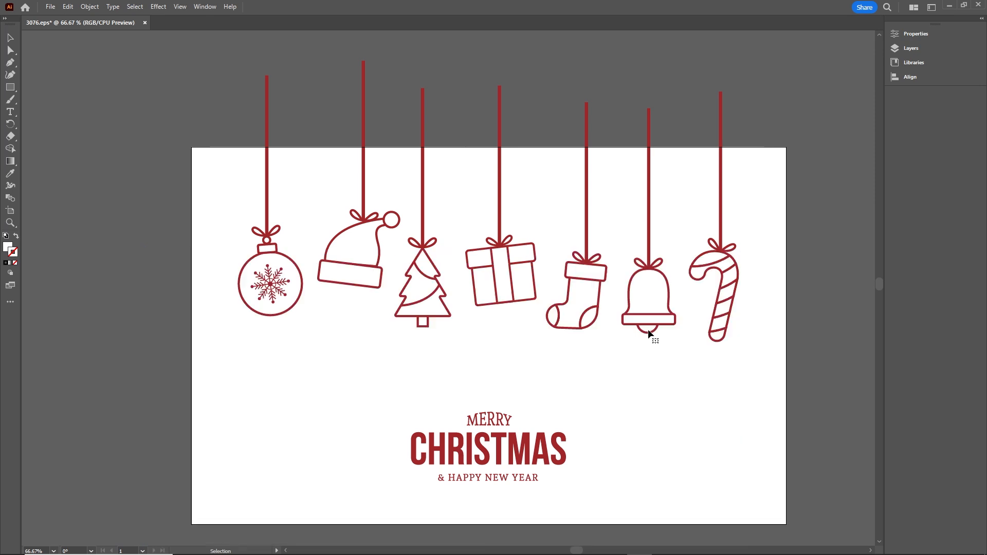
Delete the inner white rectangle behind the ornaments, and try moving the larger background rectangle before undoing that move
click(653, 387)
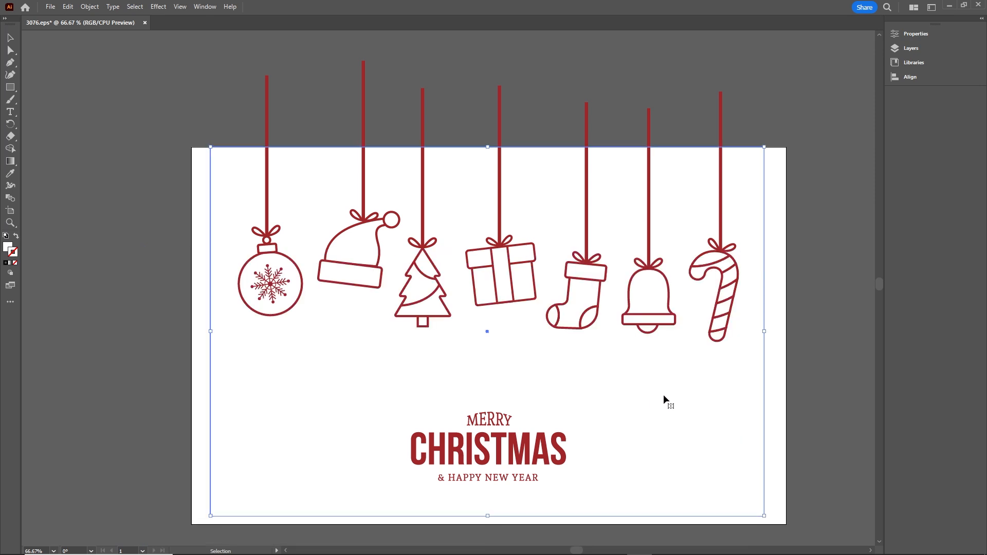
drag(664, 396, 626, 392)
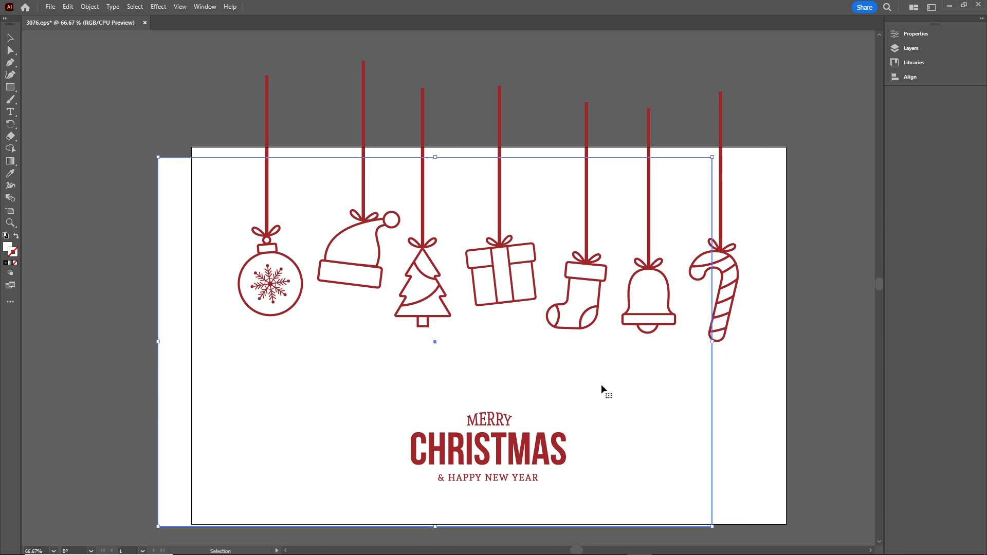
key(ctrl+z)
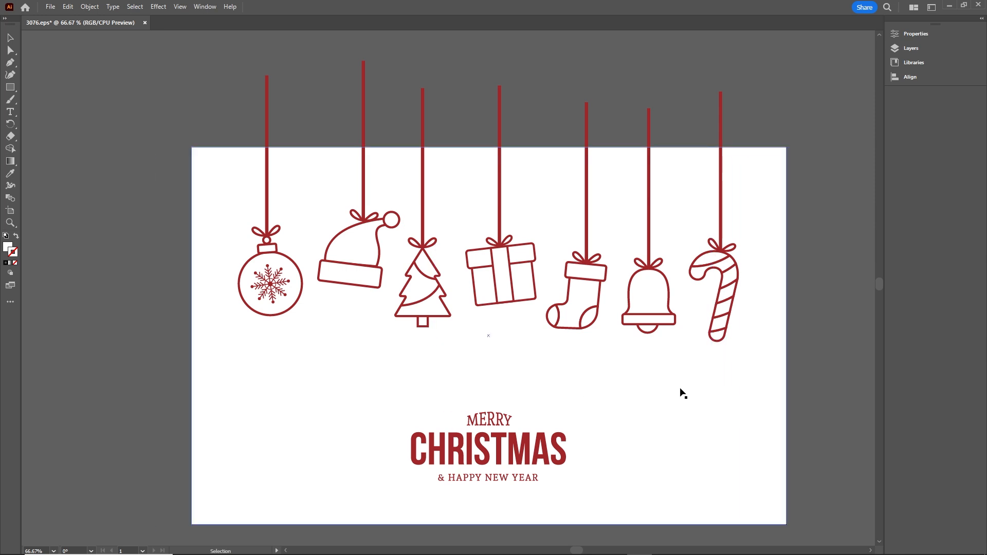
drag(681, 397, 632, 402)
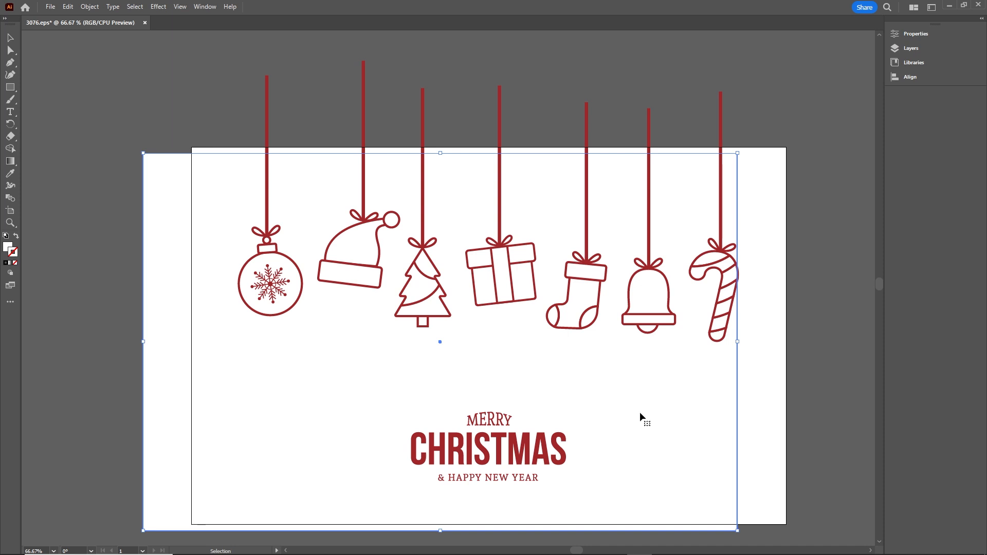
key(ctrl+z)
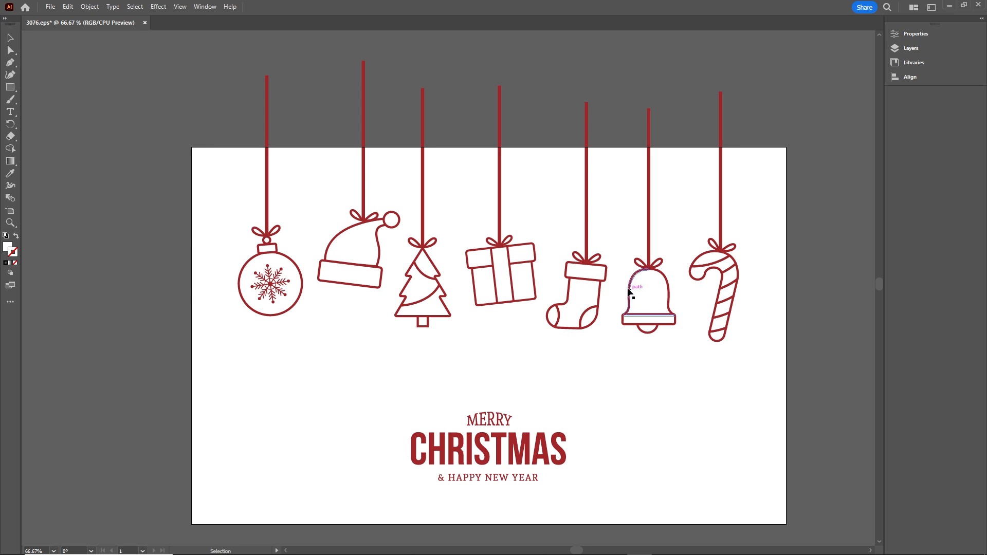
Shift the group of hanging ornaments slightly to the left and ungroup it
click(585, 255)
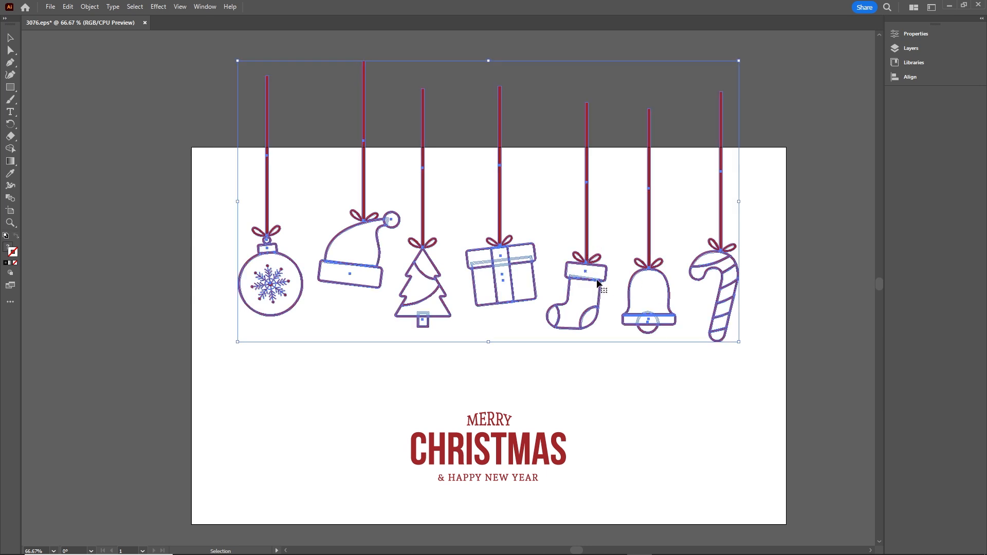
drag(586, 258, 578, 256)
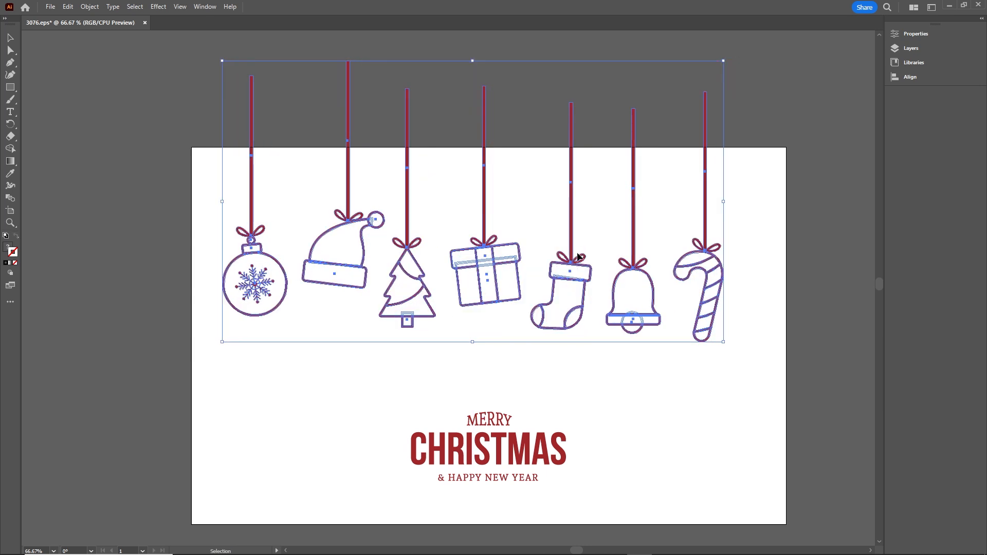
right_click(574, 257)
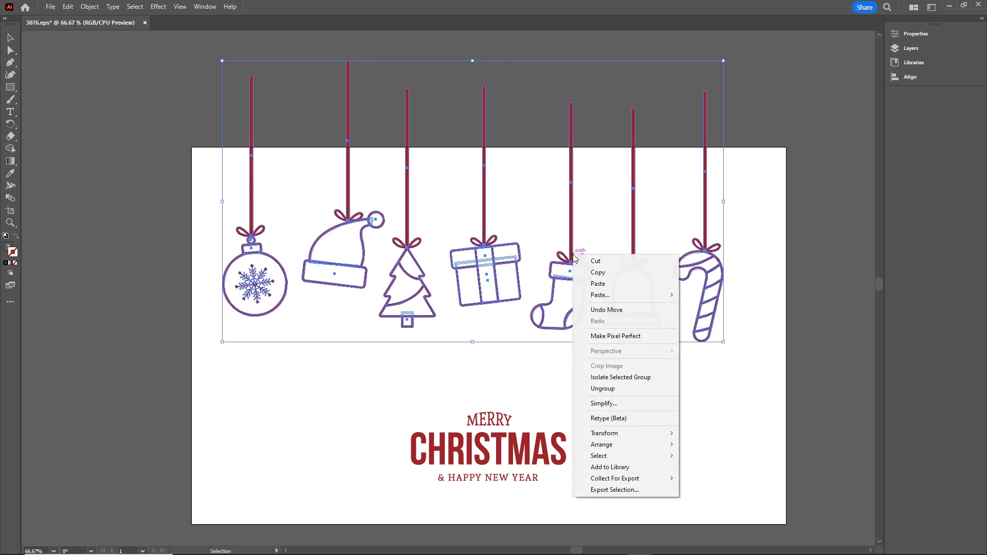
click(613, 389)
click(643, 390)
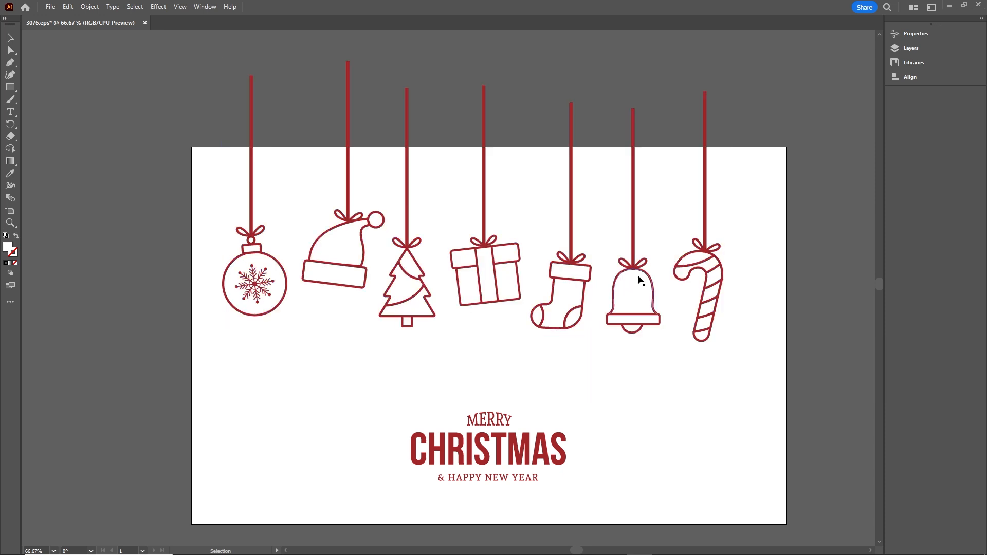
Try moving the bell down away from its string, and undo the move
click(640, 321)
click(642, 320)
drag(645, 316, 647, 353)
click(634, 252)
key(a)
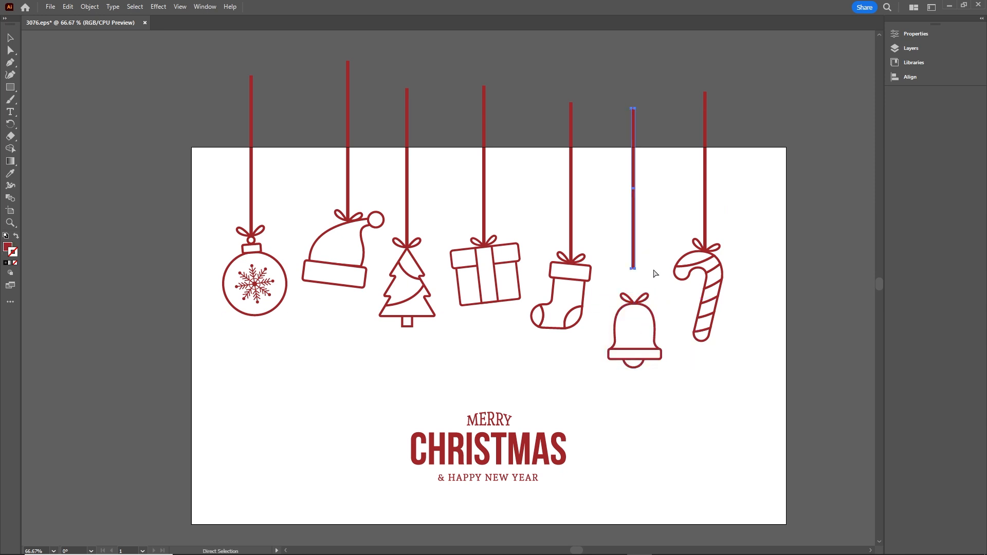
key(ctrl+z)
key(v)
click(687, 376)
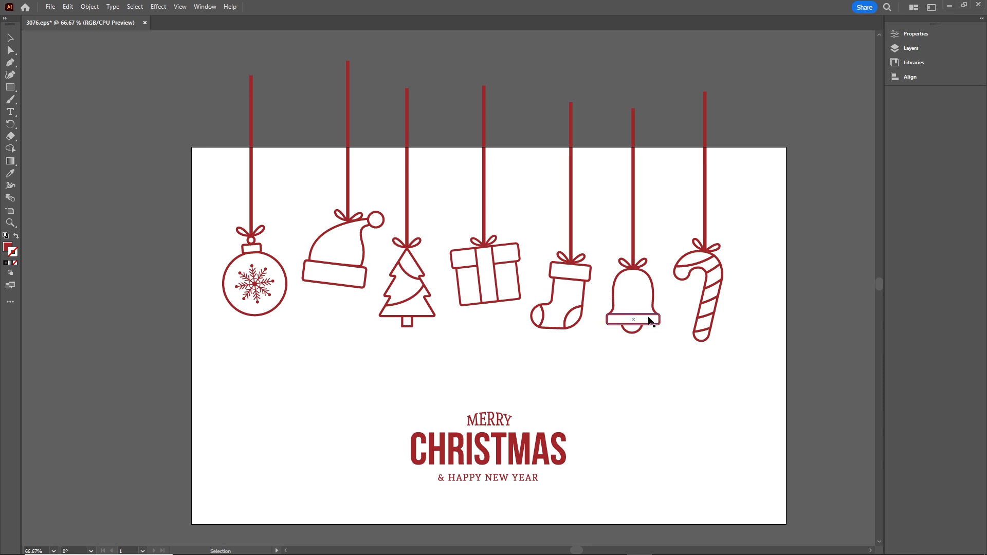
Group the bell together with its hanging string
click(653, 282)
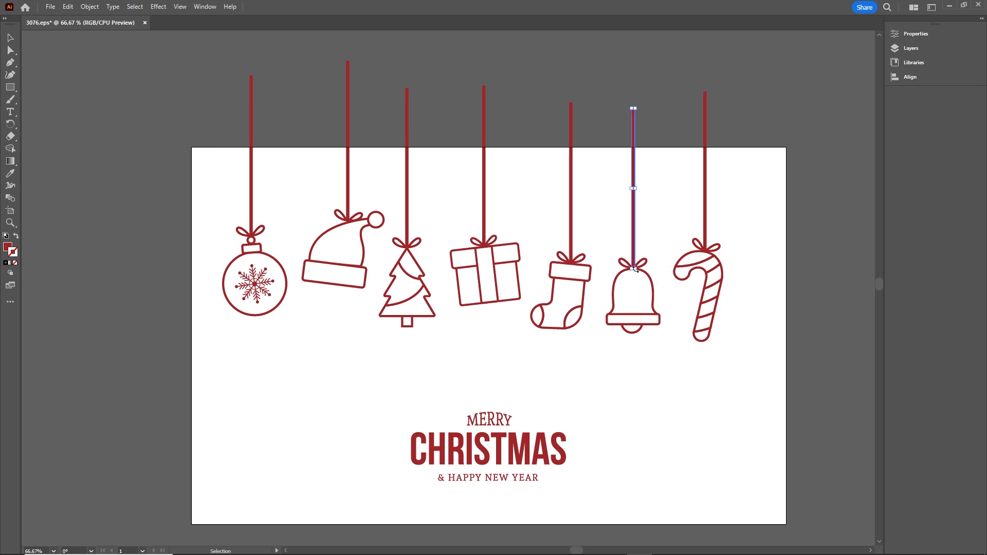
shift+click(653, 292)
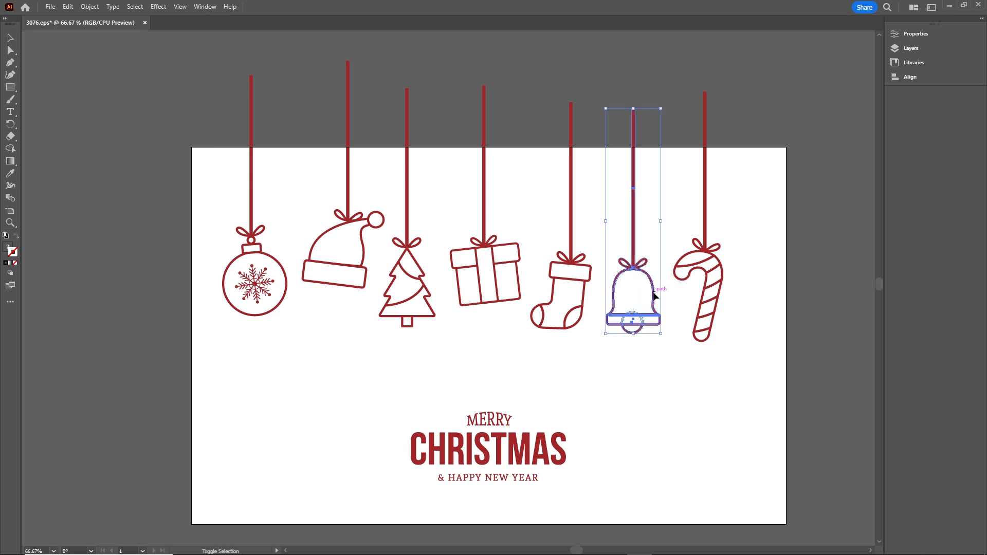
click(656, 363)
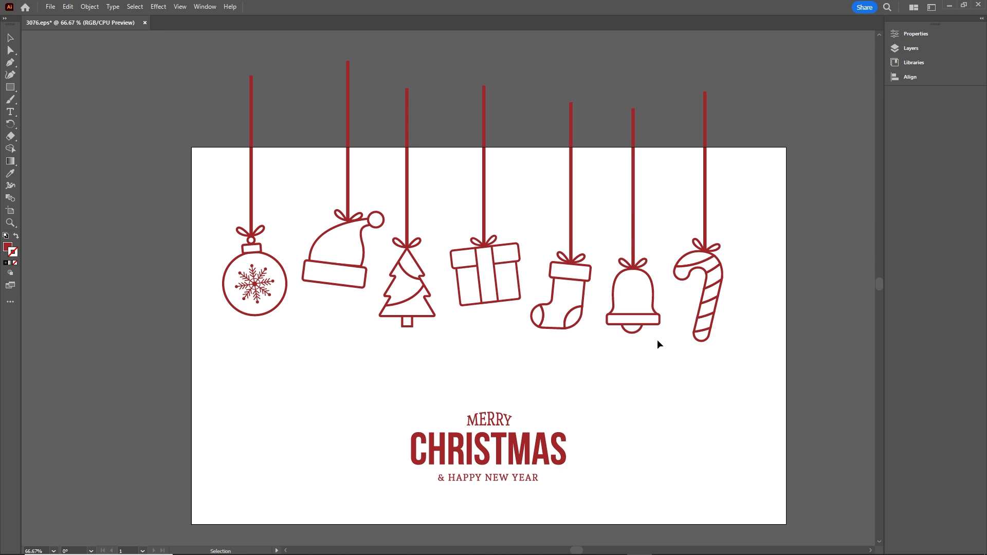
drag(657, 343, 610, 207)
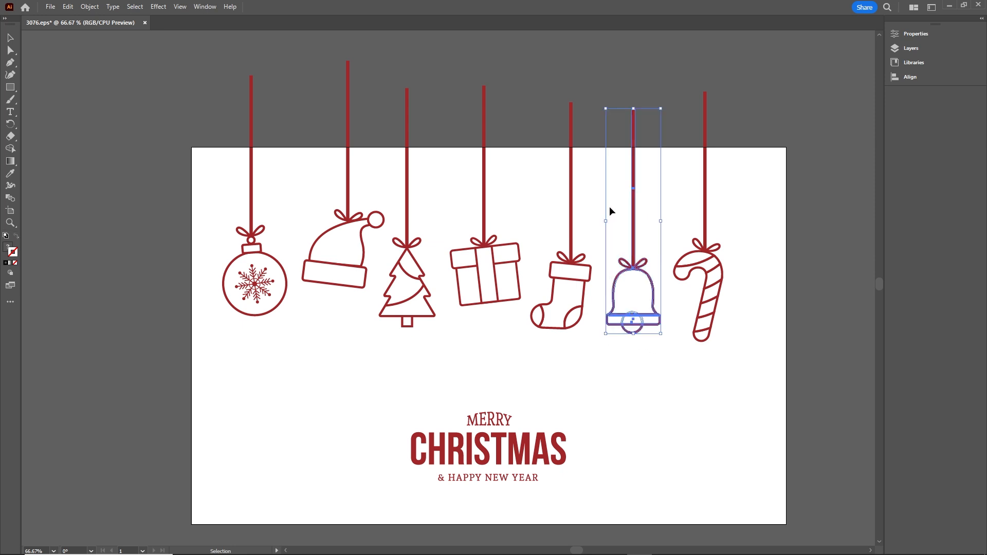
right_click(633, 255)
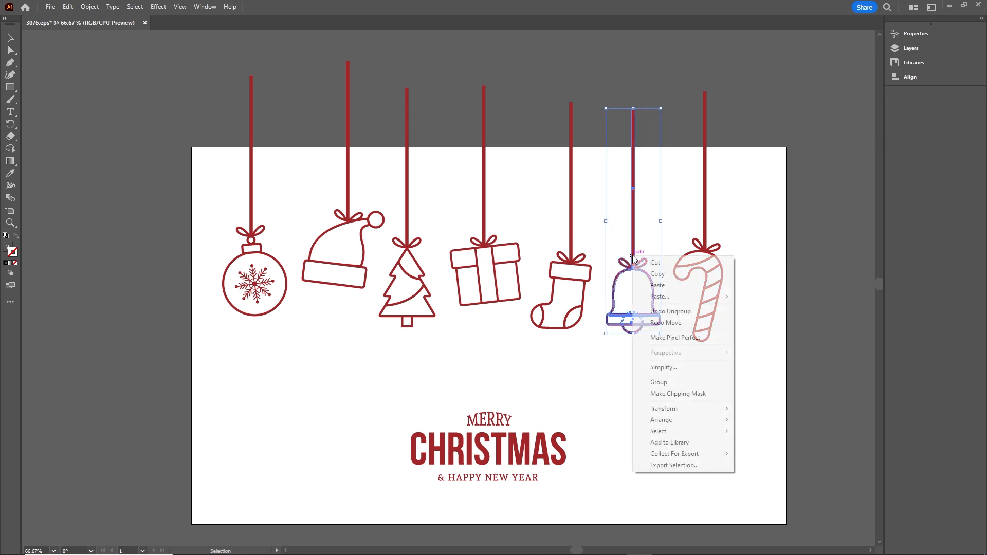
click(664, 386)
click(589, 362)
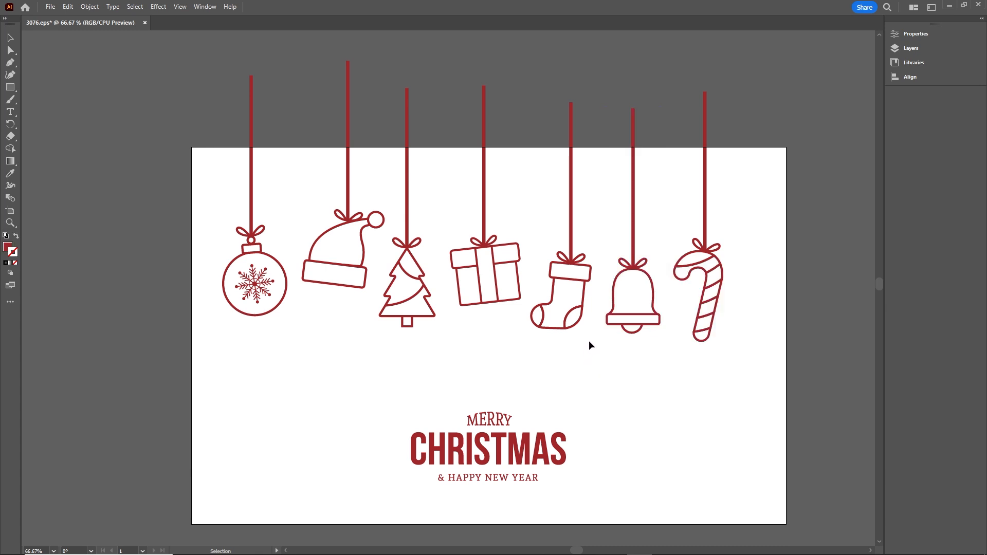
Make separate groups of the stocking, the gift box and the Christmas tree, each together with its own hanging string
drag(587, 344, 548, 166)
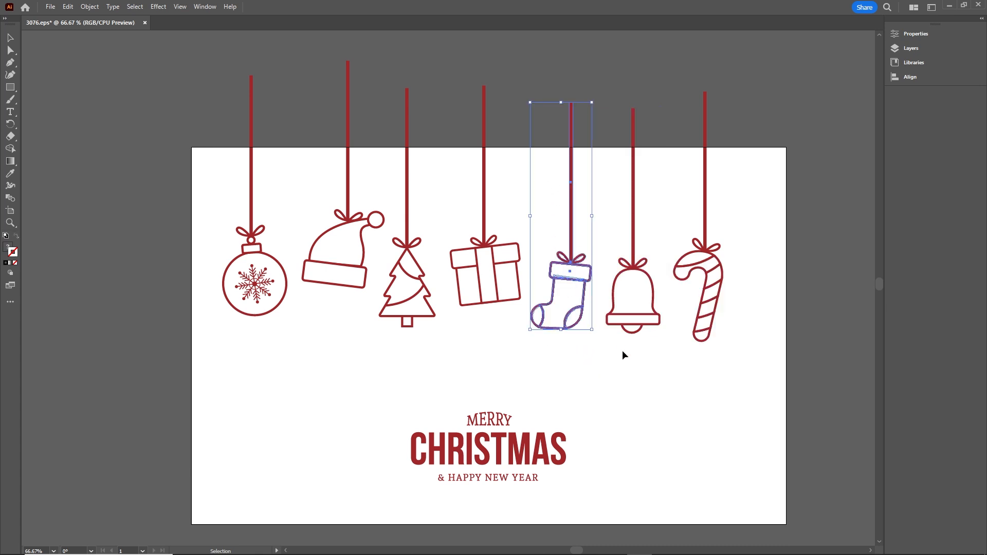
key(a)
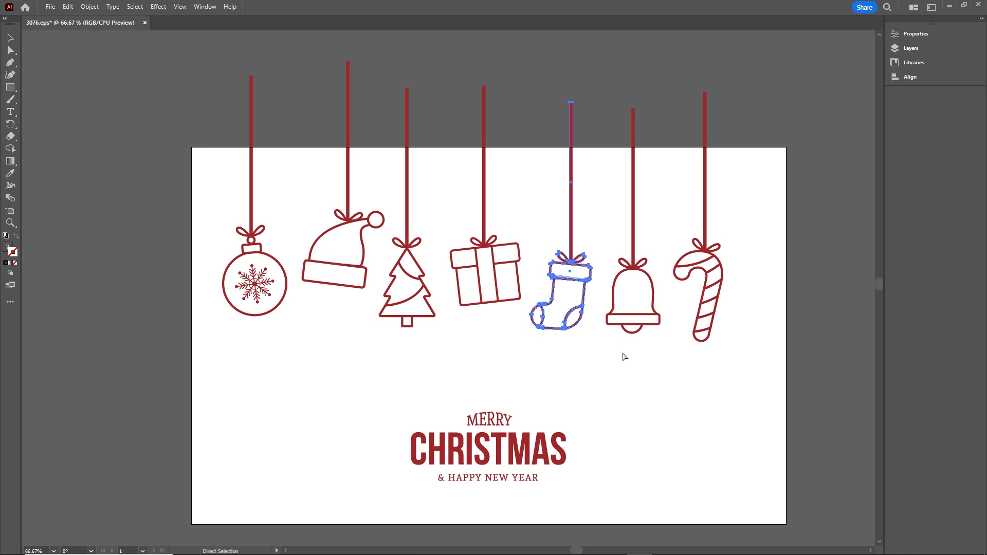
key(v)
click(494, 315)
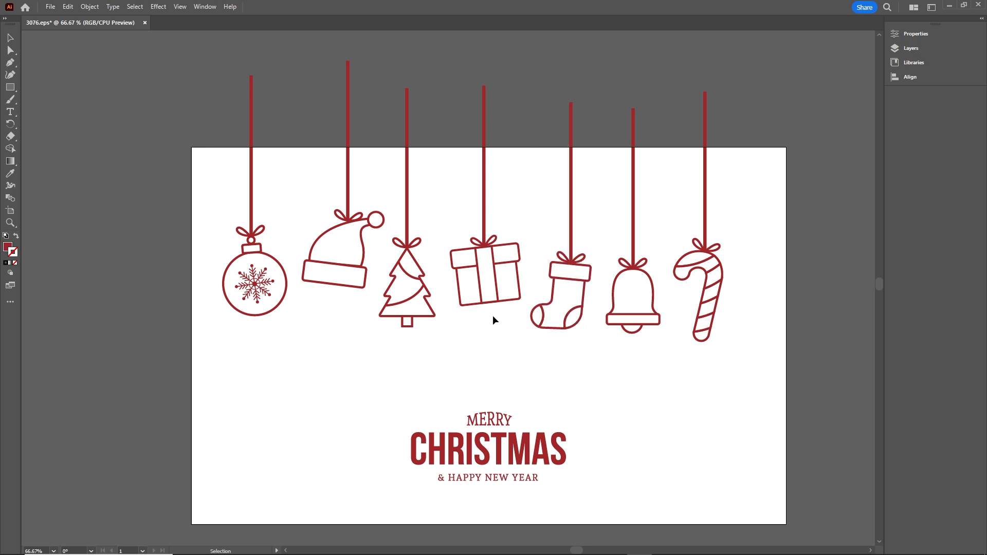
drag(506, 316, 470, 180)
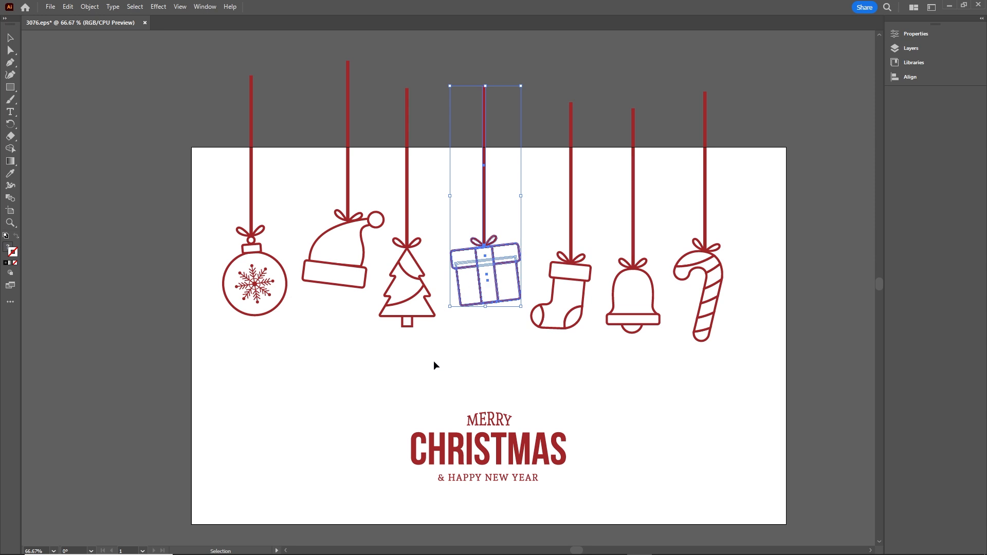
drag(433, 339, 393, 210)
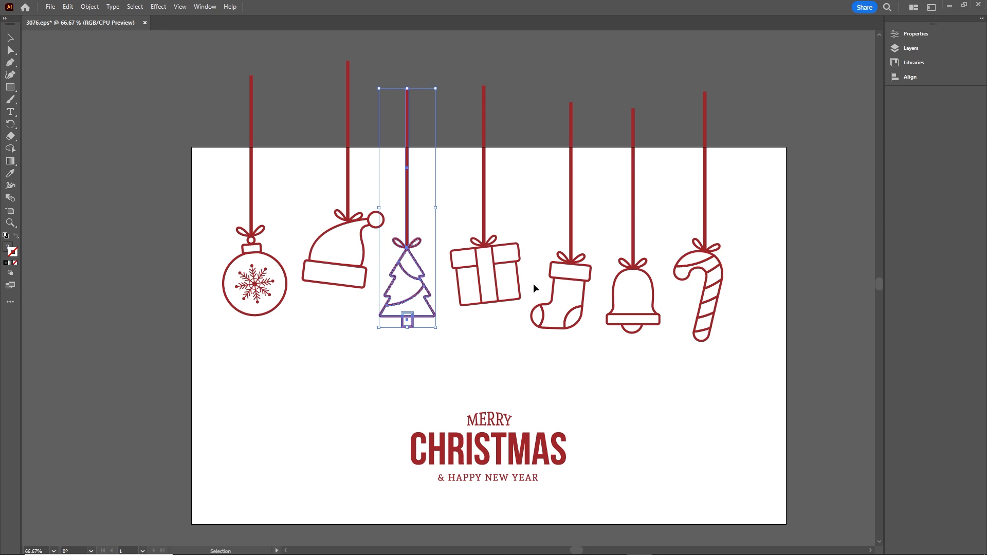
Switch to Adobe Animate and create a Web HTML5 Canvas document 1000 pixels wide and 600 pixels high
mouse_move(517, 551)
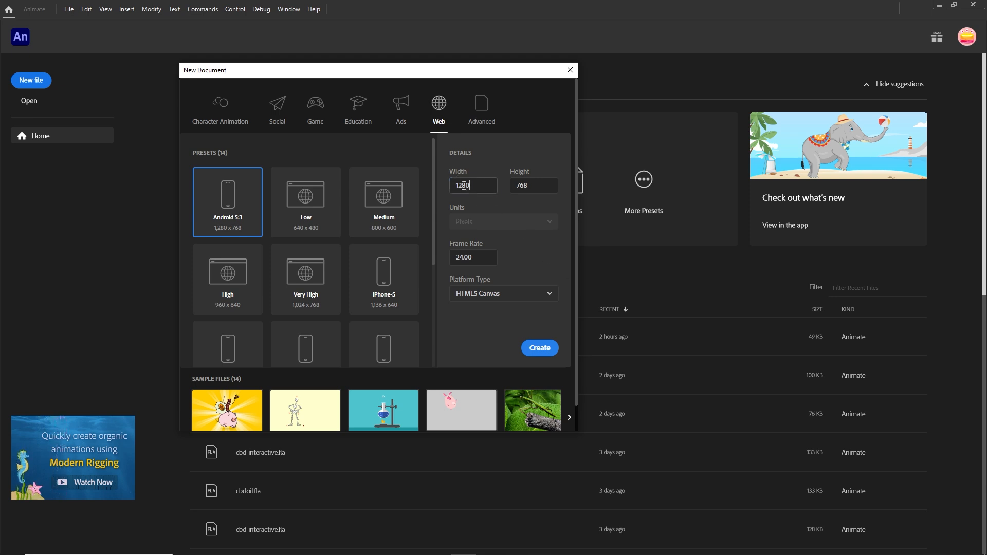
double_click(464, 185)
text(1000)
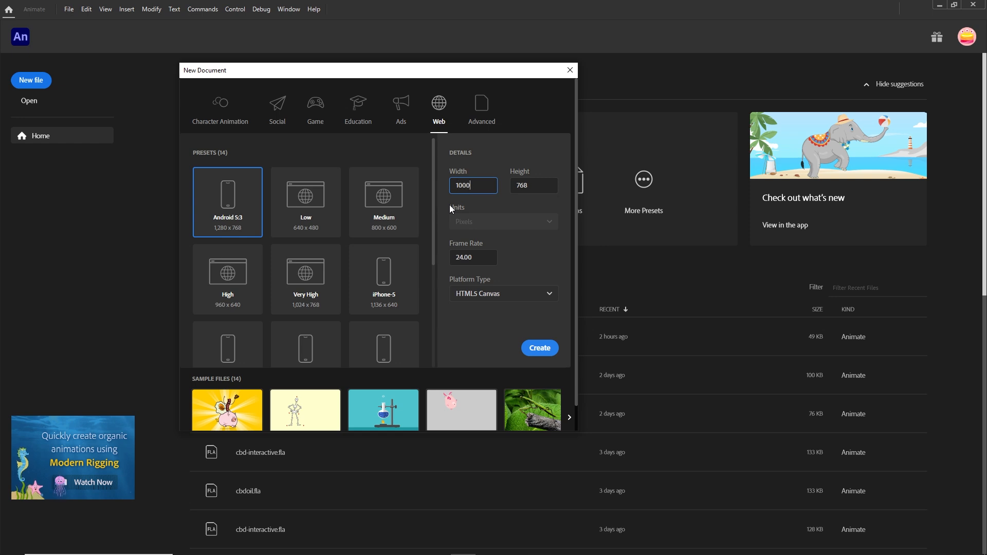
double_click(522, 185)
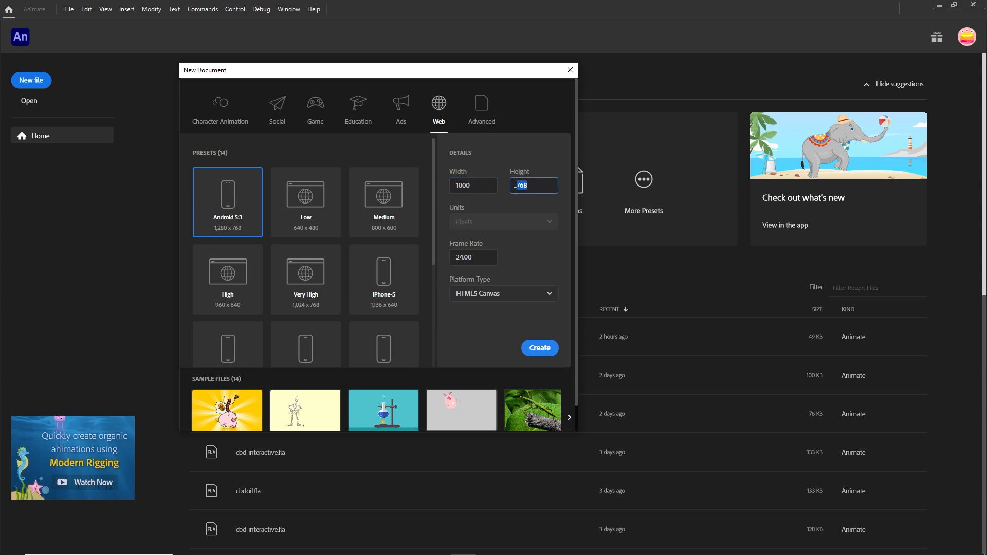
text(600)
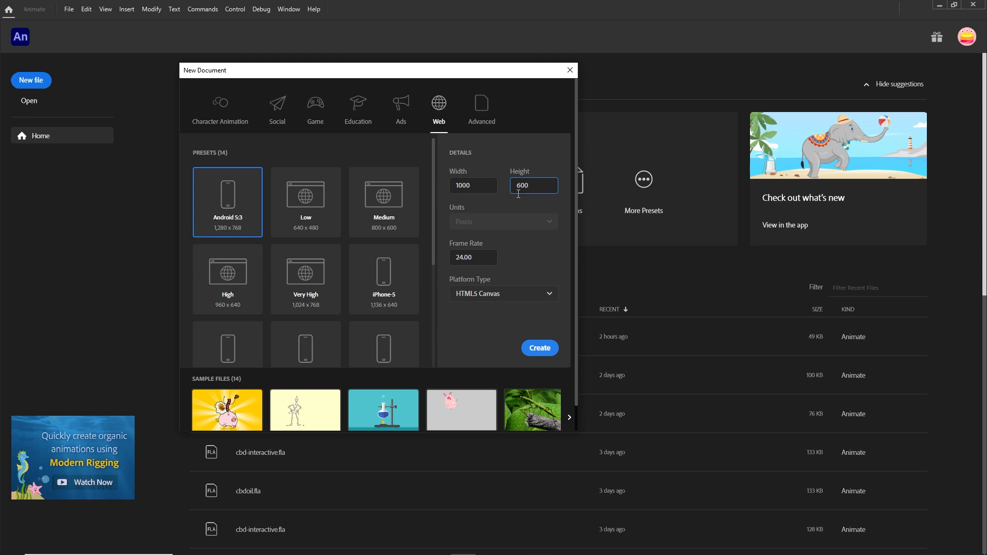
click(541, 354)
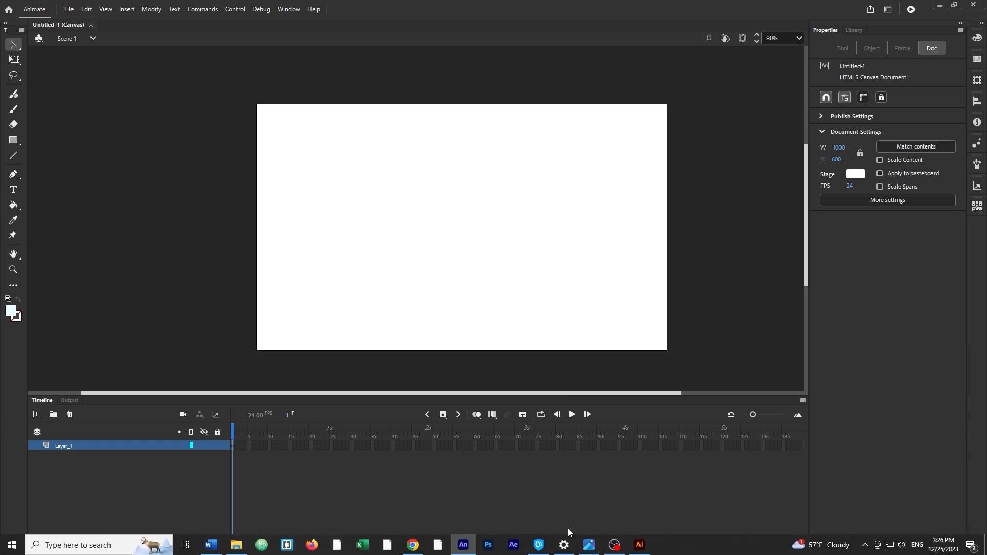
Switch back to Illustrator and check that the bell, stocking, gift box and tree can each be selected as a whole group
click(640, 545)
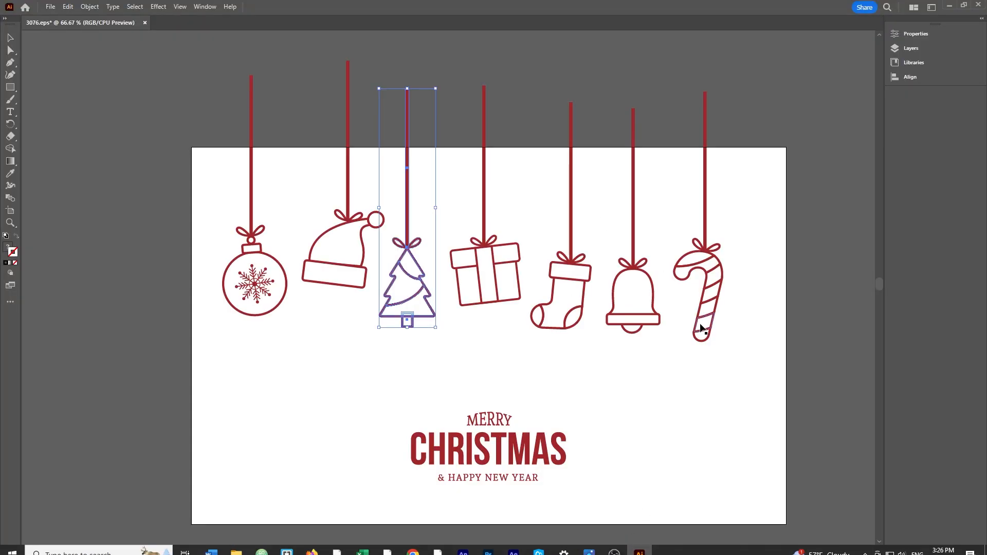
click(635, 256)
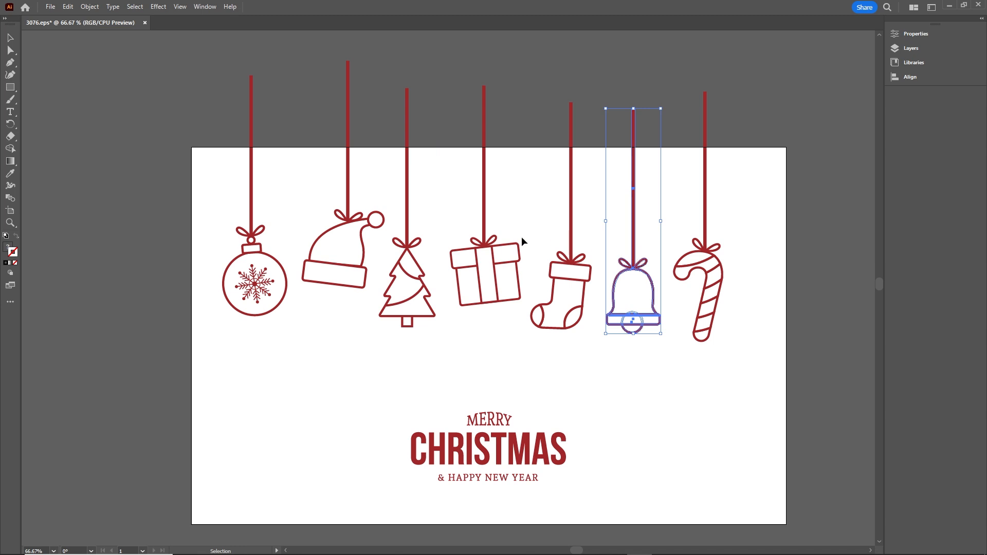
shift+click(572, 244)
shift+click(485, 236)
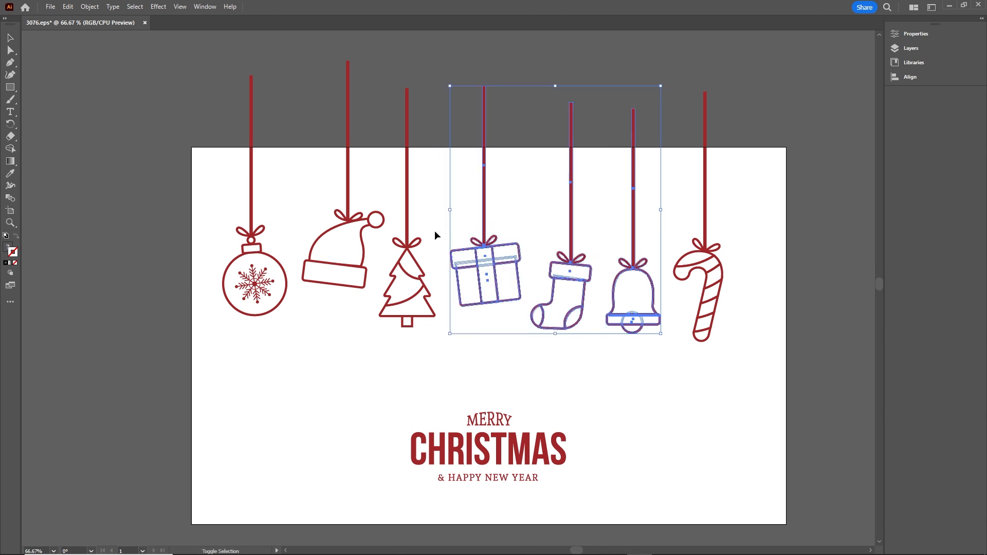
shift+click(405, 238)
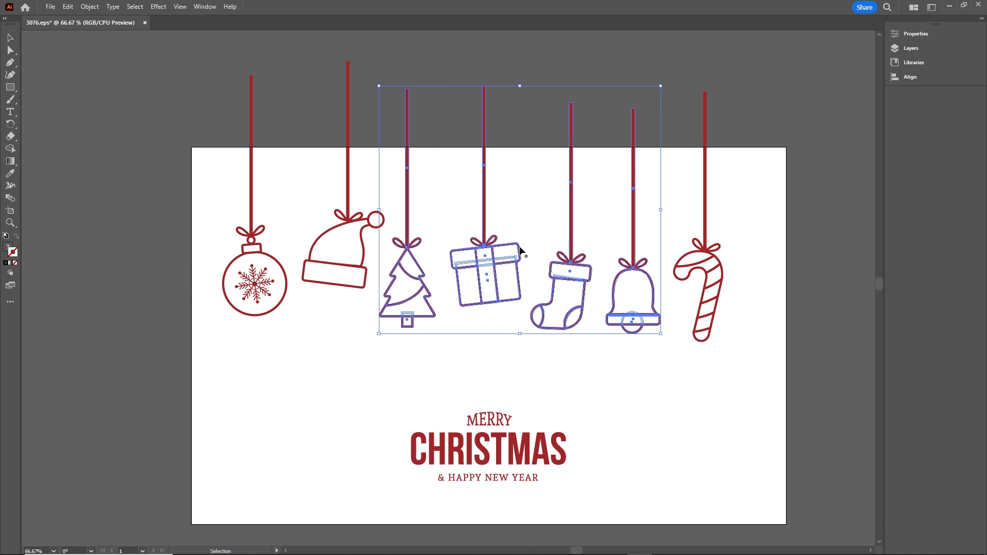
click(628, 381)
Bring the bell group into the Animate document using AI file importer preferences, with recommended import settings applied and layers maintained
click(633, 263)
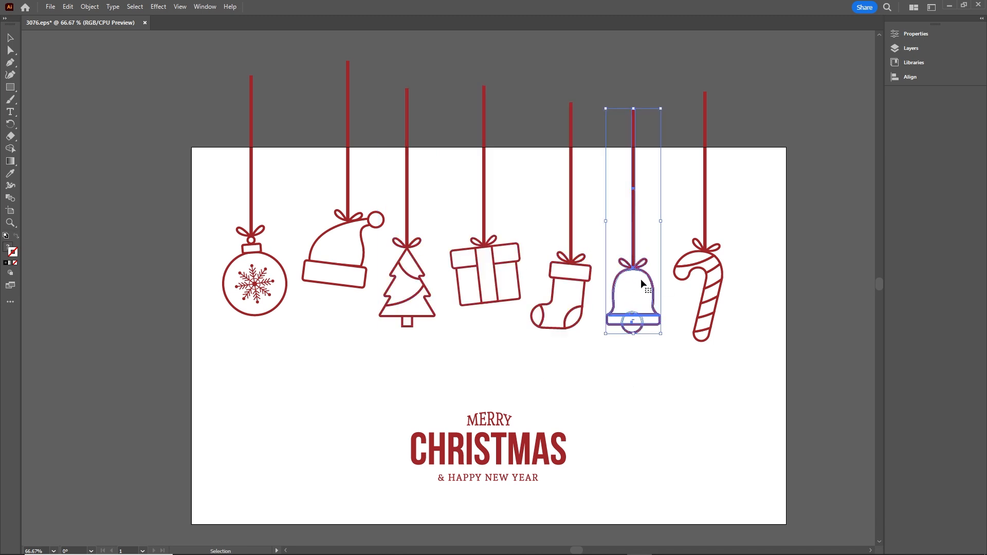
drag(634, 243, 608, 229)
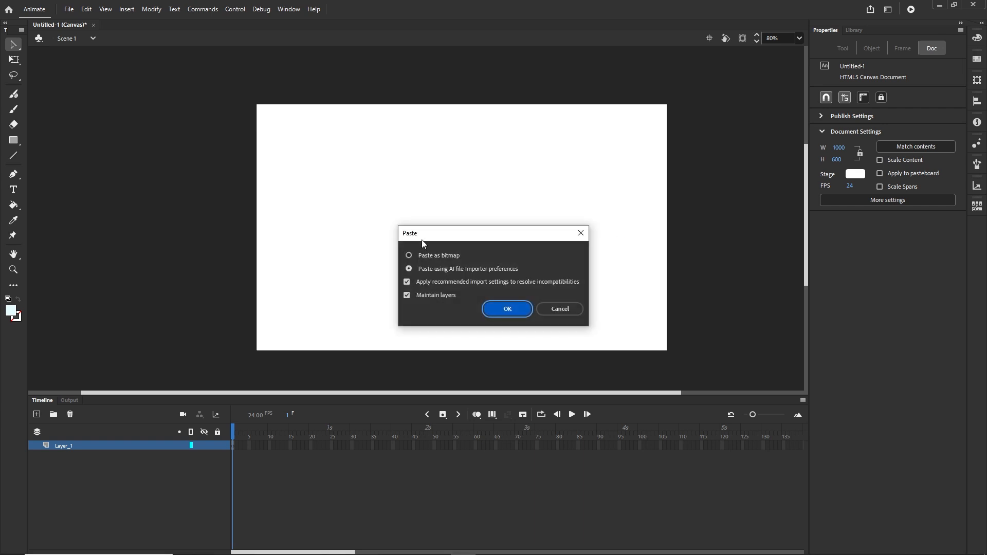
click(408, 256)
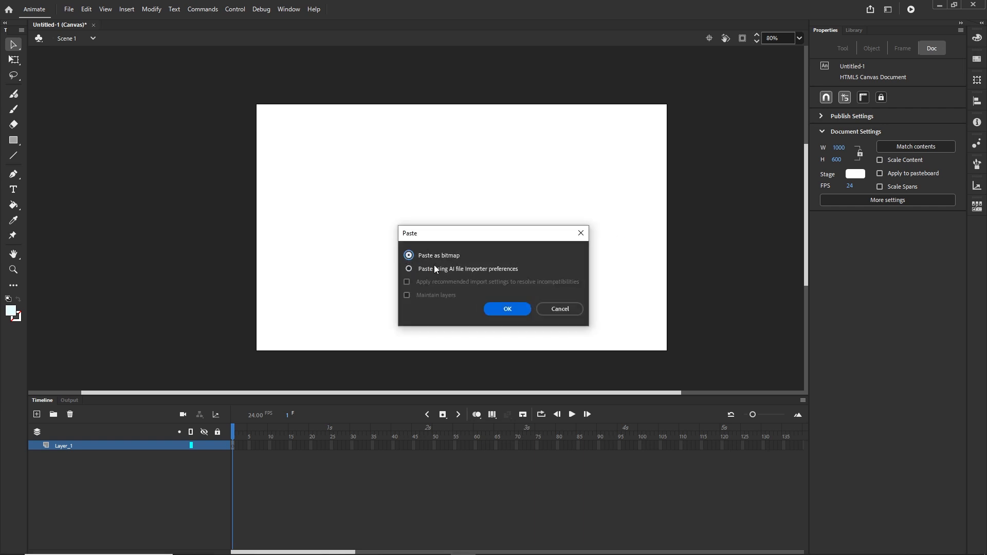
click(408, 269)
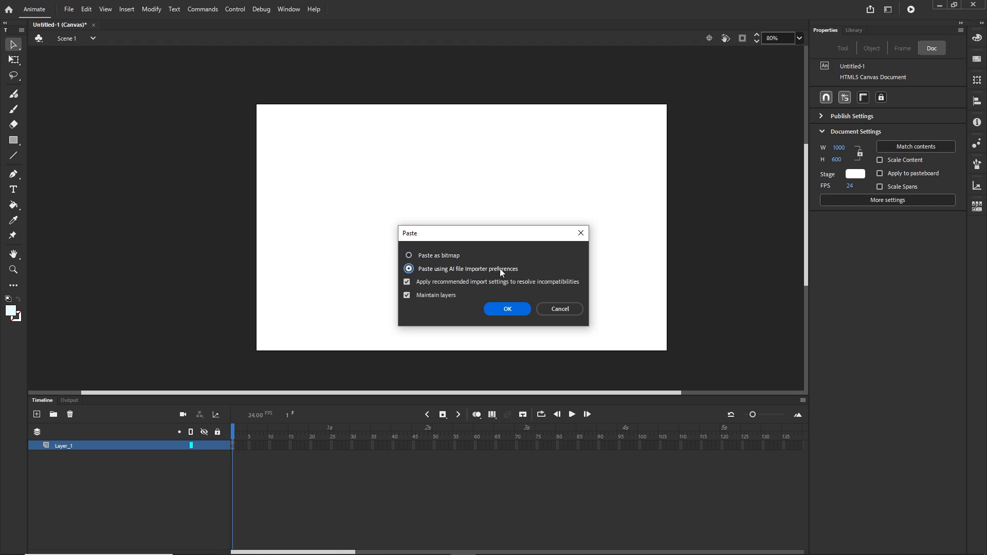
click(505, 309)
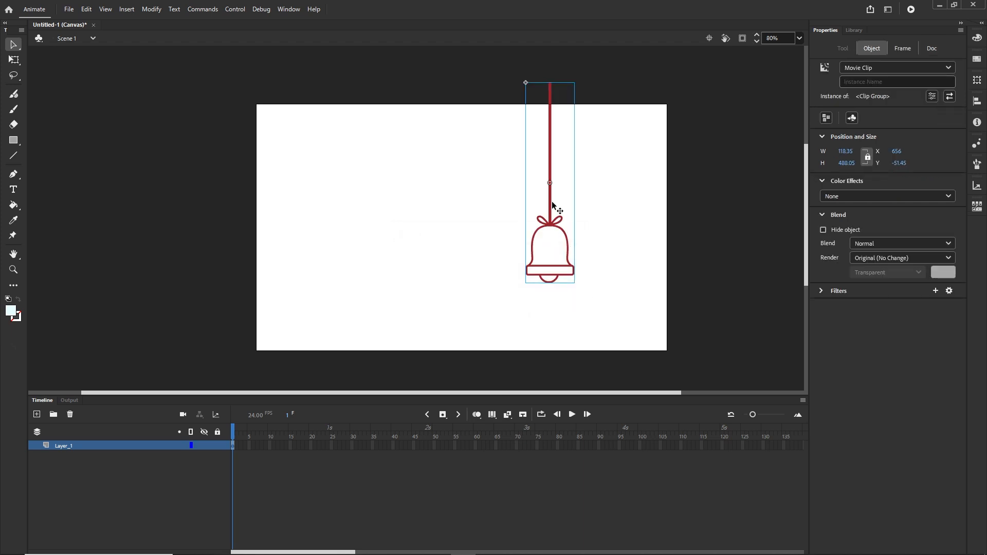
click(606, 317)
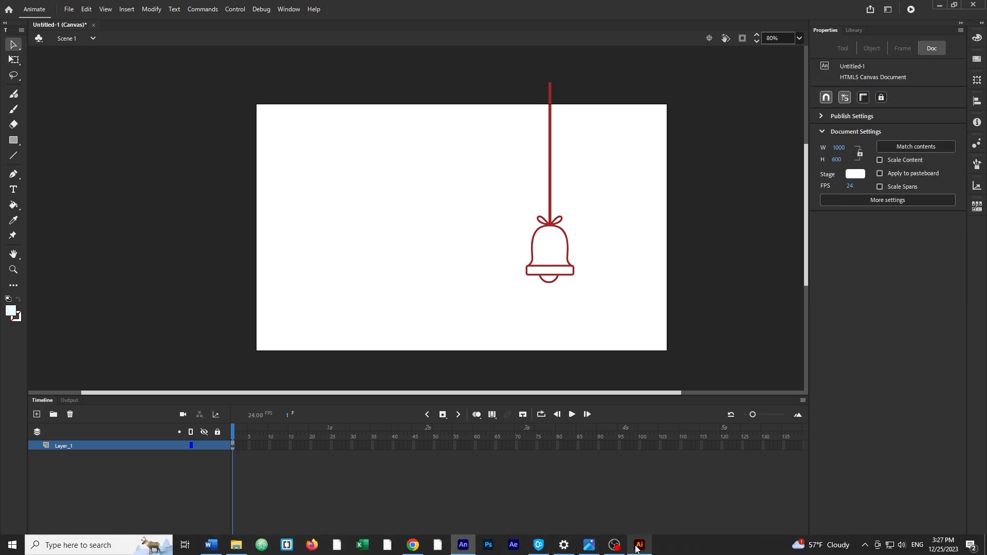
Return to Illustrator and bring the stocking group onto the Animate stage beside the bell, using the AI file importer preferences
click(639, 545)
click(486, 242)
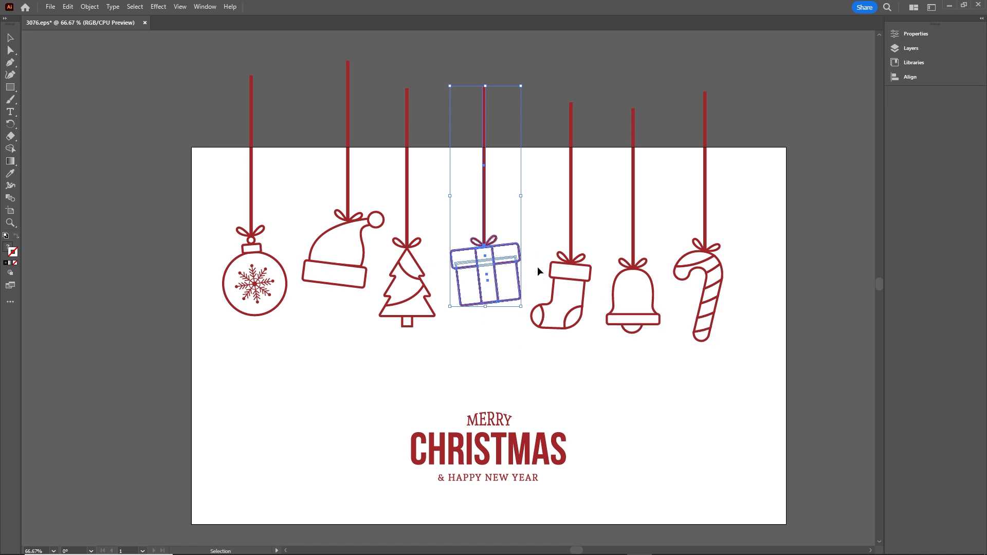
click(578, 272)
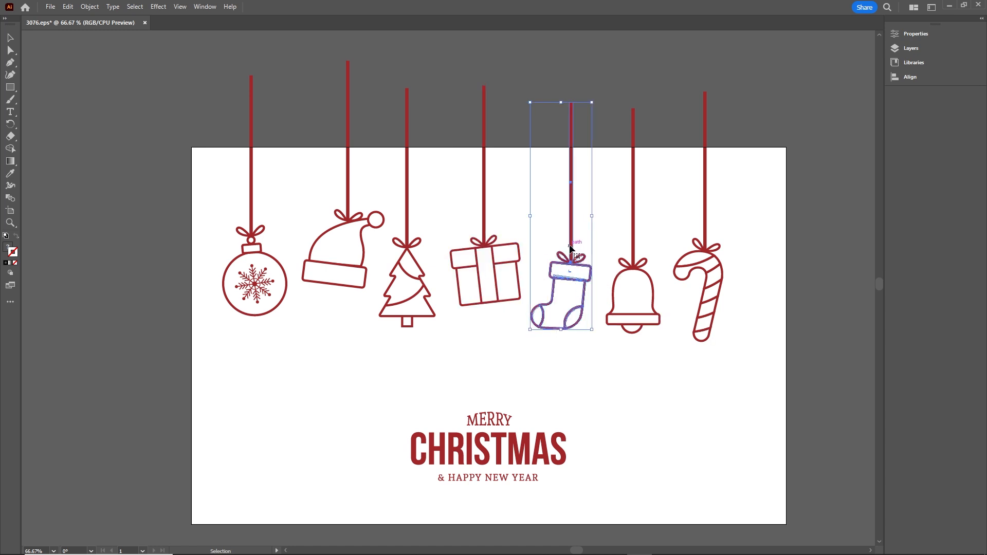
drag(570, 262, 467, 221)
click(518, 311)
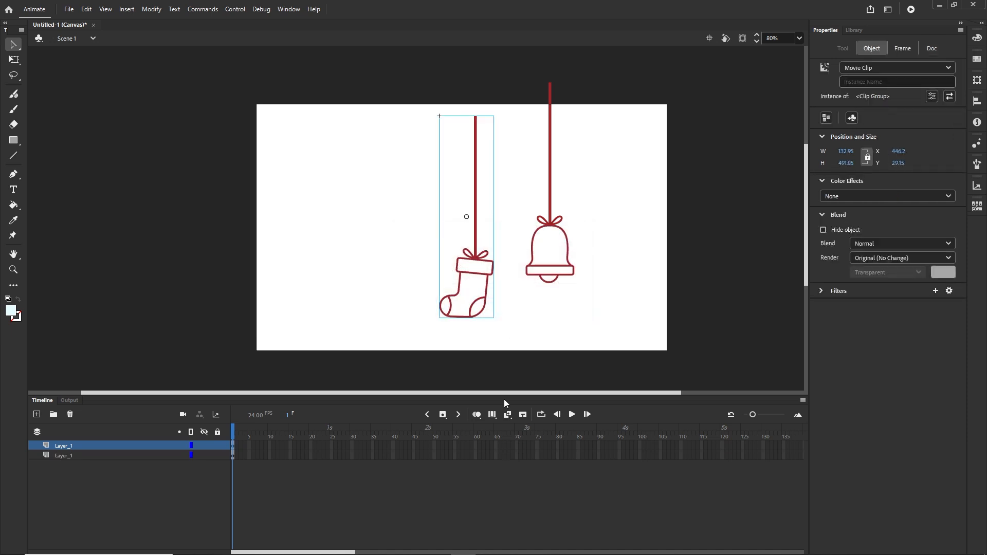
Return to Illustrator and bring the gift box group onto the Animate stage beside the stocking, using the AI file importer preferences
click(638, 546)
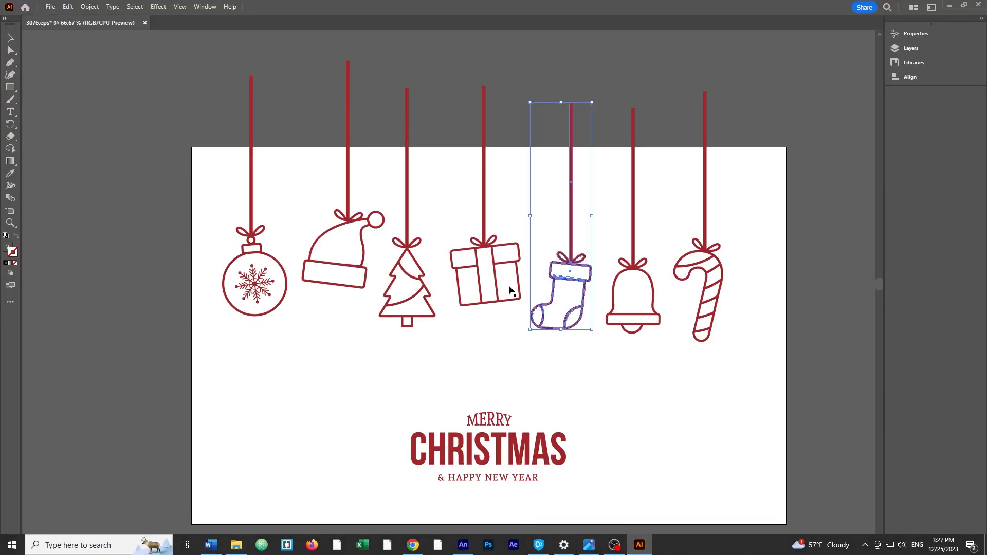
click(486, 232)
drag(486, 232, 395, 232)
click(508, 309)
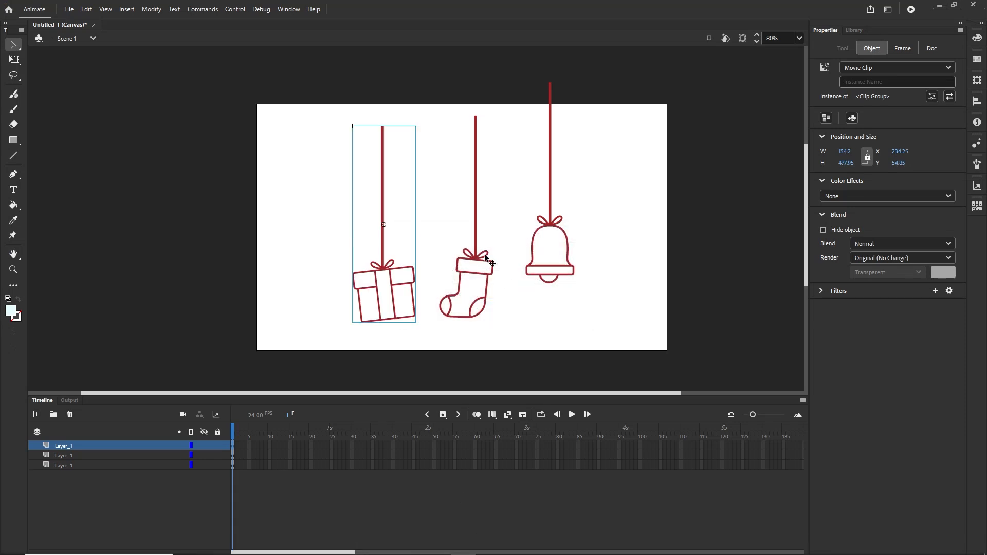
Return to Illustrator and bring the Christmas tree group onto the Animate stage between the gift box and the bell
mouse_move(466, 549)
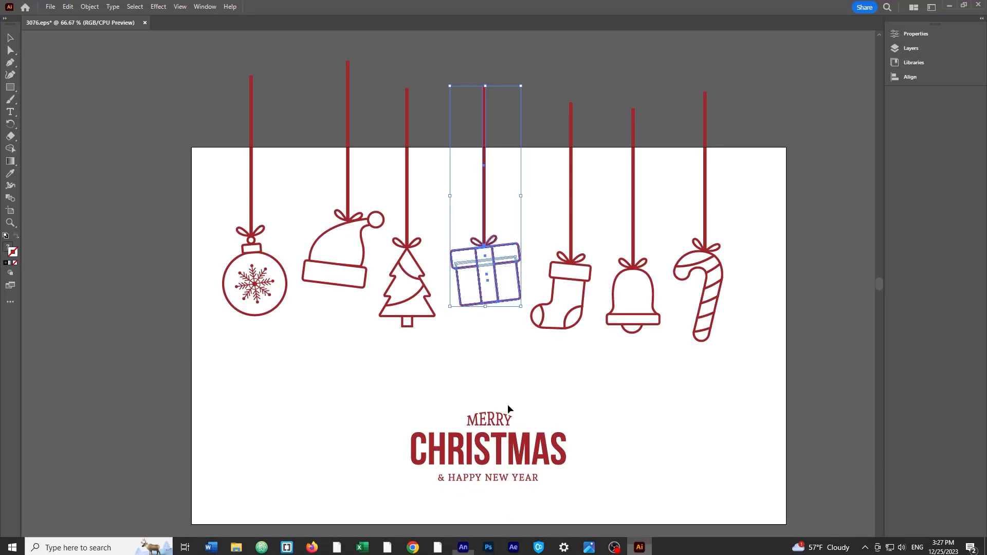
click(640, 545)
drag(407, 238, 444, 194)
click(507, 309)
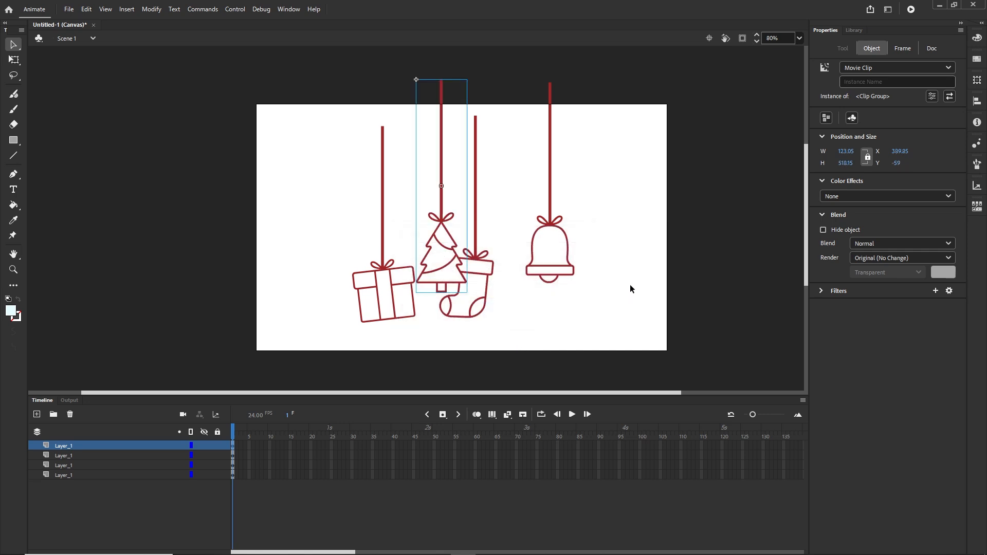
click(620, 286)
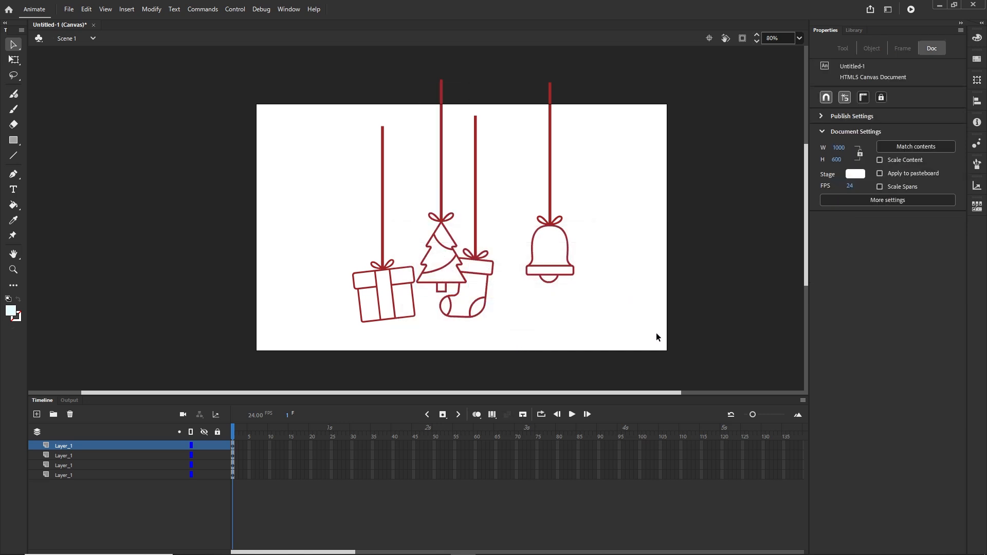
drag(656, 336, 325, 135)
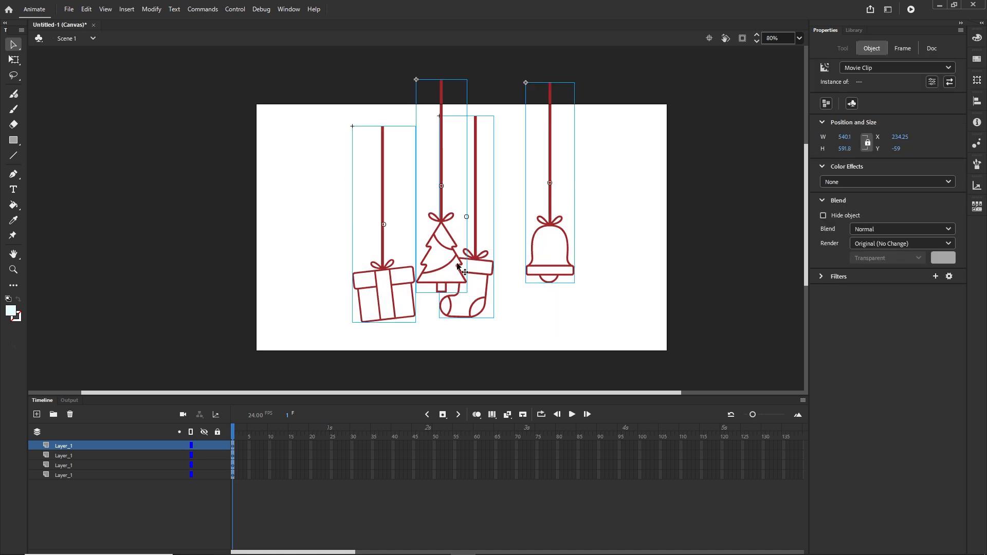
click(979, 102)
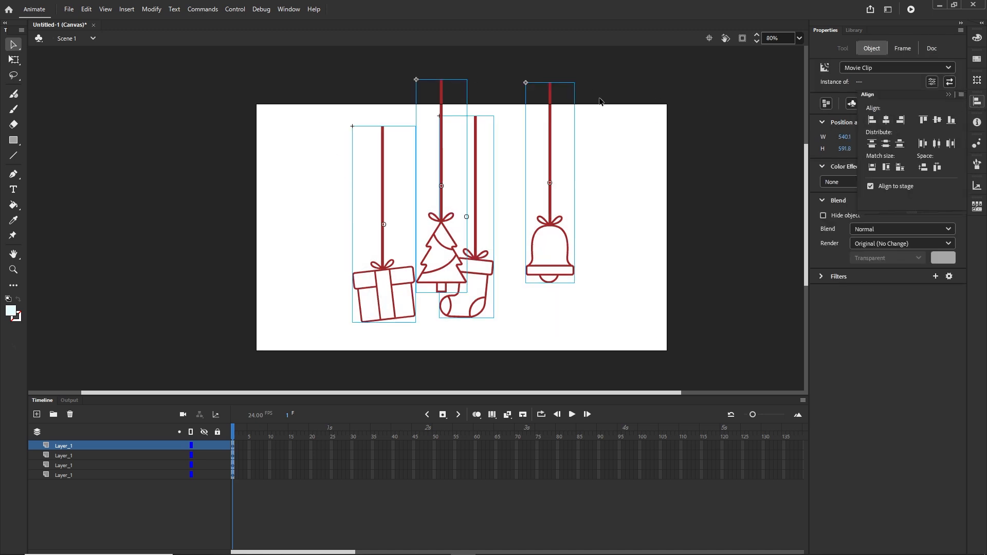
click(289, 9)
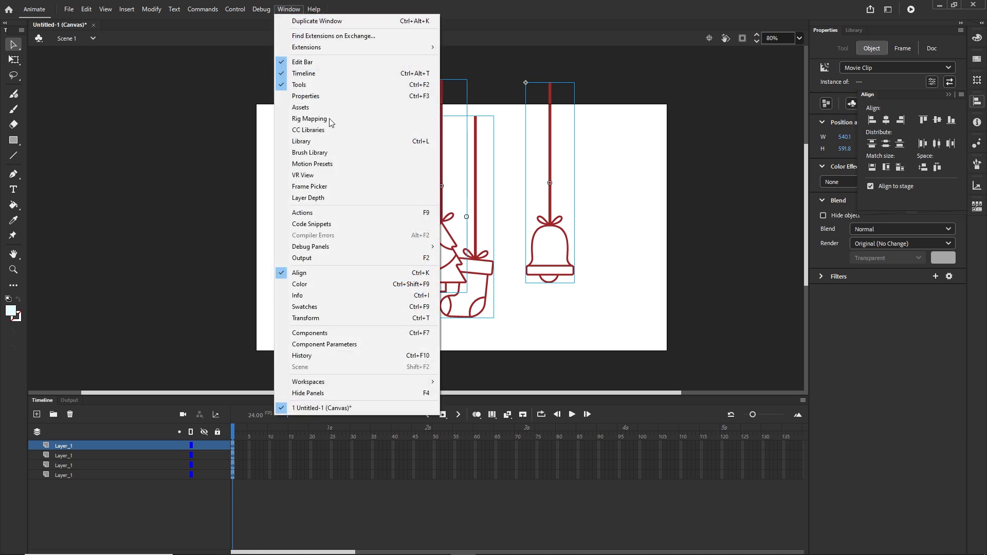
mouse_move(422, 383)
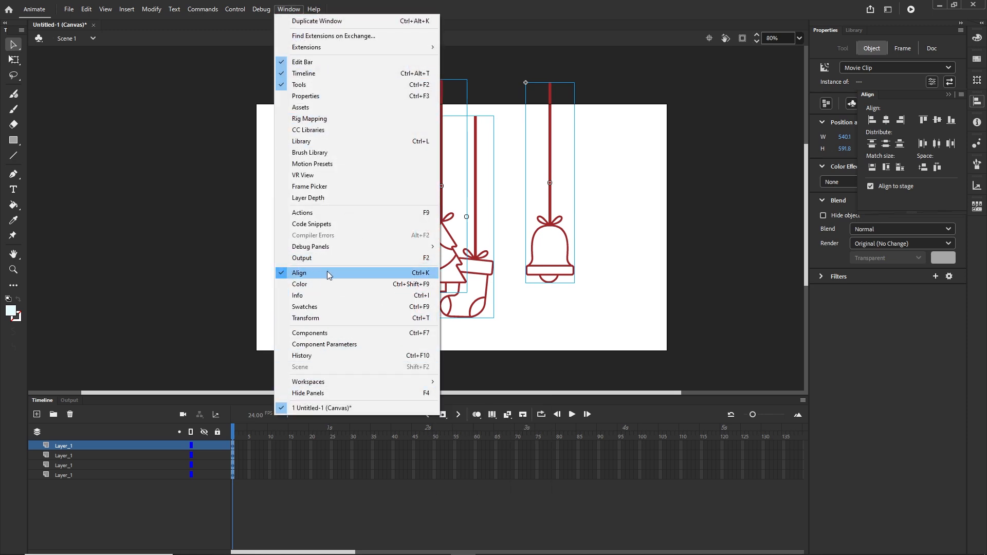
click(698, 97)
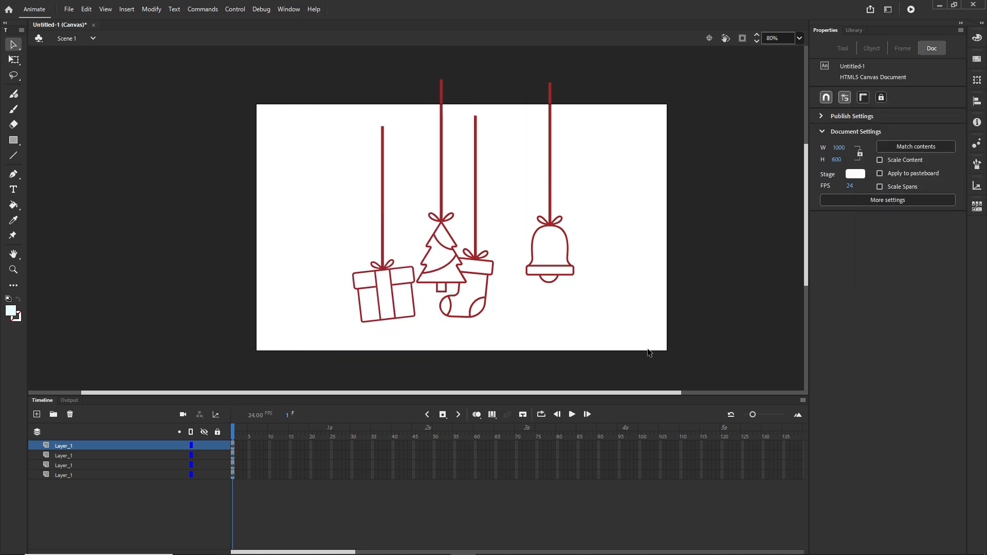
Select all four ornaments and align their bottoms to the lower edge of the stage
drag(649, 353, 344, 88)
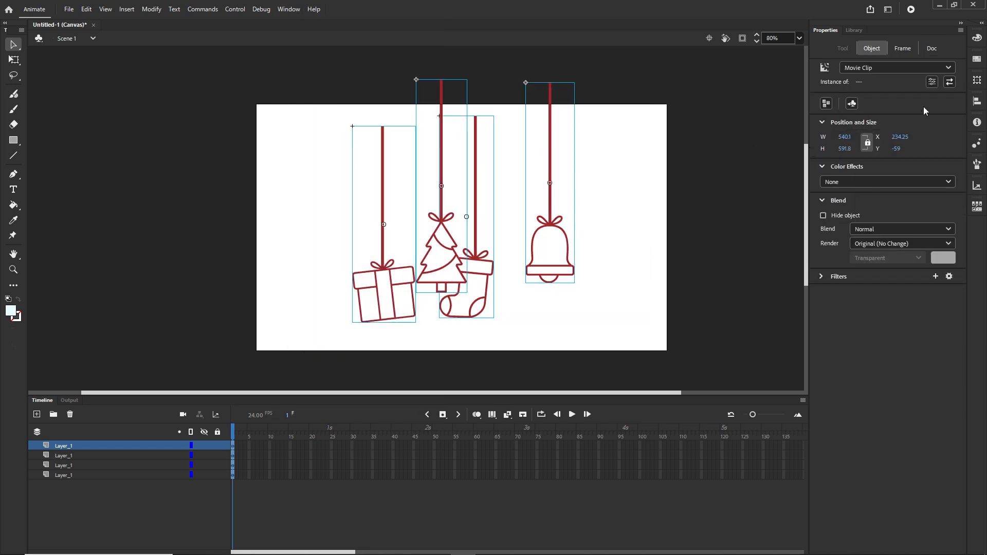
click(977, 102)
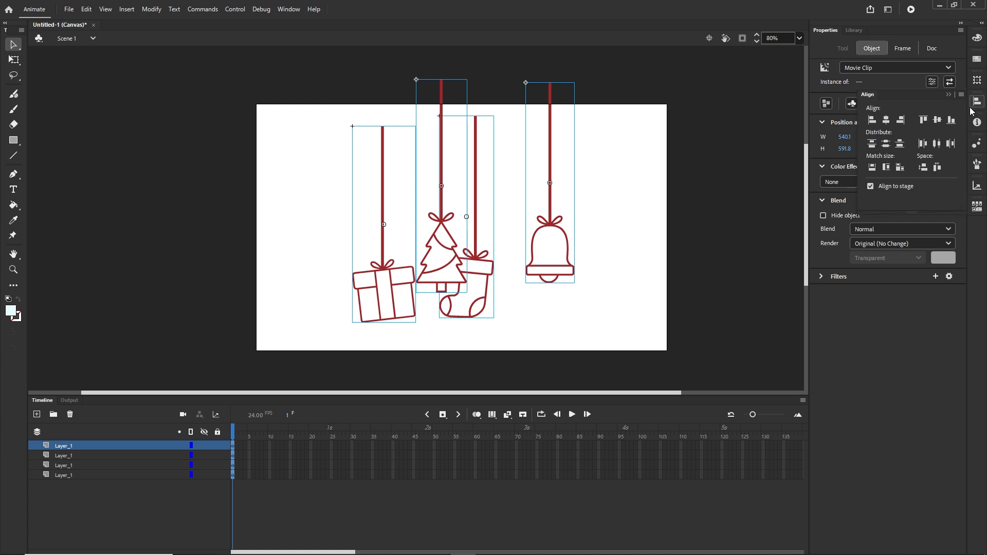
click(937, 121)
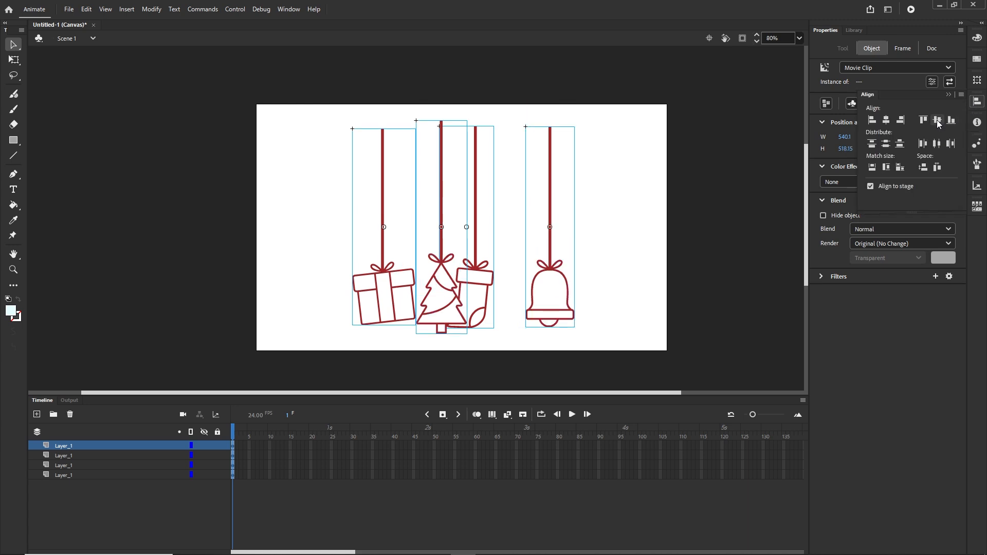
click(952, 122)
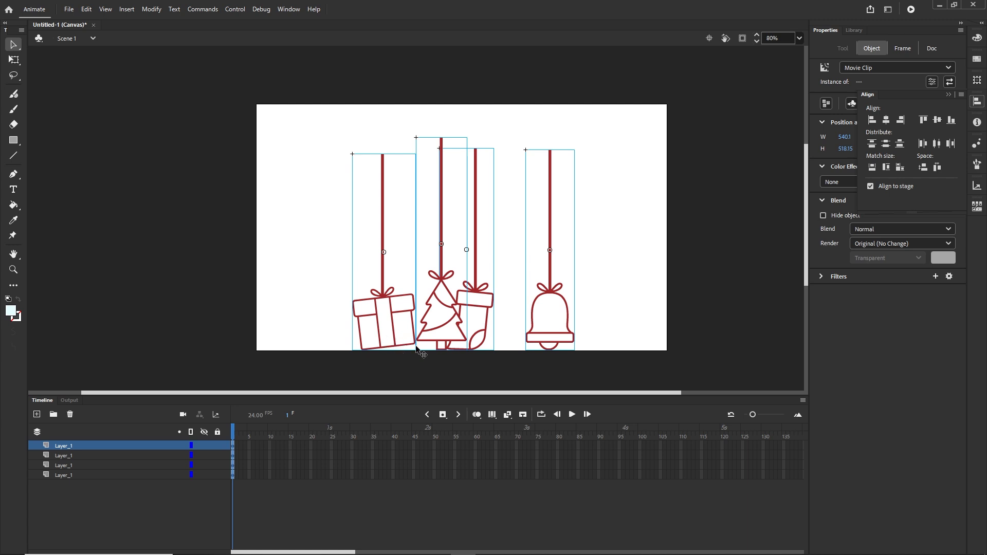
Move the four selected ornaments up together to a Y position of about -98, so their ribbons extend above the stage
key(shift+Up)
key(shift+Up)
key(shift+Up)
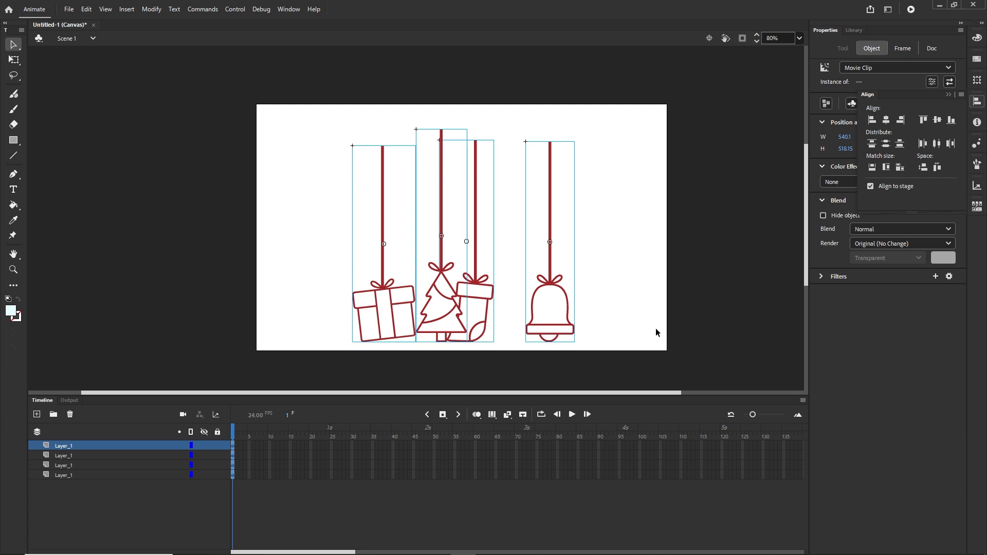
key(shift+Up)
key(shift+Up)
key(shift+Up)
key(shift+Up)
key(shift+Up)
key(shift+Up)
key(shift+Up)
key(shift+Up)
key(shift+Up)
key(shift+Up)
key(shift+Up)
key(shift+Up)
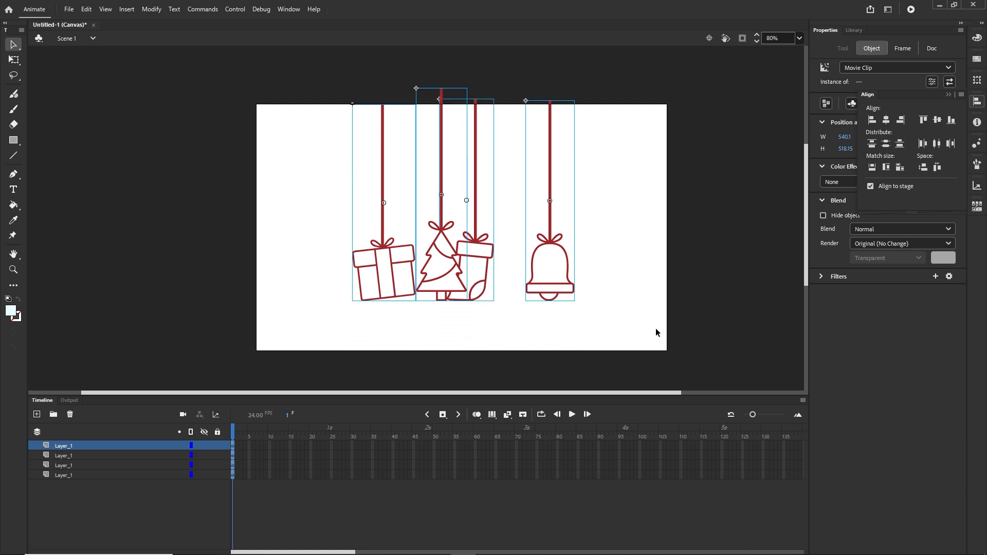
key(shift+Up)
key(shift+Up)
key(shift+Up)
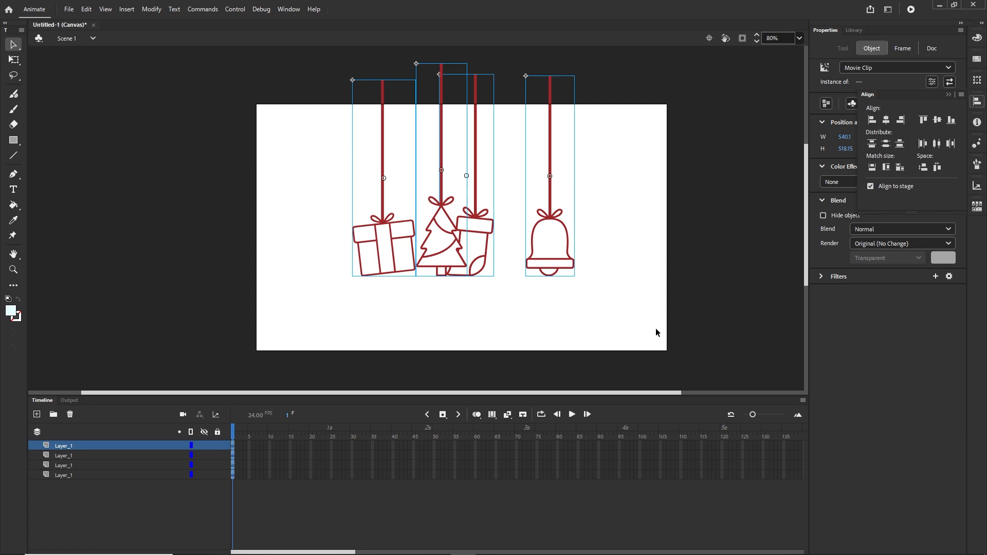
Scale the four ornaments down together with Free Transform to an overall height of about 471 px
key(q)
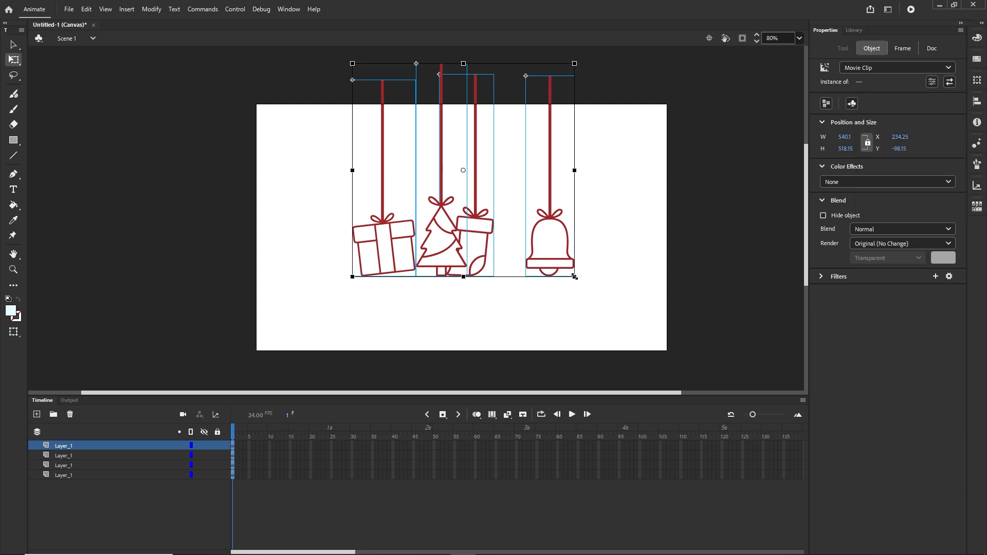
drag(575, 277, 565, 267)
click(612, 226)
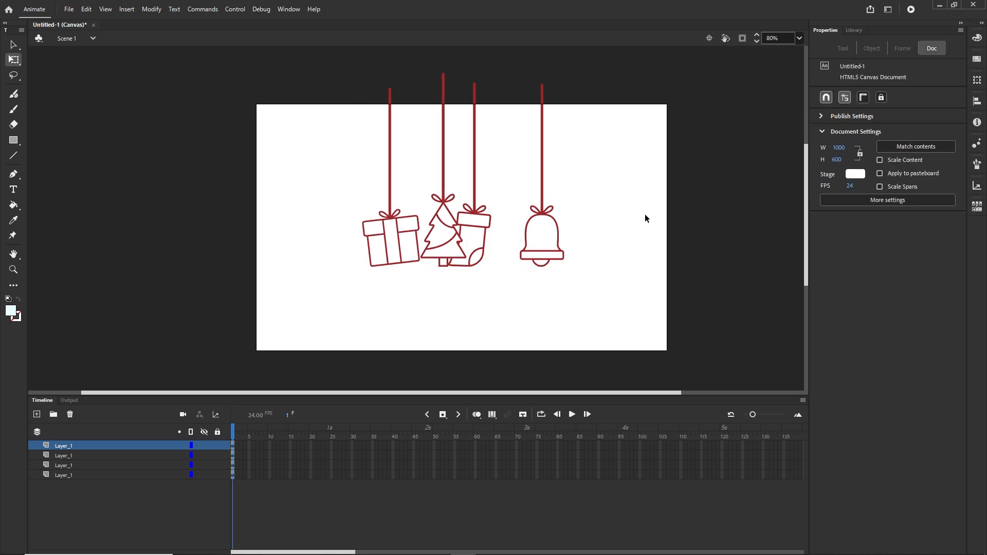
Move the bell horizontally away from the stocking to an X position of about 722
click(543, 170)
key(shift+Right)
key(shift+Right)
key(shift+Right)
key(shift+Right)
key(shift+Right)
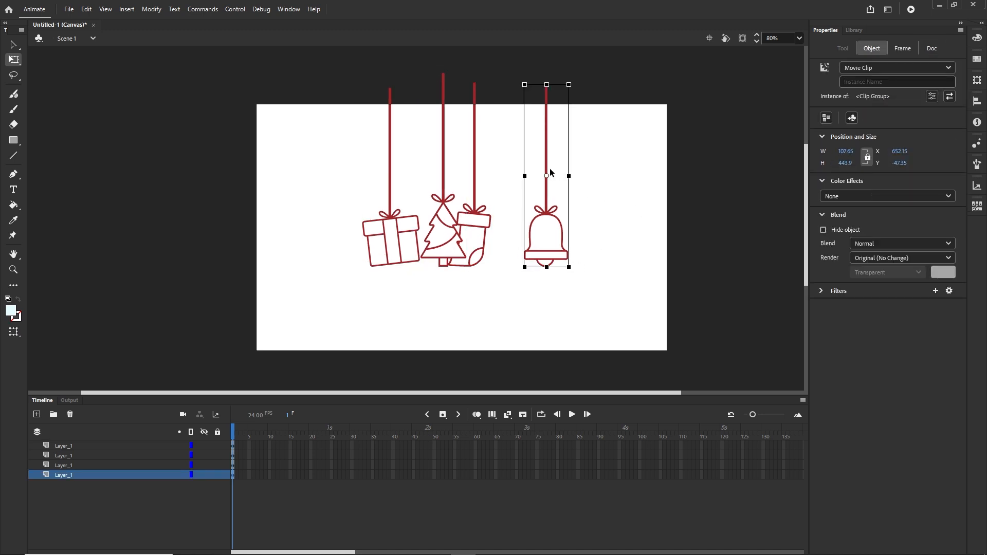
key(shift+Right)
key(shift+Right)
key(shift+Right)
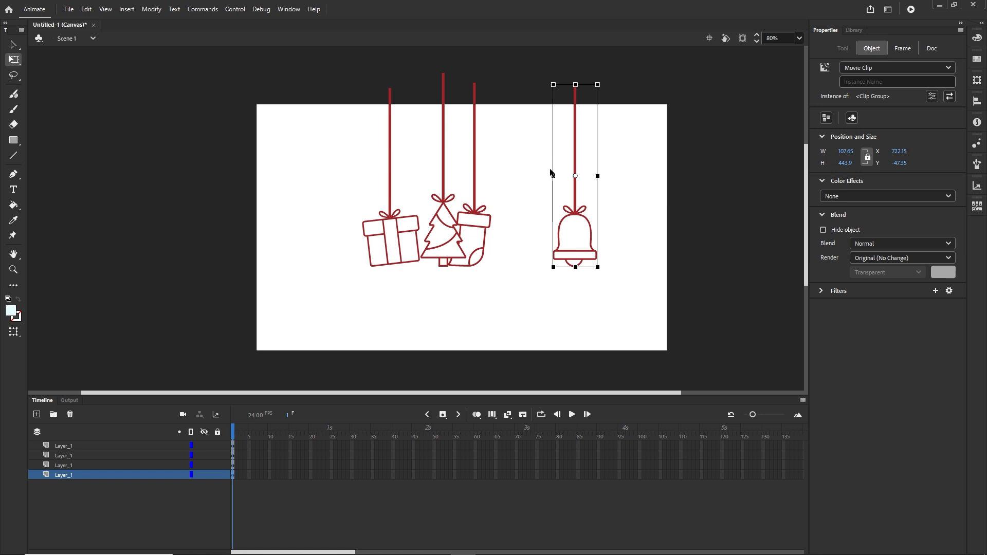
Move the stocking out from behind the Christmas tree to an X position of about 541
click(477, 180)
key(shift+Right)
key(shift+Right)
key(shift+Right)
key(shift+Right)
key(shift+Right)
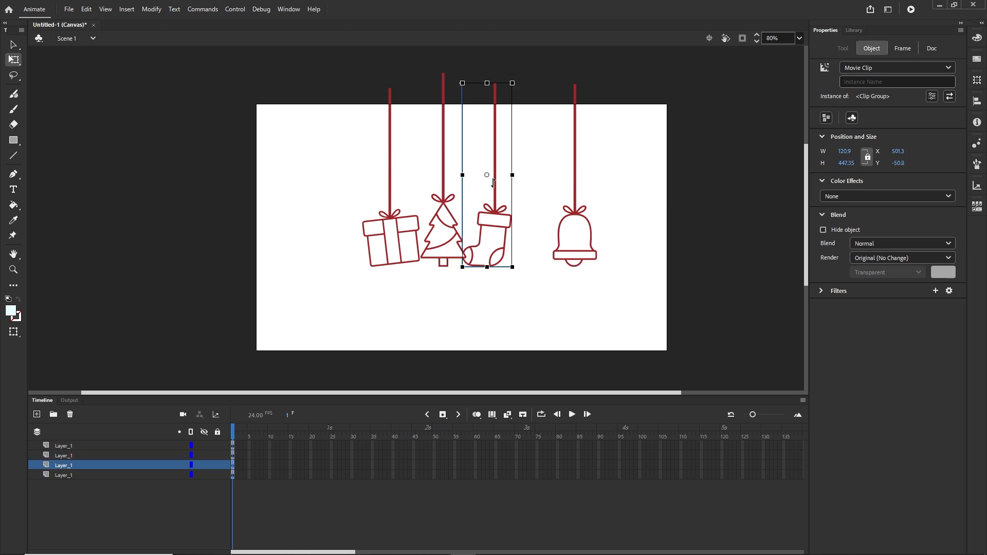
key(shift+Right)
key(shift+Right)
key(shift+Right)
key(shift+Right)
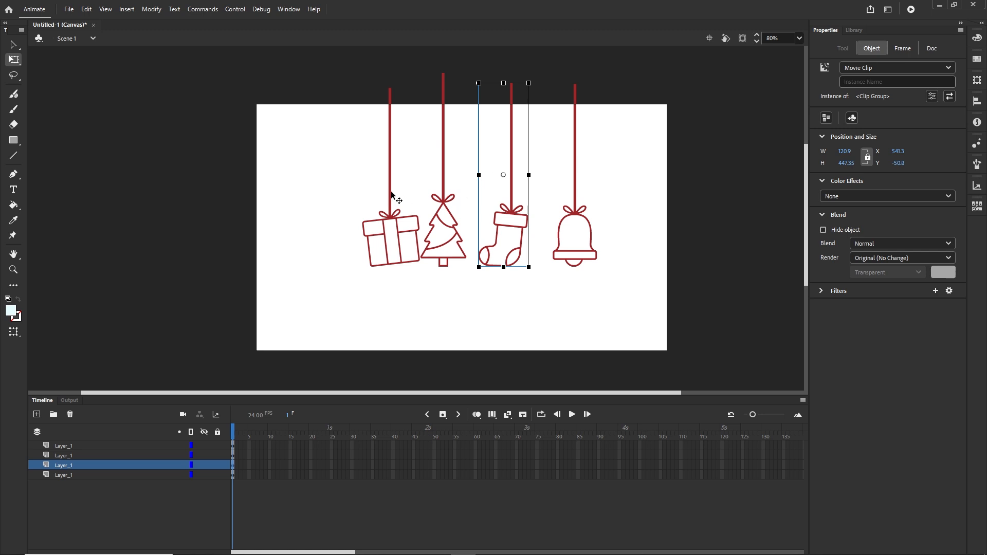
Move the gift box horizontally away from the Christmas tree to an X position of 158.5, leaving nothing selected
click(391, 198)
key(shift+Left)
key(shift+Left)
key(shift+Left)
key(shift+Left)
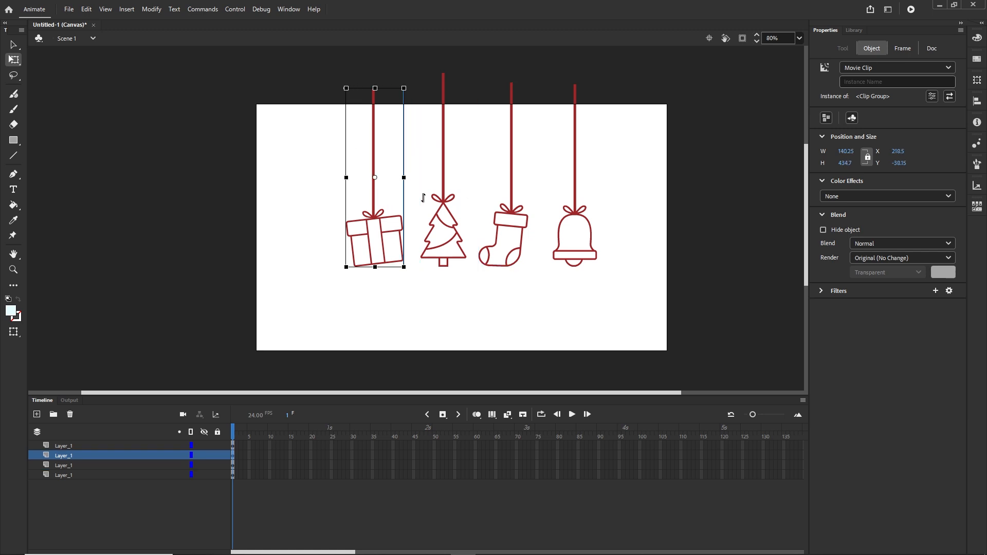
key(shift+Left)
key(shift+Left)
key(shift+Left)
key(shift+Left)
key(shift+Left)
key(shift+Left)
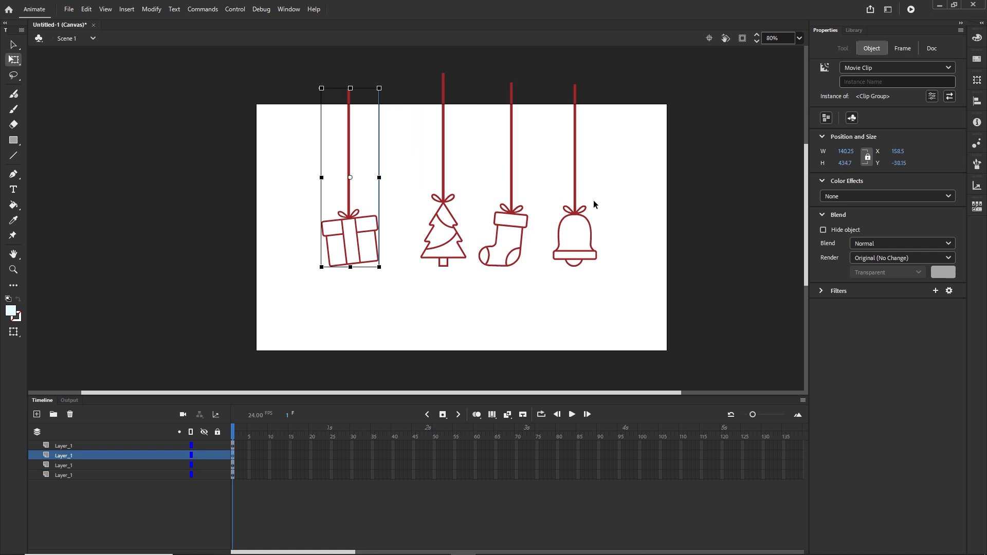
click(594, 204)
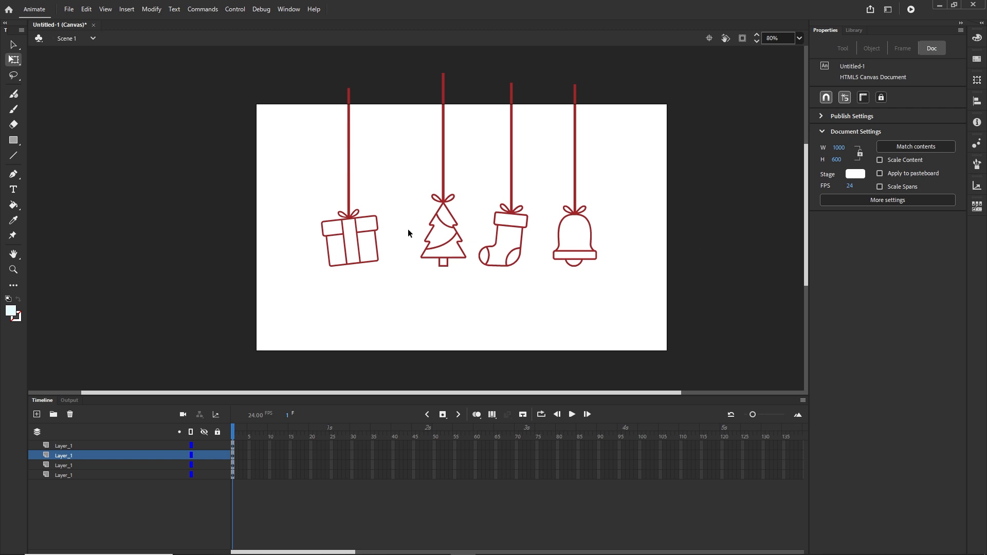
click(350, 209)
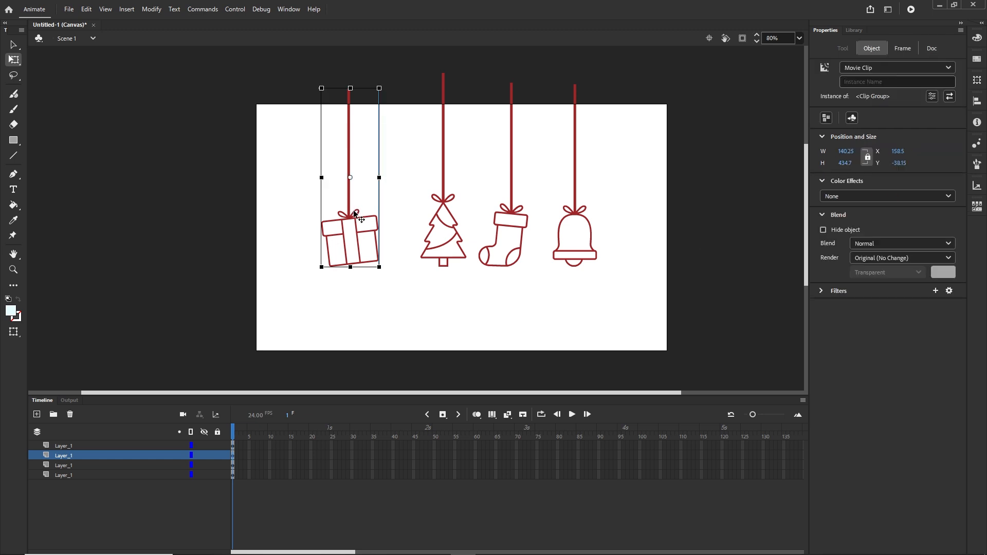
click(151, 9)
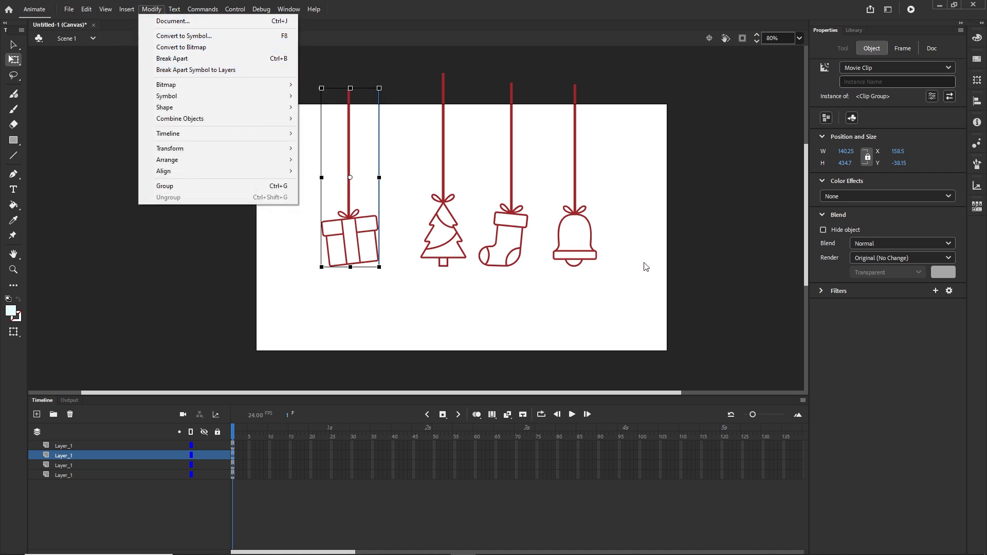
click(660, 278)
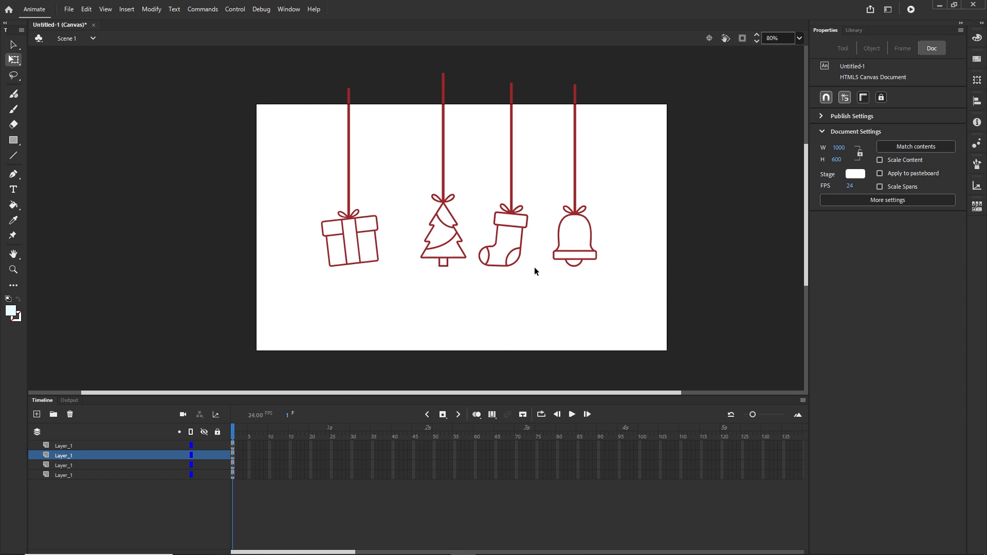
Merge all four Layer_1 timeline layers into a single layer
click(64, 477)
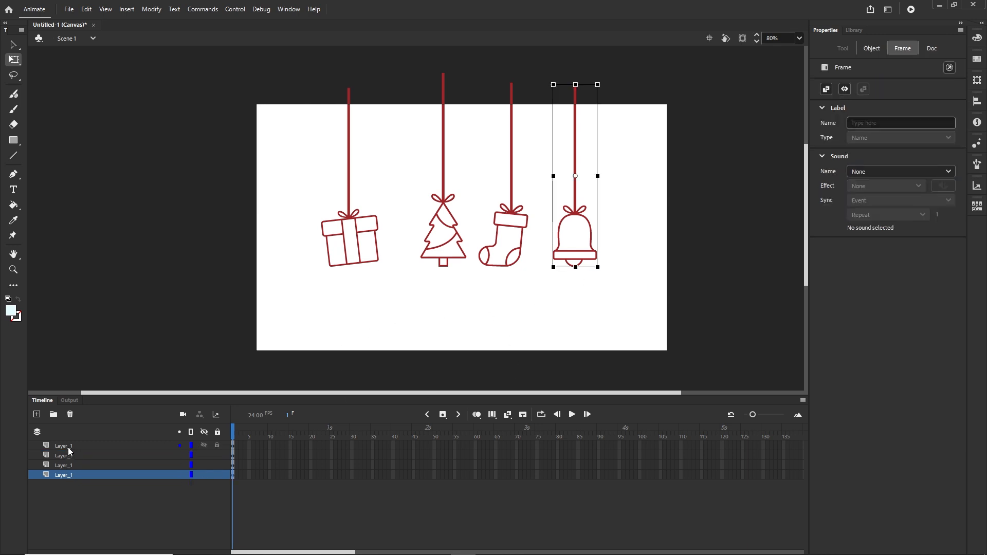
shift+click(68, 447)
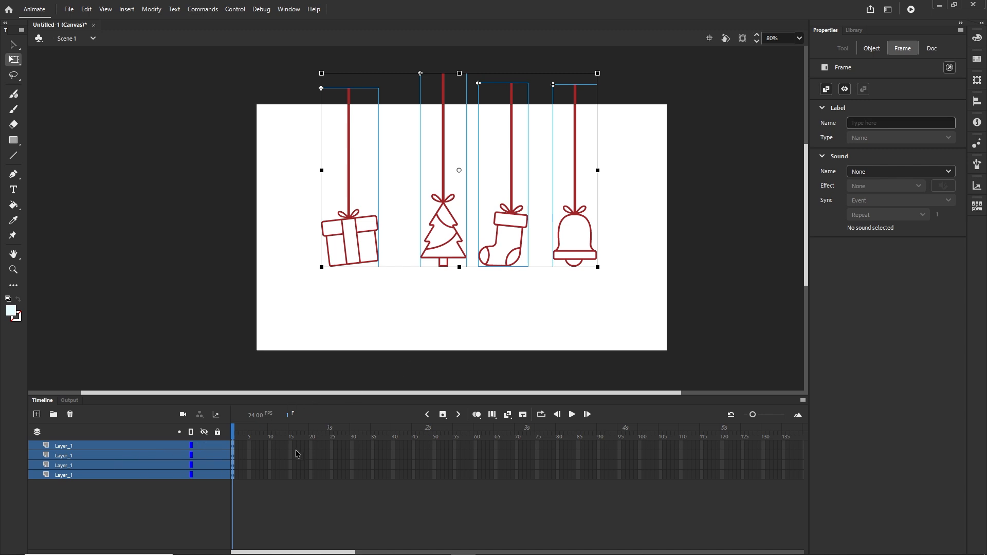
right_click(64, 462)
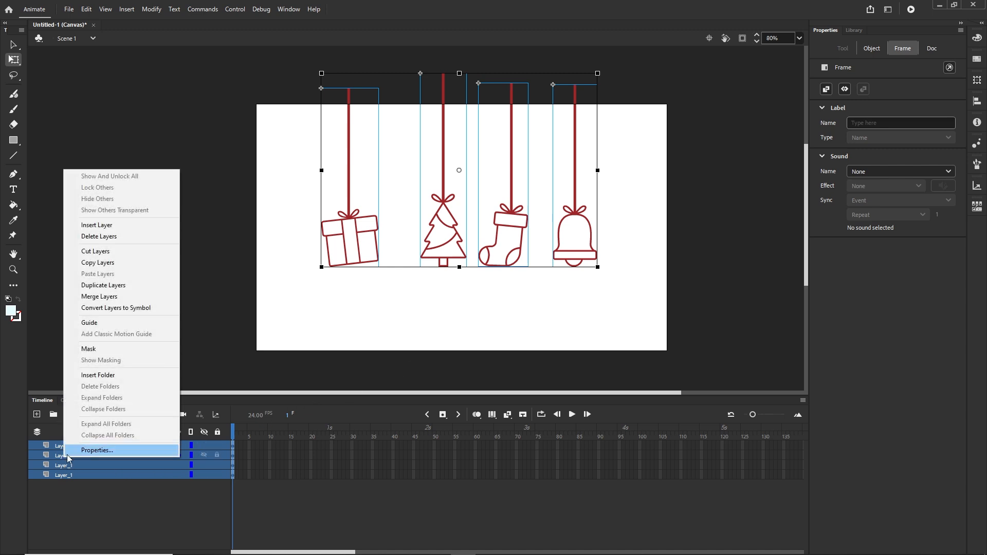
click(116, 298)
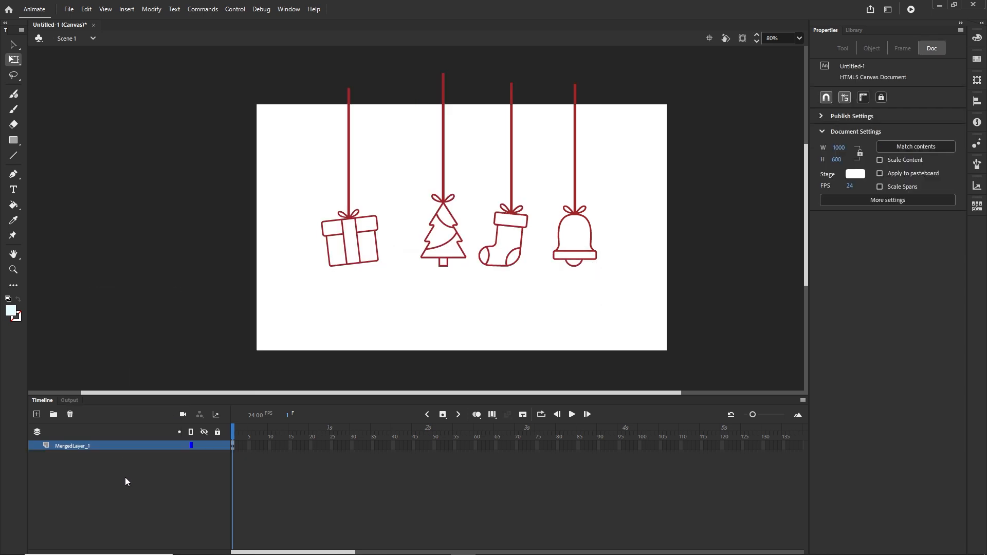
click(64, 448)
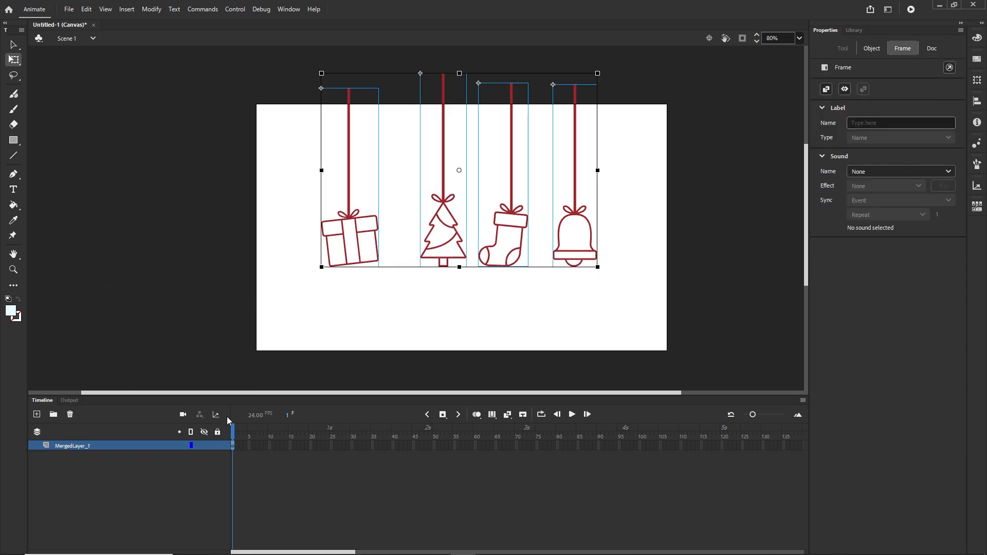
click(137, 477)
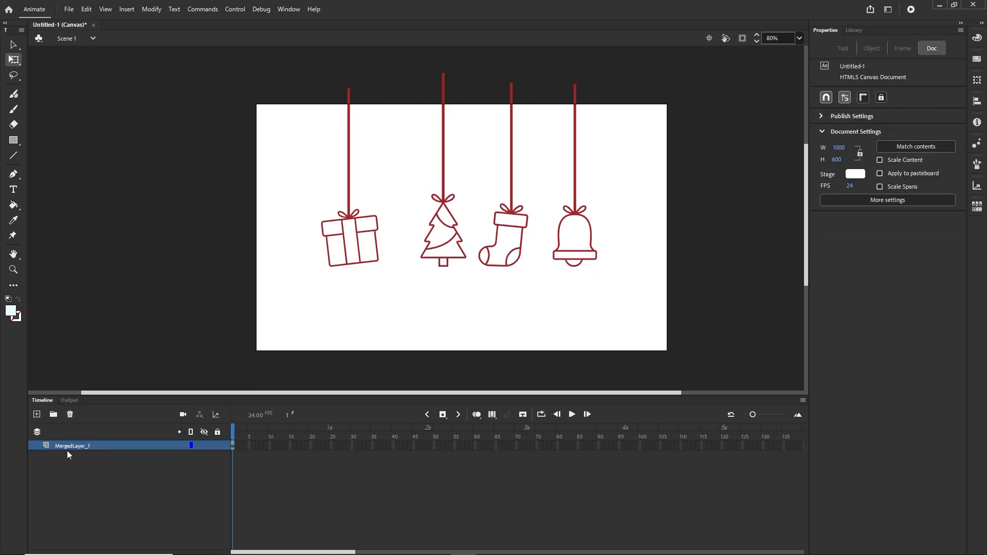
Select all four ornaments on the merged layer and distribute them to separate layers
click(68, 447)
drag(638, 292, 271, 125)
right_click(511, 209)
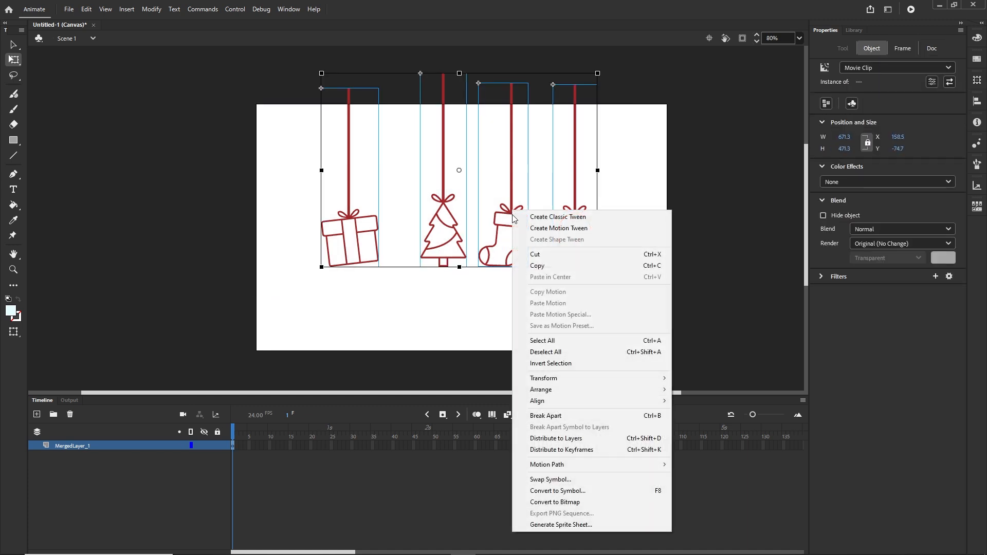
click(580, 442)
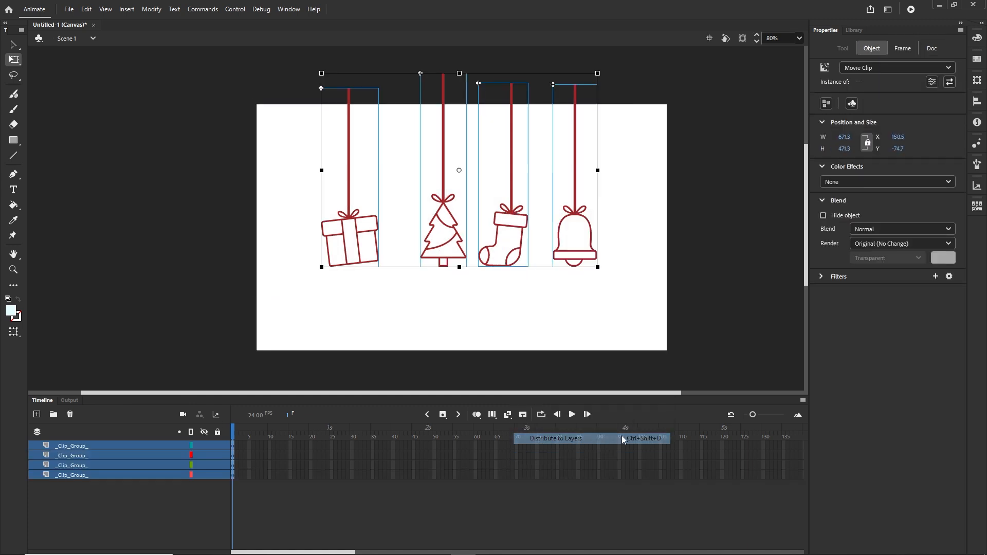
click(722, 332)
Convert the gift box and the Christmas tree each into its own movie clip symbol with the default settings
click(353, 198)
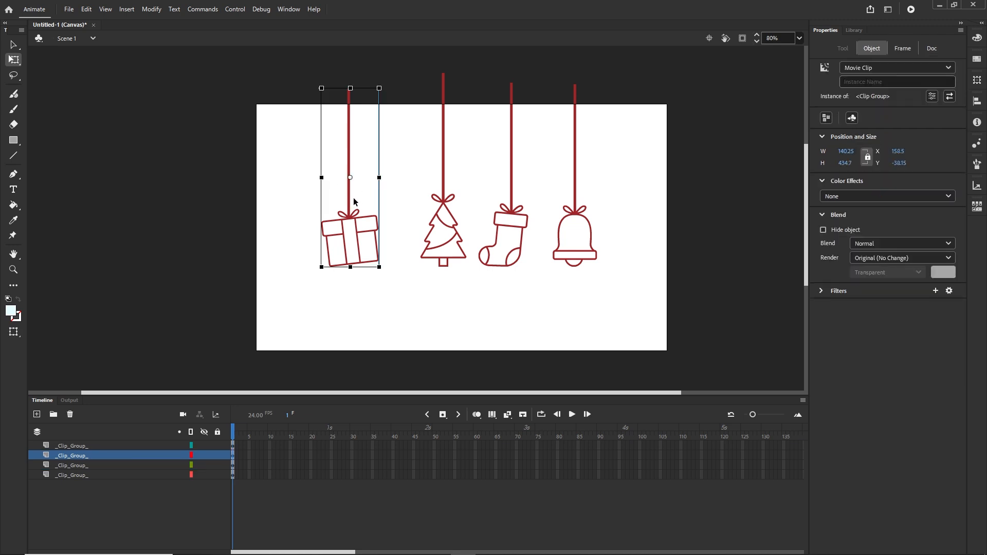
click(152, 10)
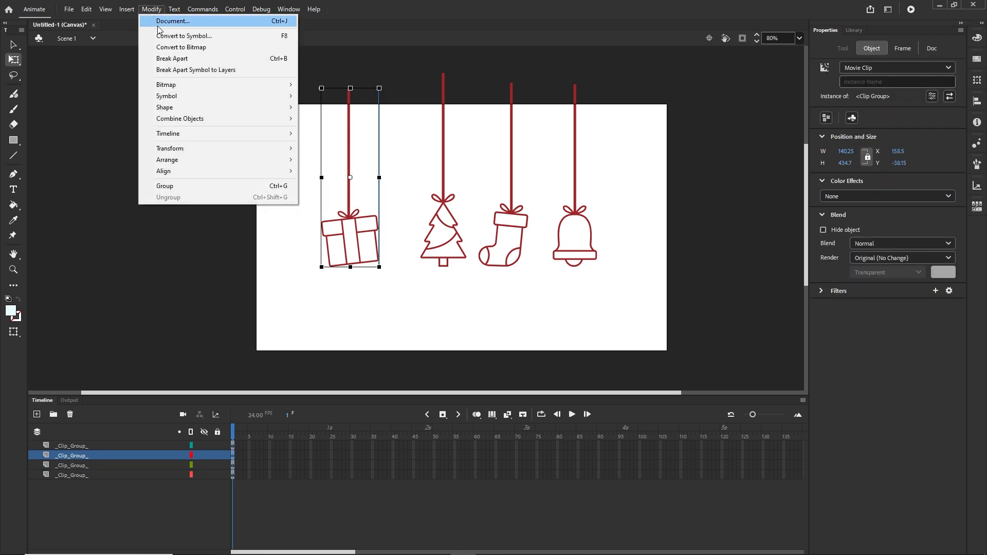
click(186, 39)
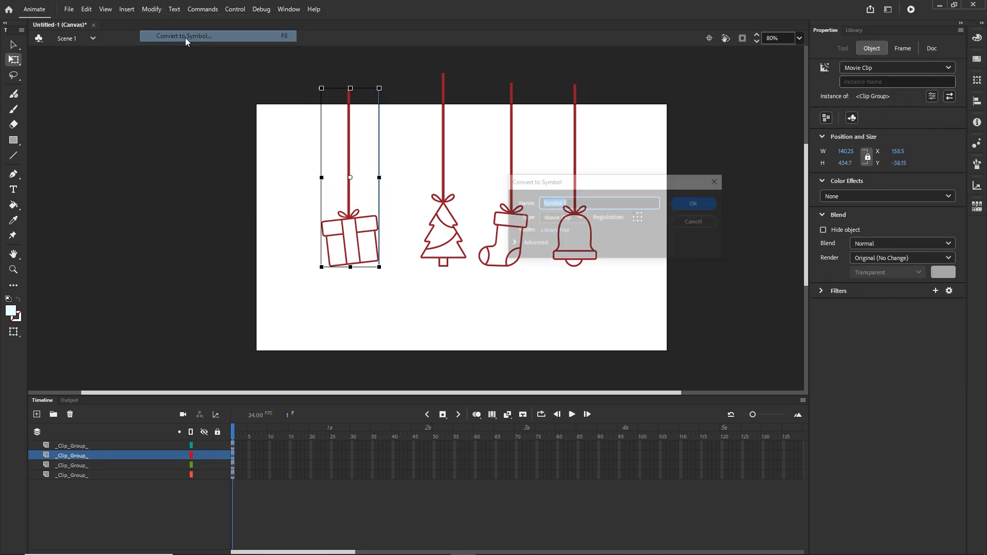
click(705, 205)
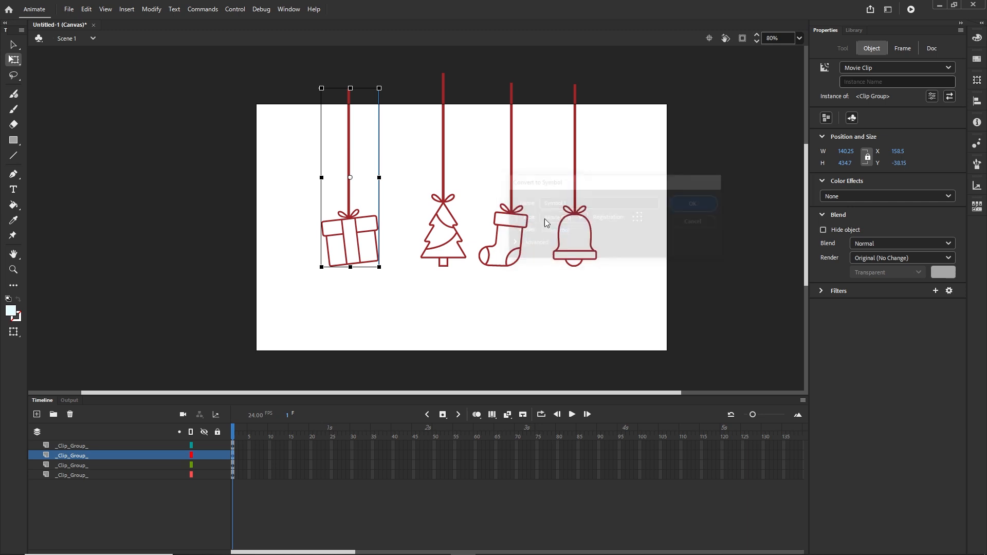
click(444, 192)
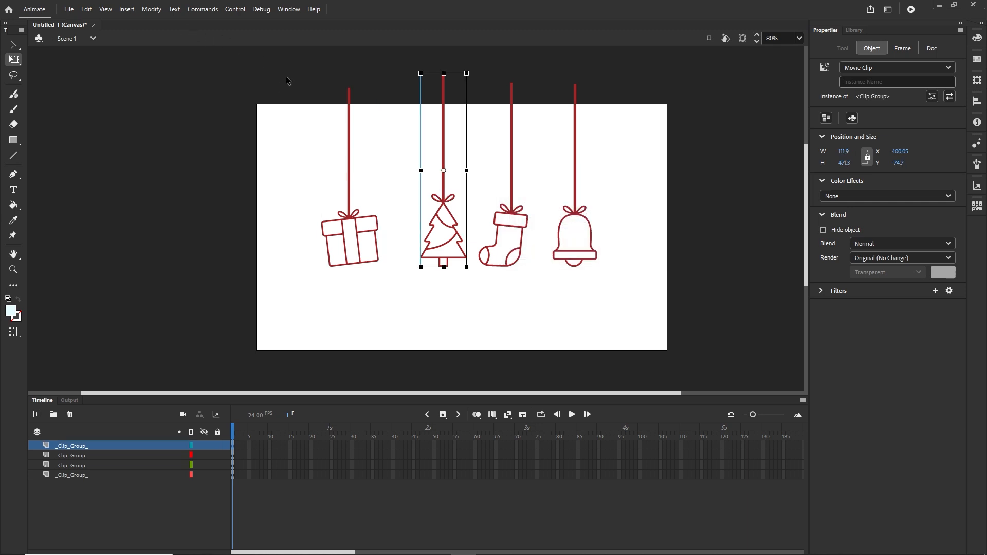
key(F8)
key(Return)
Convert the stocking and the bell each into its own movie clip symbol with the default settings, leaving nothing selected
click(517, 211)
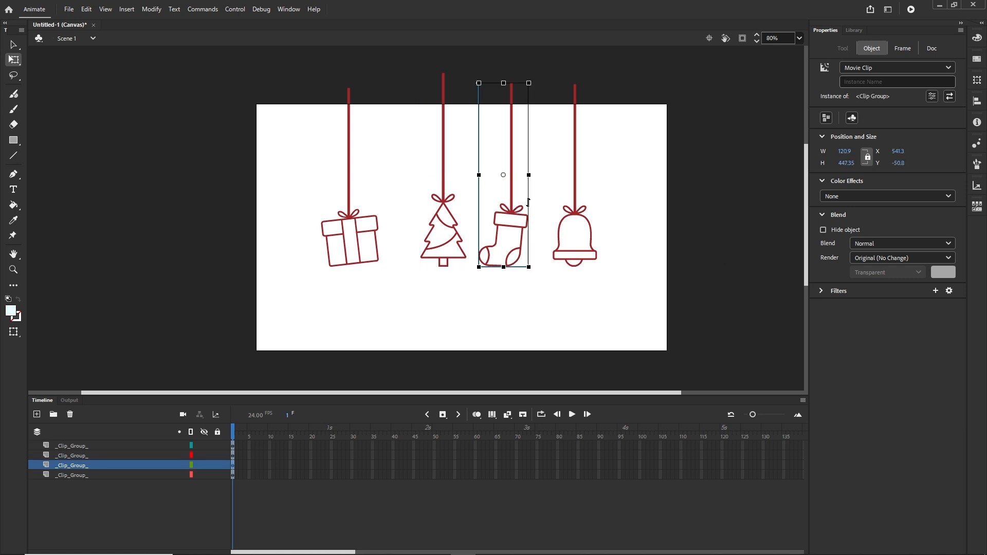
key(F8)
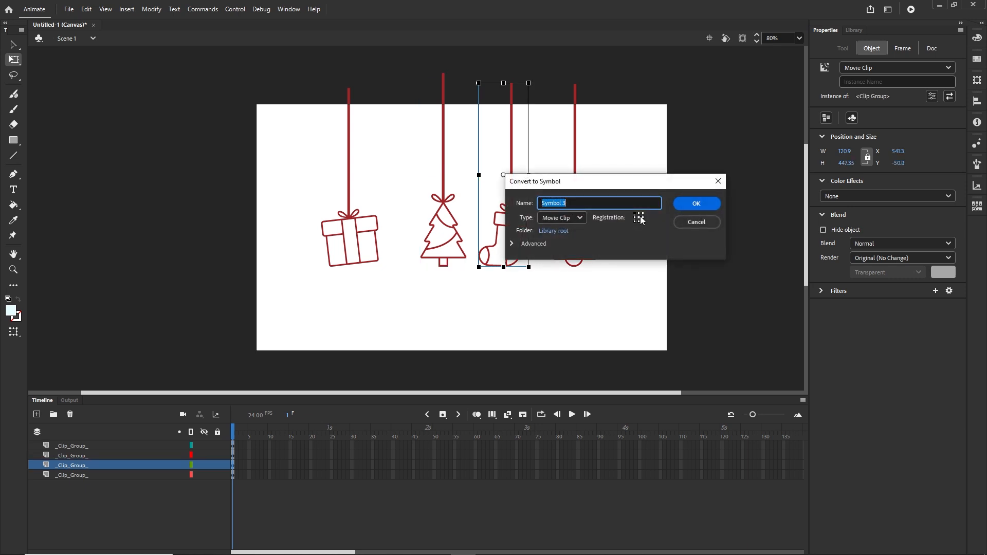
click(696, 203)
click(580, 202)
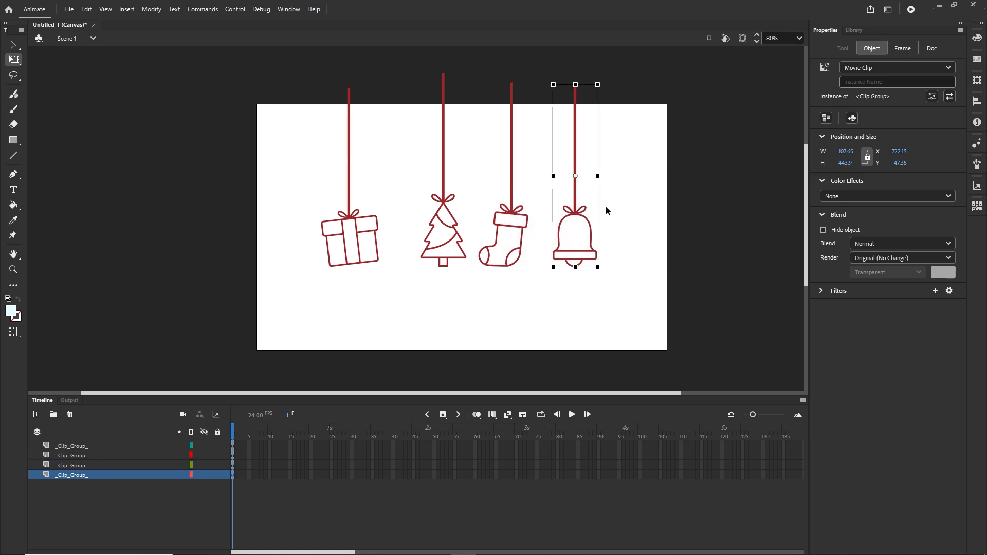
key(F8)
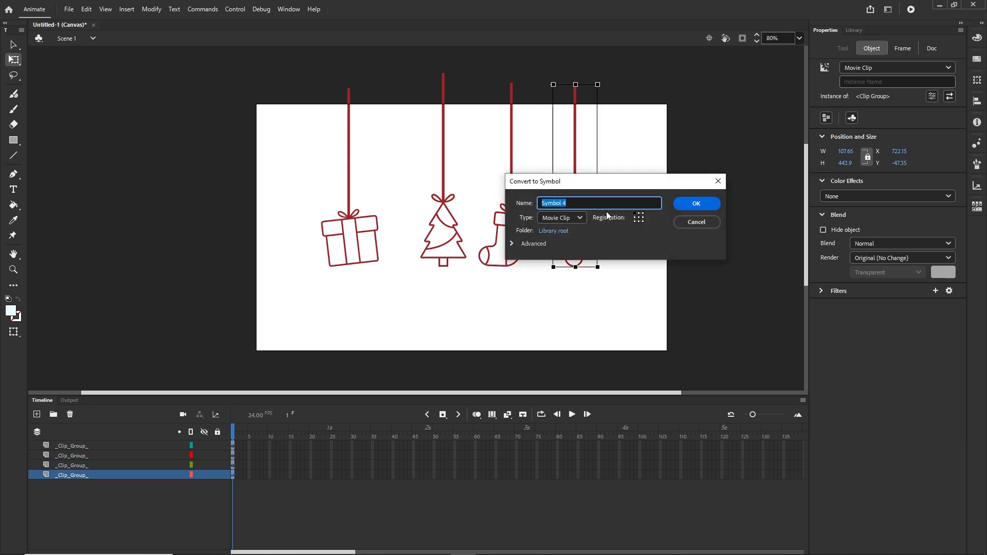
click(694, 204)
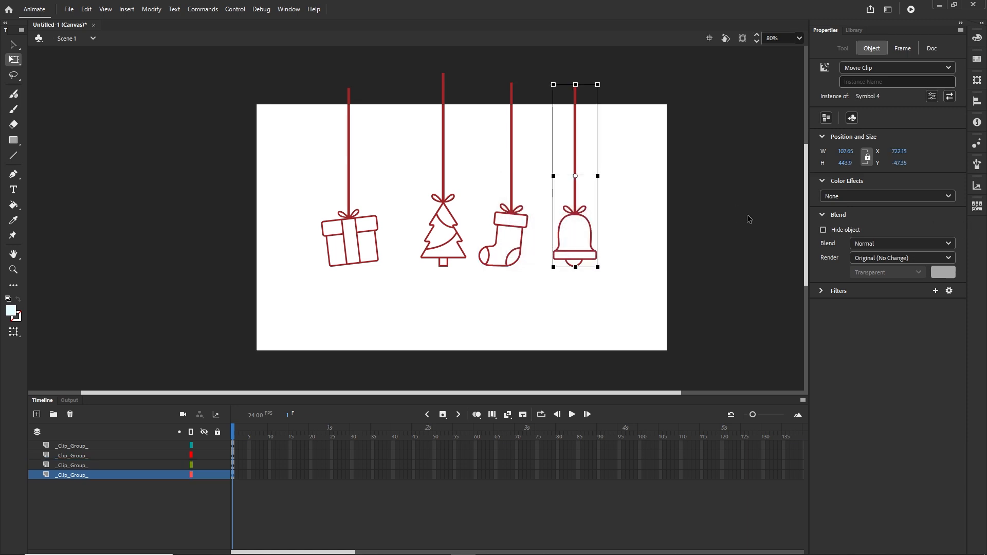
click(699, 261)
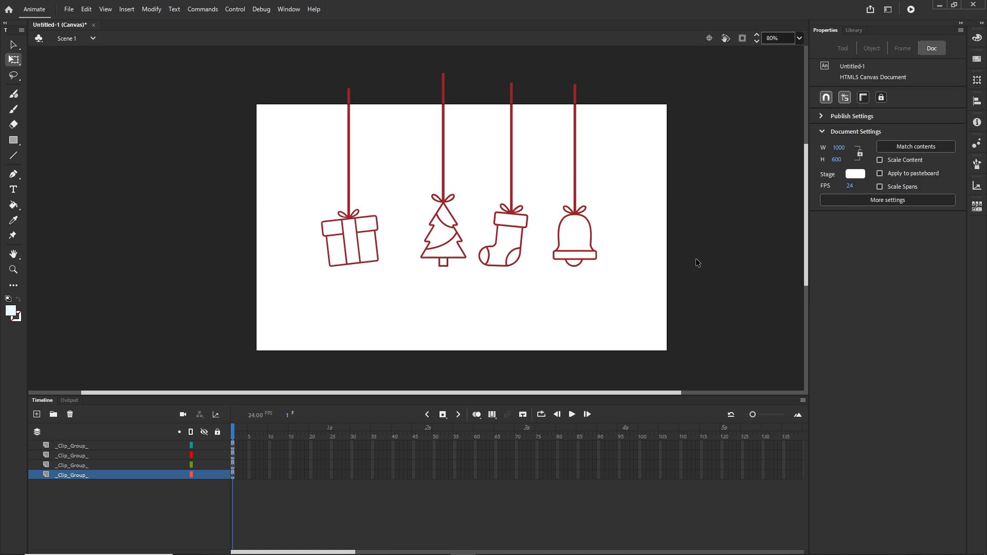
Try rotating the bell about its centre with the Free Transform tool, and undo the rotation
click(575, 209)
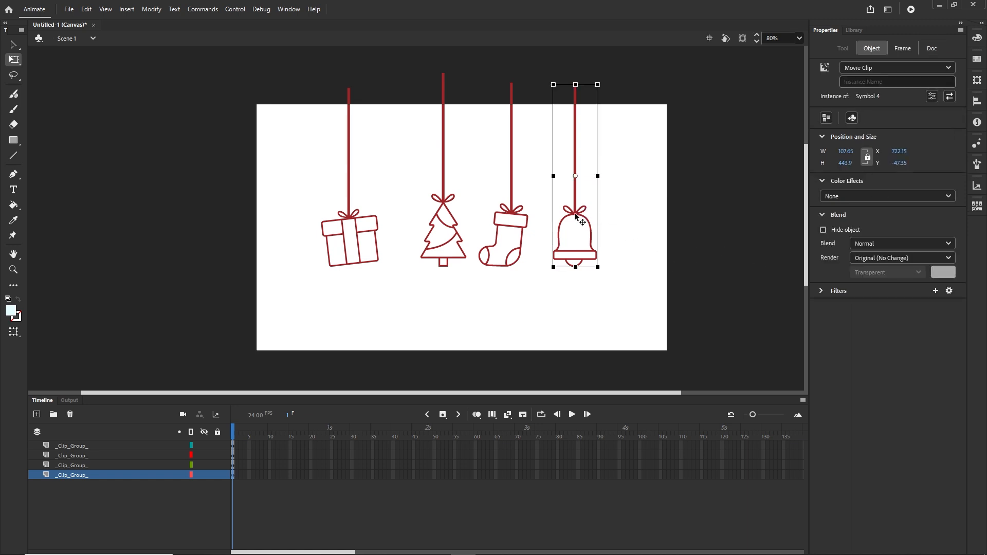
click(14, 59)
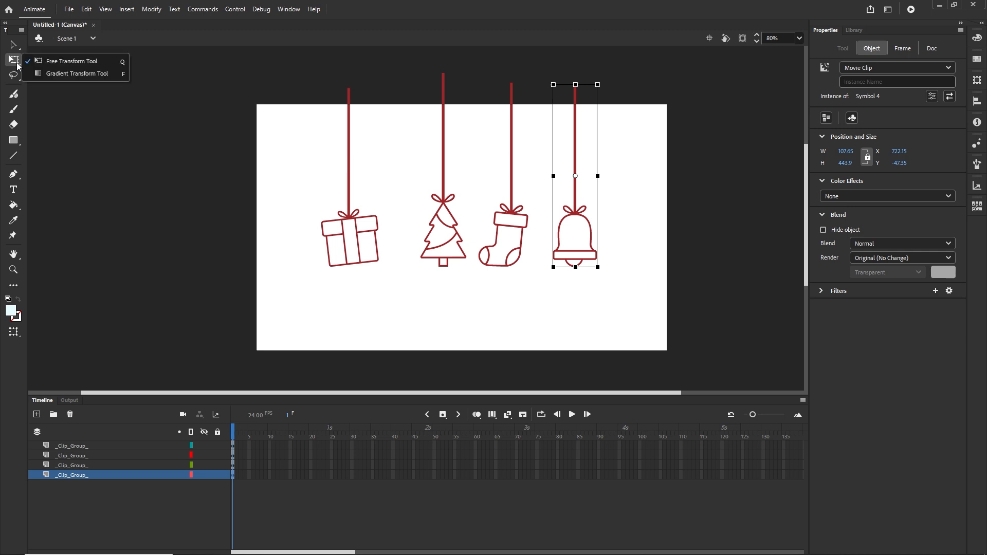
click(59, 64)
drag(602, 279, 610, 155)
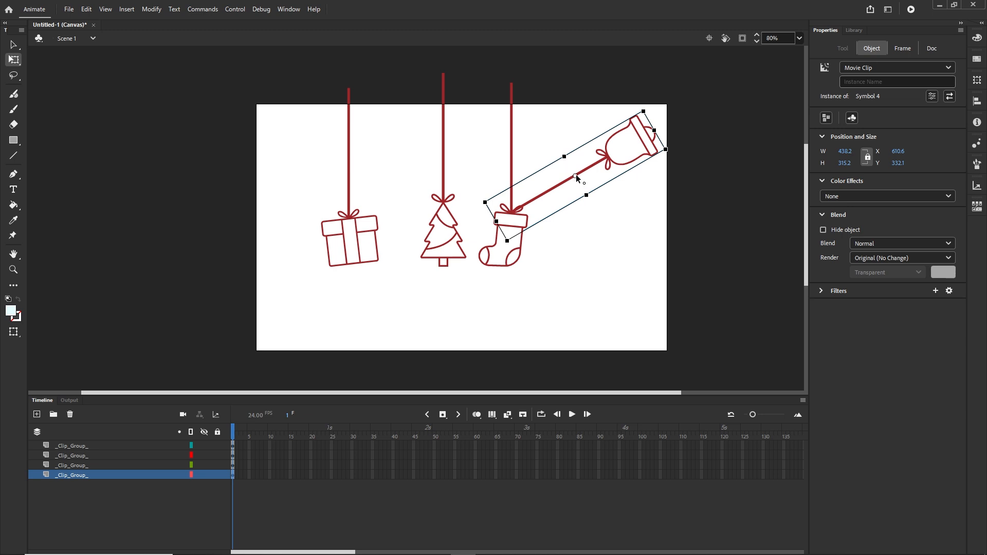
key(ctrl+z)
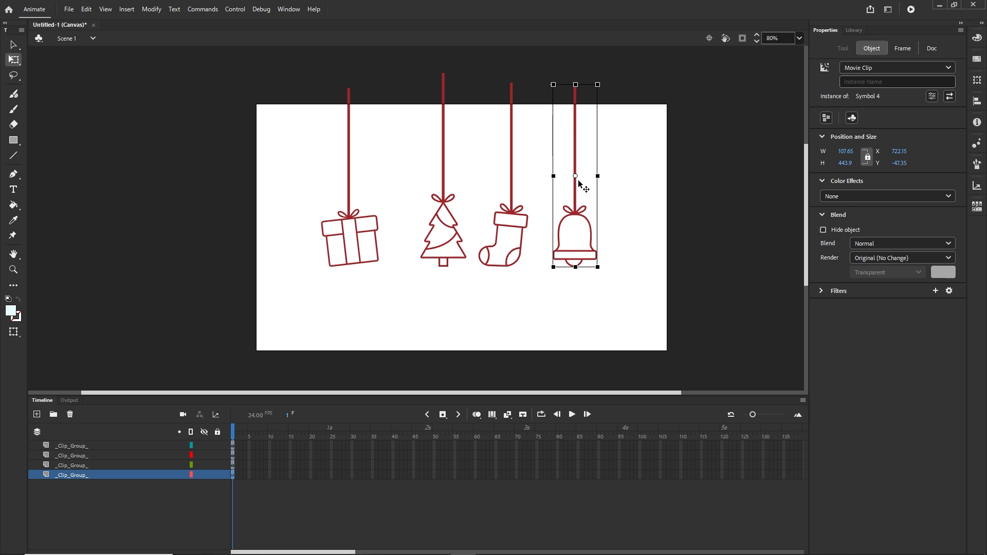
Move the transformation points of the bell and the stocking to the upper ends of their hanging strings
drag(576, 175, 577, 145)
drag(576, 105, 575, 85)
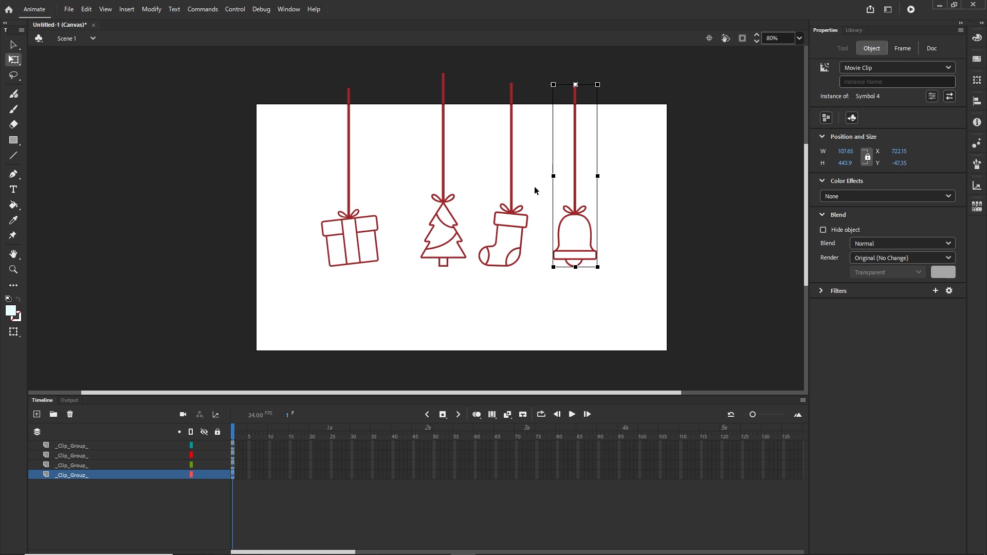
click(511, 209)
drag(504, 176, 503, 159)
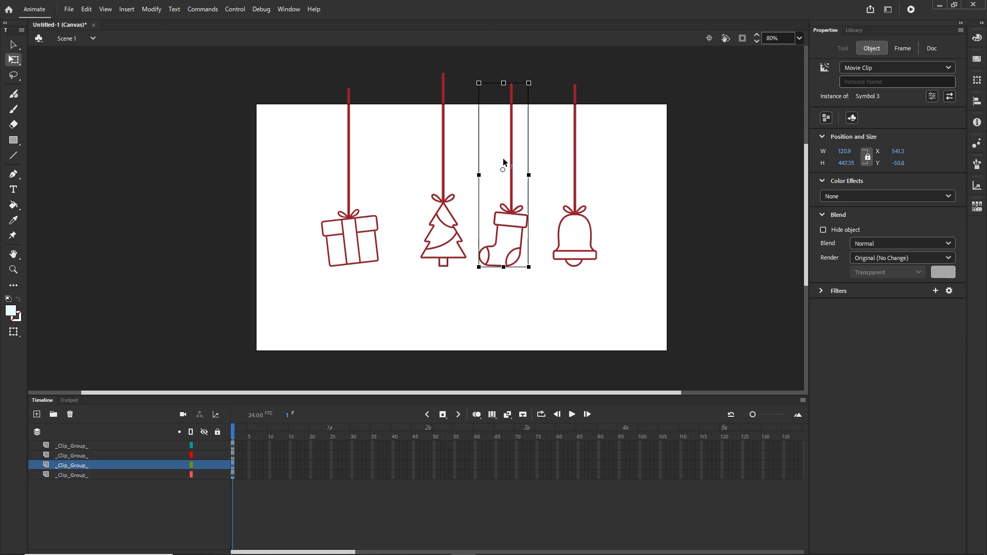
drag(502, 97, 513, 84)
click(548, 82)
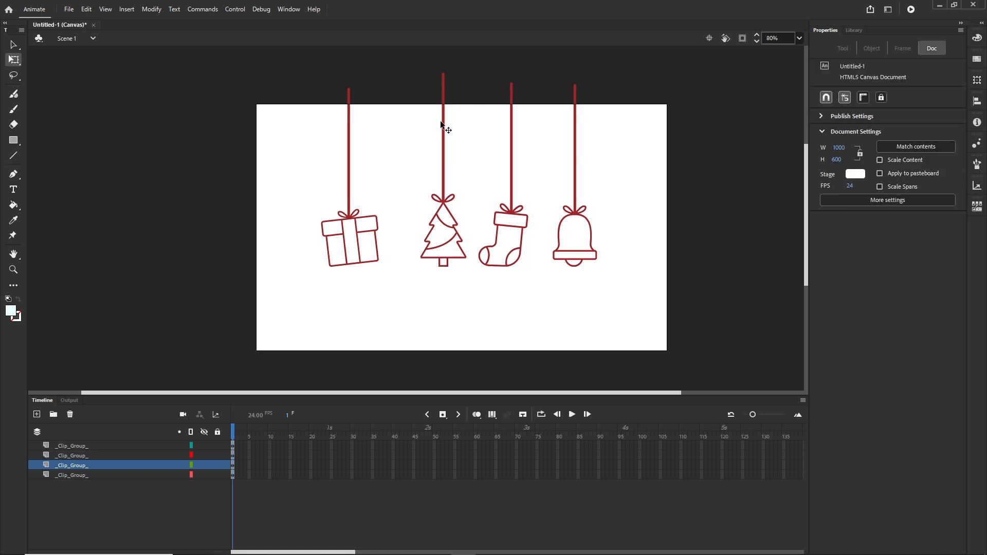
Move the transformation points of the Christmas tree and the gift box to the upper ends of their strings, leaving nothing selected
click(443, 185)
drag(445, 175, 446, 82)
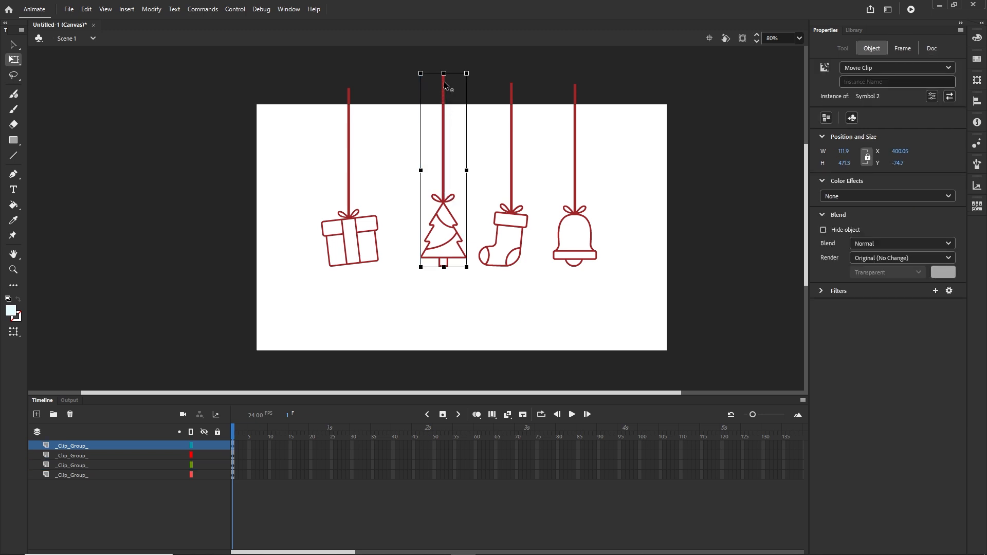
click(349, 195)
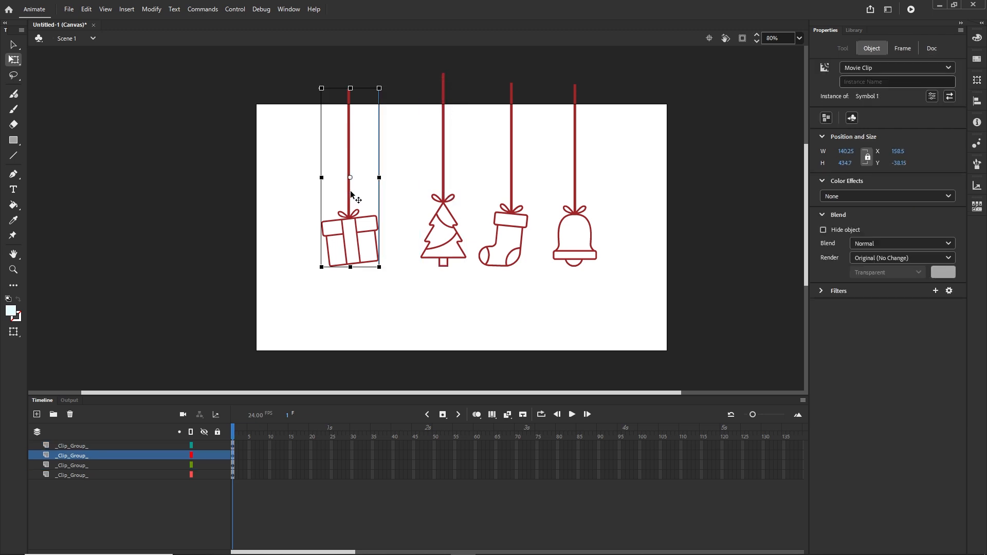
drag(351, 177, 351, 95)
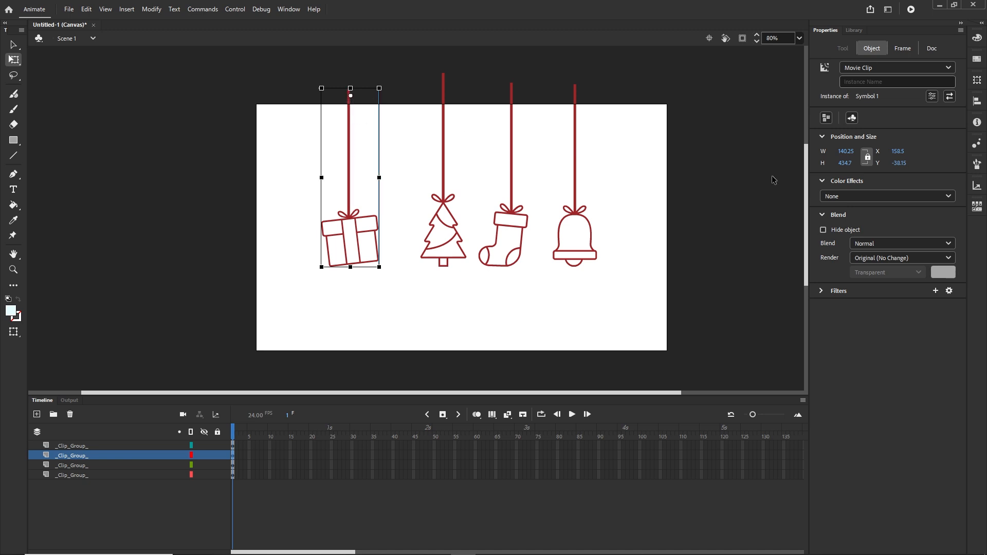
click(662, 228)
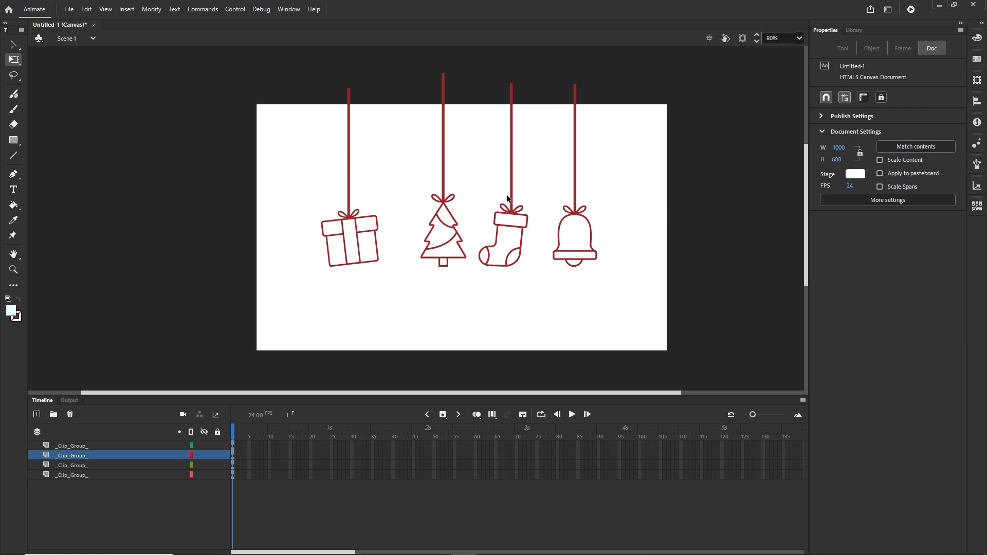
Start saving the document and create a folder named "Animate share" inside 04 christmas swing animate > tutorial
key(ctrl+s)
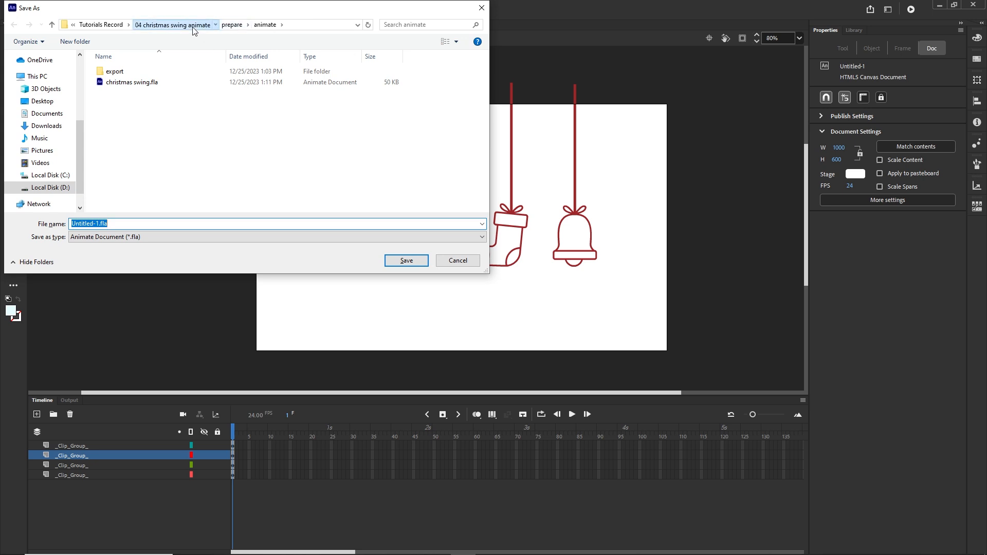
click(172, 25)
double_click(124, 83)
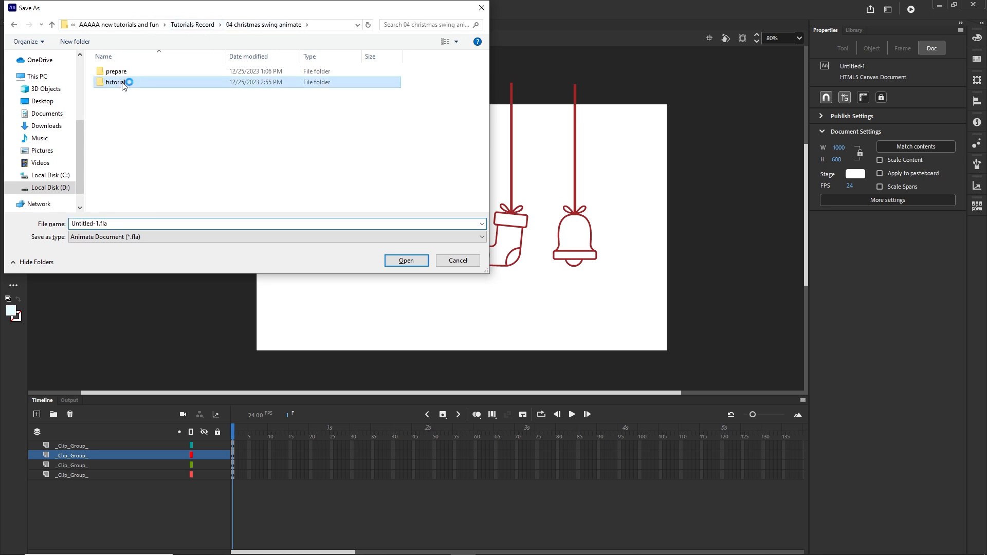
right_click(118, 119)
mouse_move(204, 249)
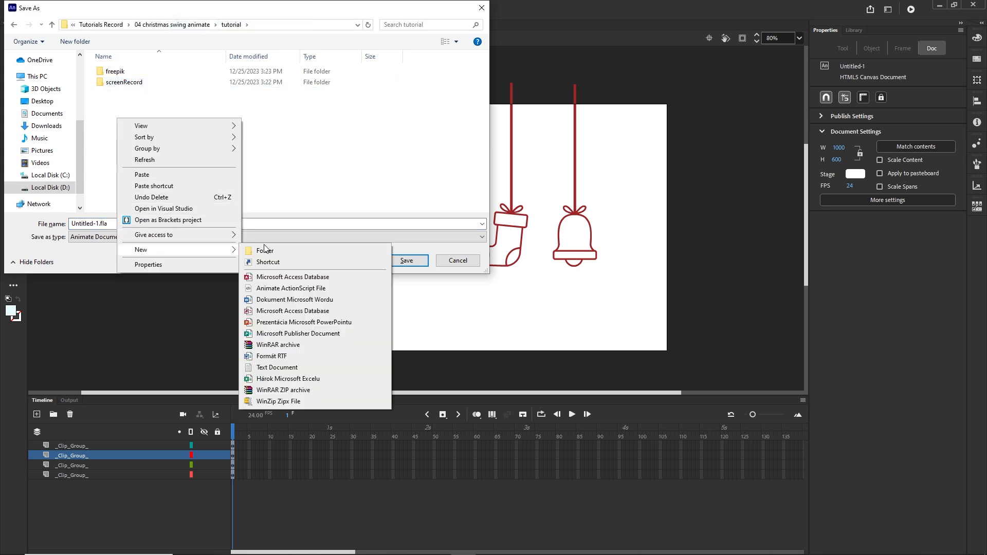
click(263, 250)
text(Ani8mate)
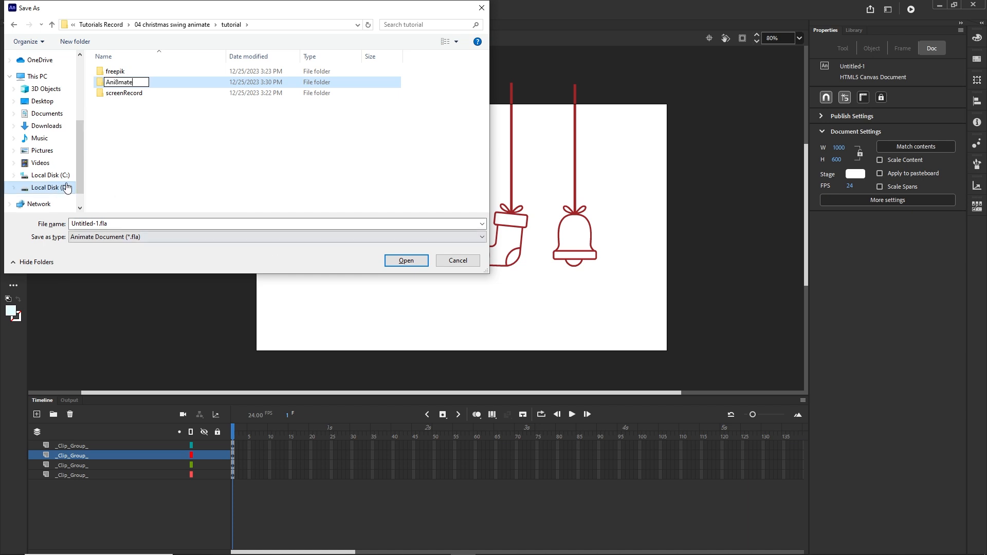
drag(133, 82, 116, 83)
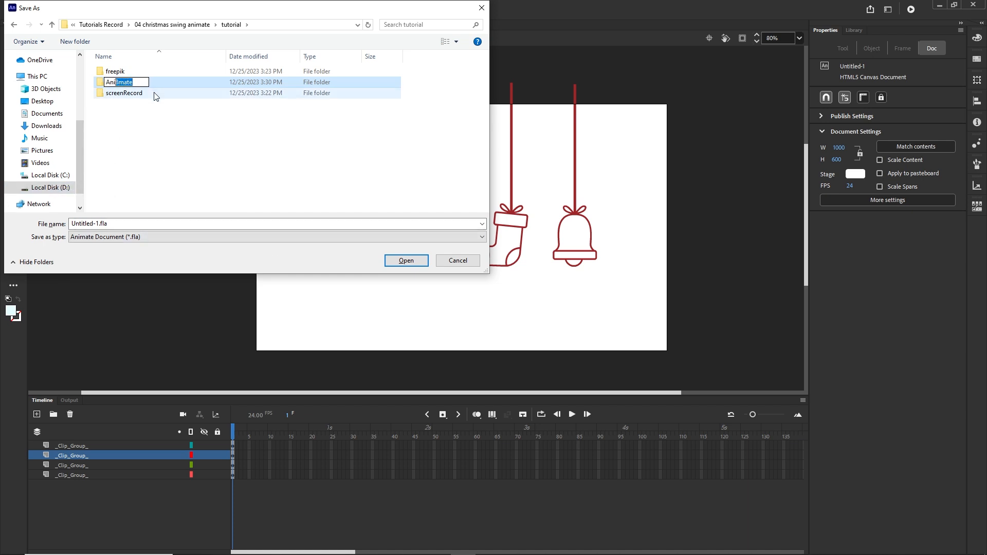
text(mate )
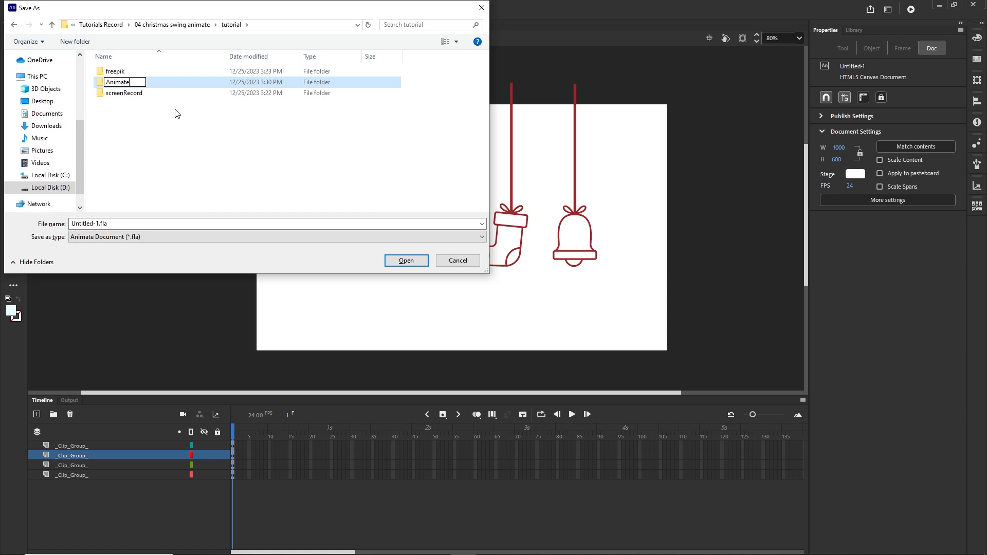
text(sd)
key(BackSpace)
text(hare)
click(173, 165)
Save the document as an Animate file named "christmas" in the Animate share folder
double_click(130, 72)
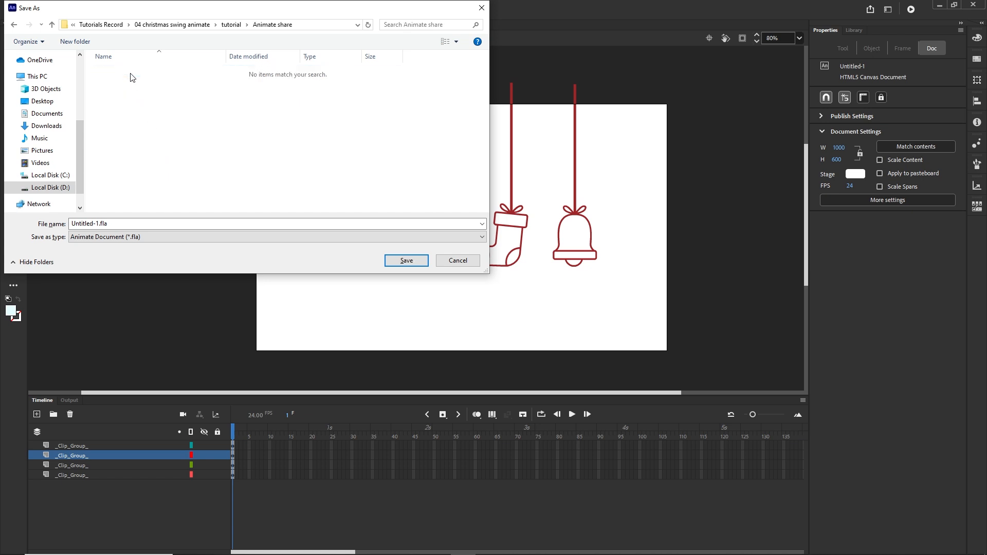
click(141, 223)
text(christmas)
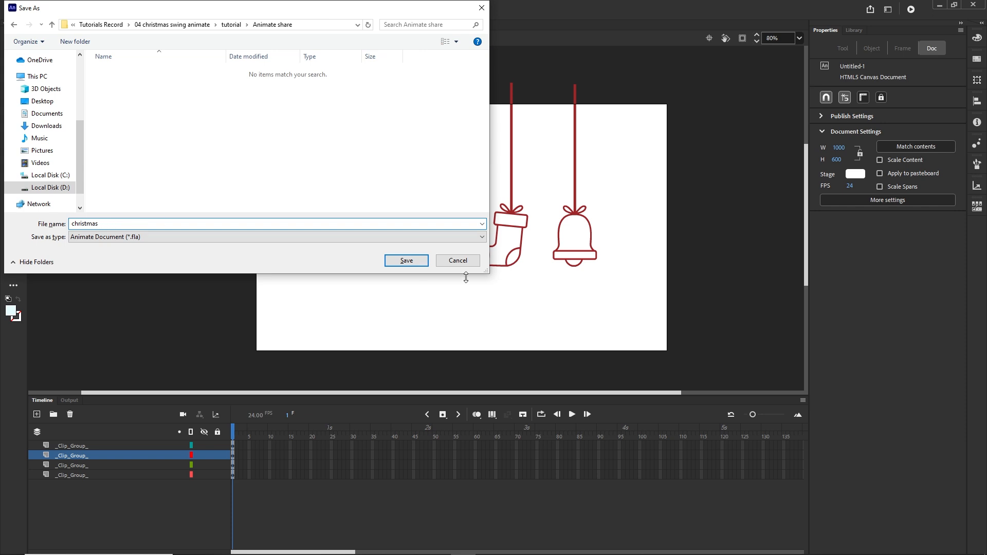
click(406, 262)
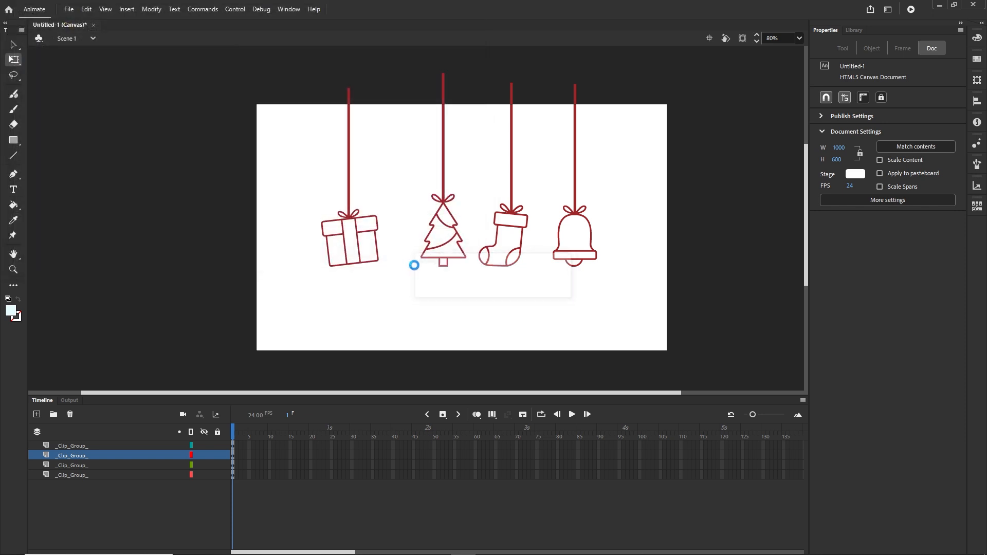
Save the document again as christmas.fla in a new folder named "Animate" inside the tutorial folder
click(67, 11)
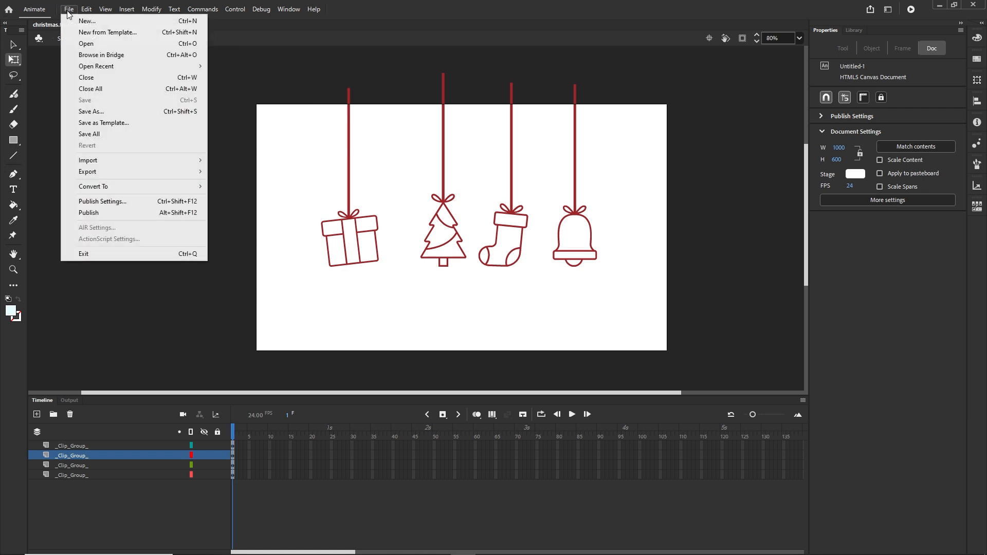
click(99, 113)
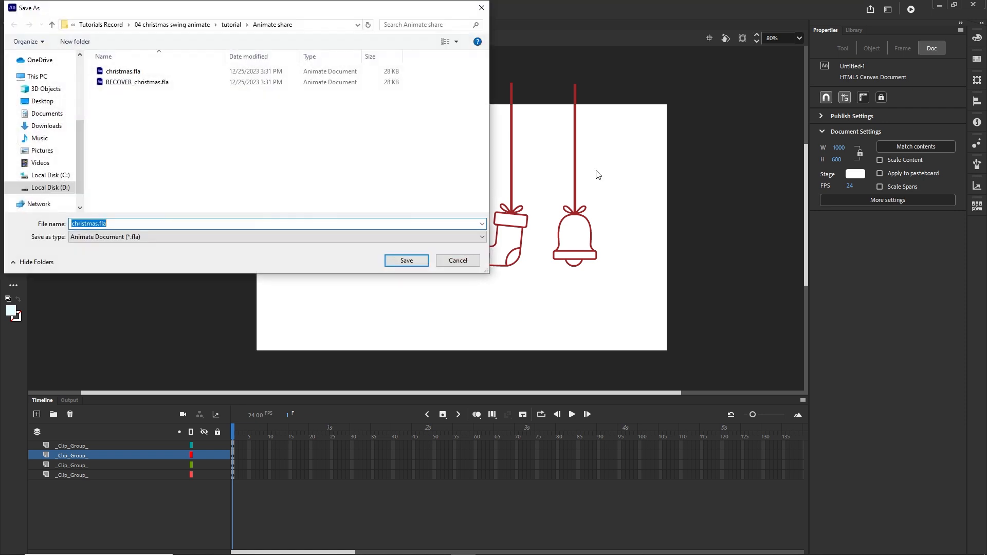
click(231, 24)
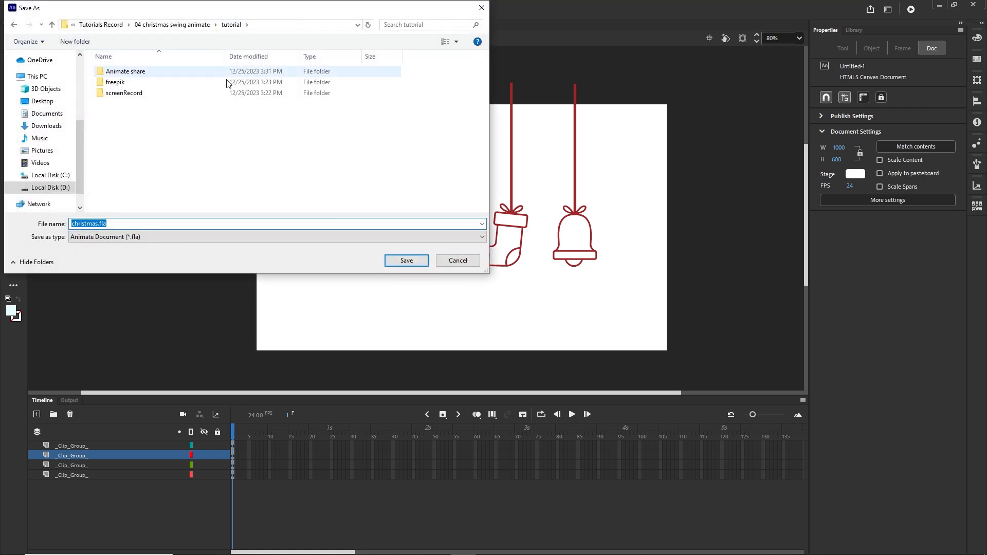
right_click(120, 120)
mouse_move(219, 251)
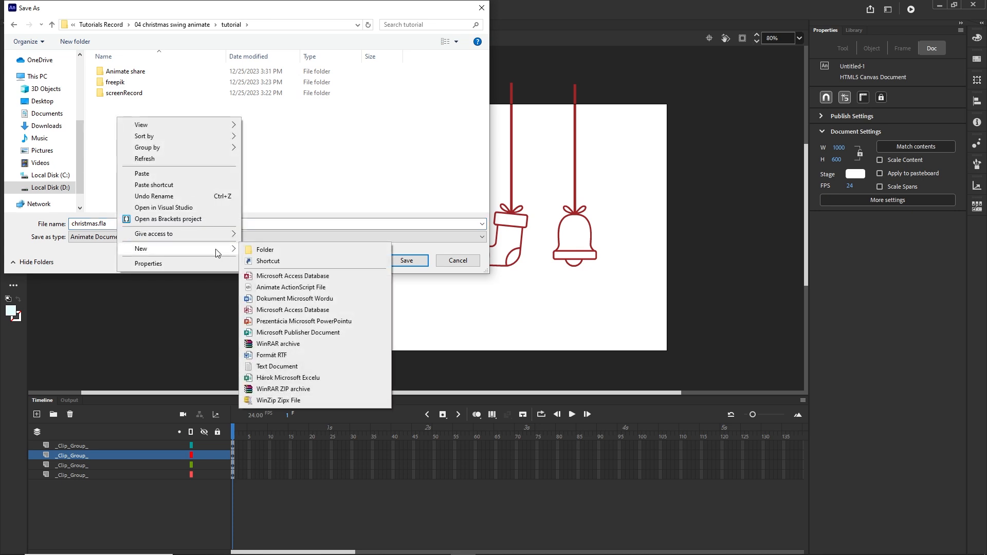
click(265, 249)
text(Animate)
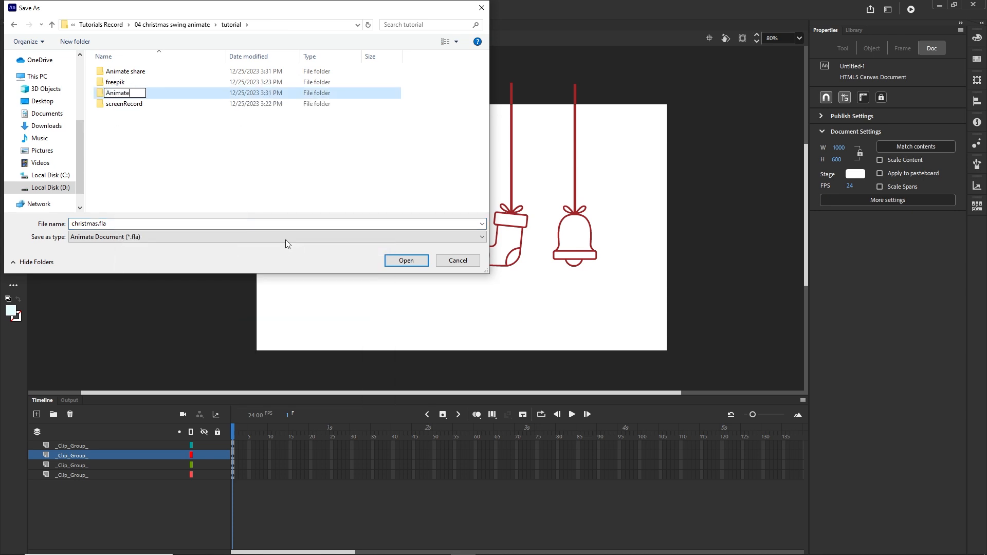
key(Return)
click(154, 152)
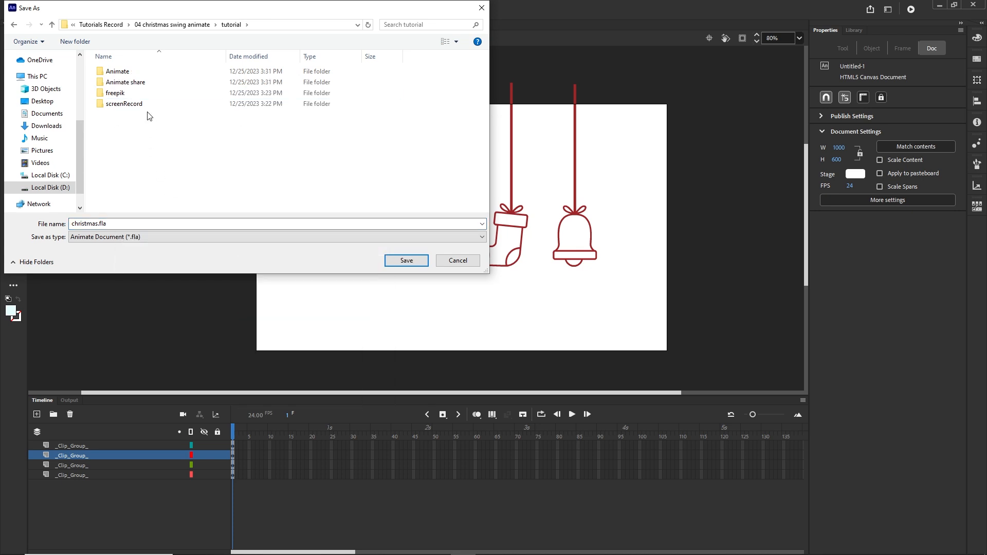
double_click(123, 77)
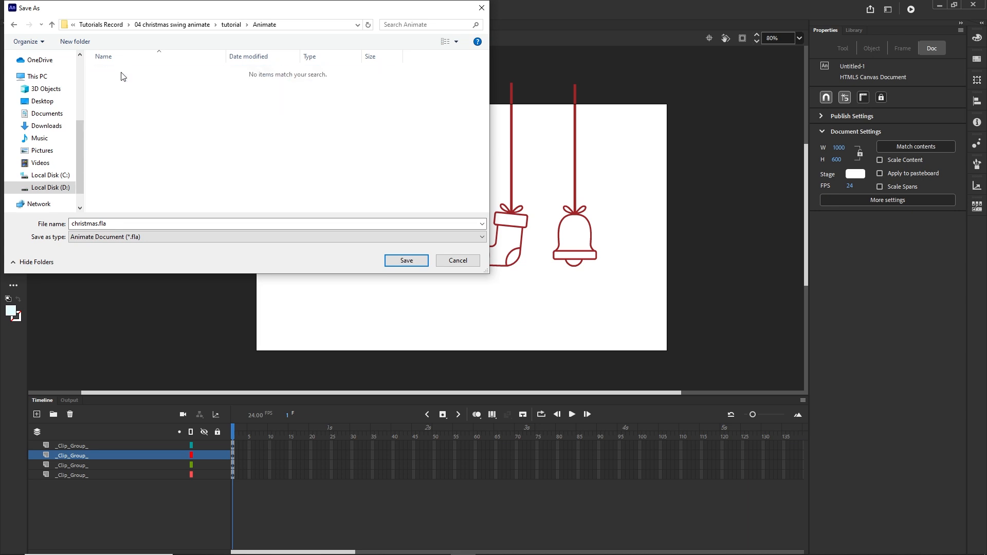
click(413, 264)
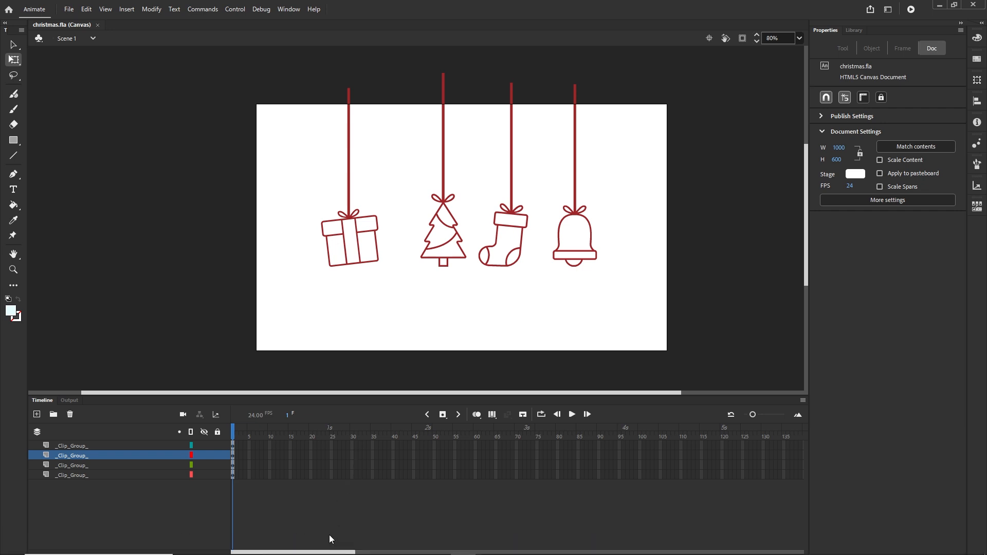
Extend all four ornament layers to frame 150 and return the playhead to frame 1
drag(332, 552, 416, 553)
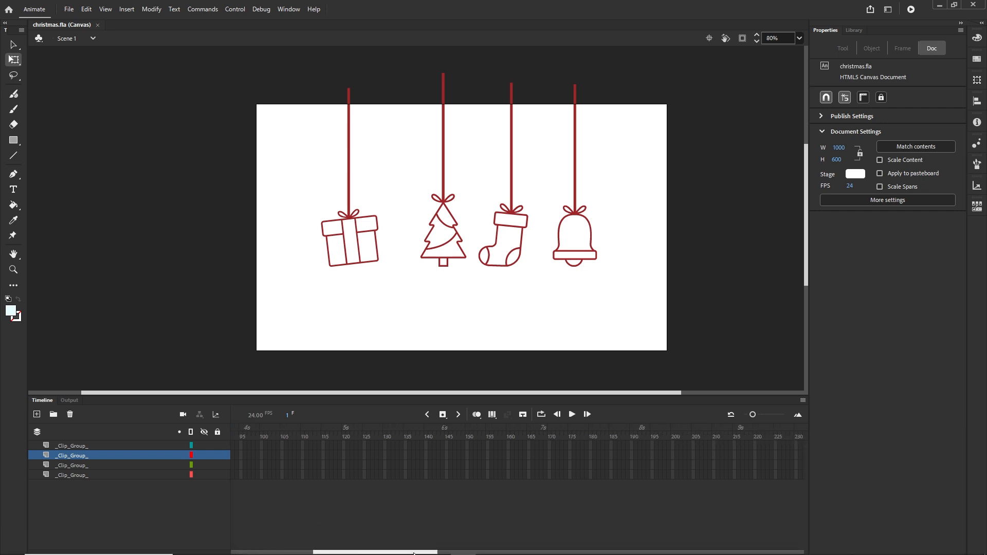
click(467, 475)
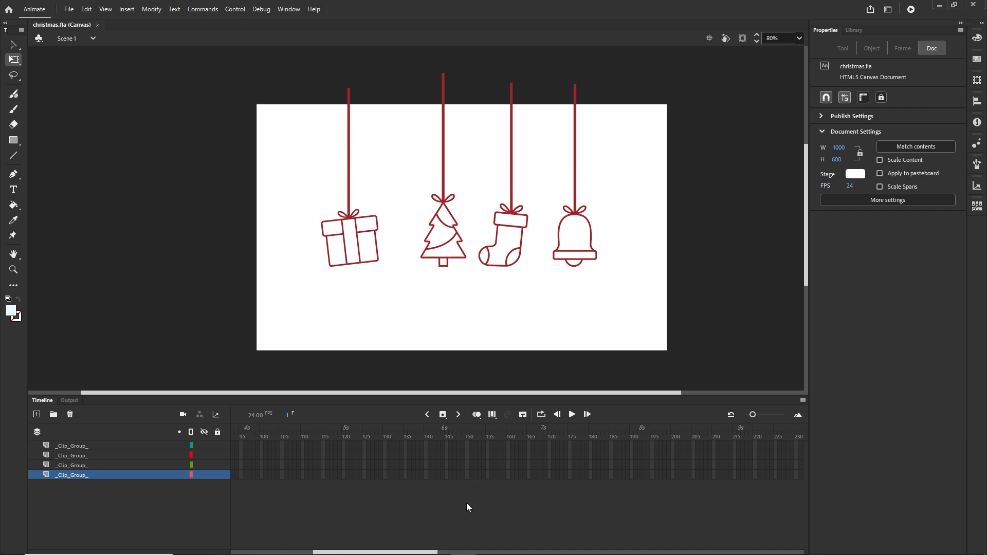
drag(467, 476, 468, 451)
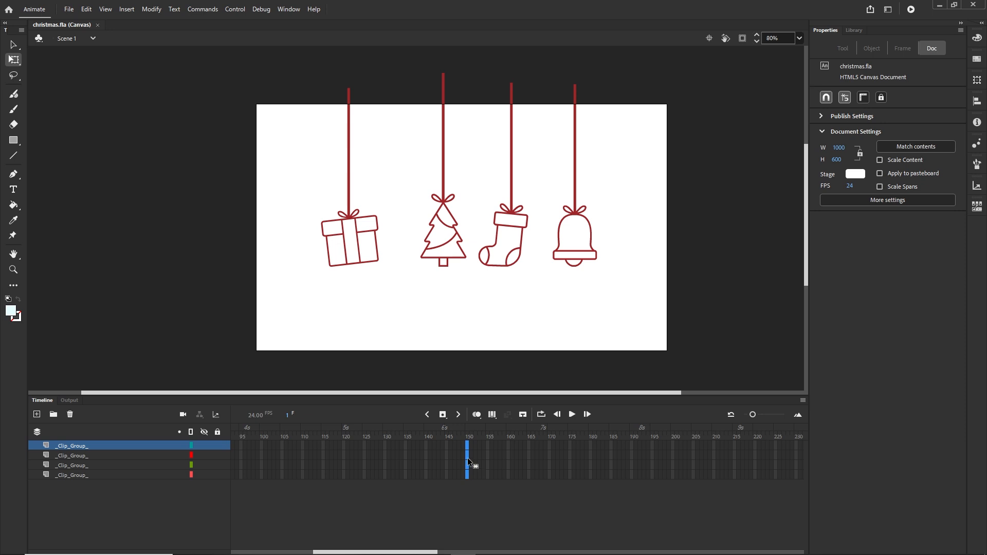
right_click(468, 458)
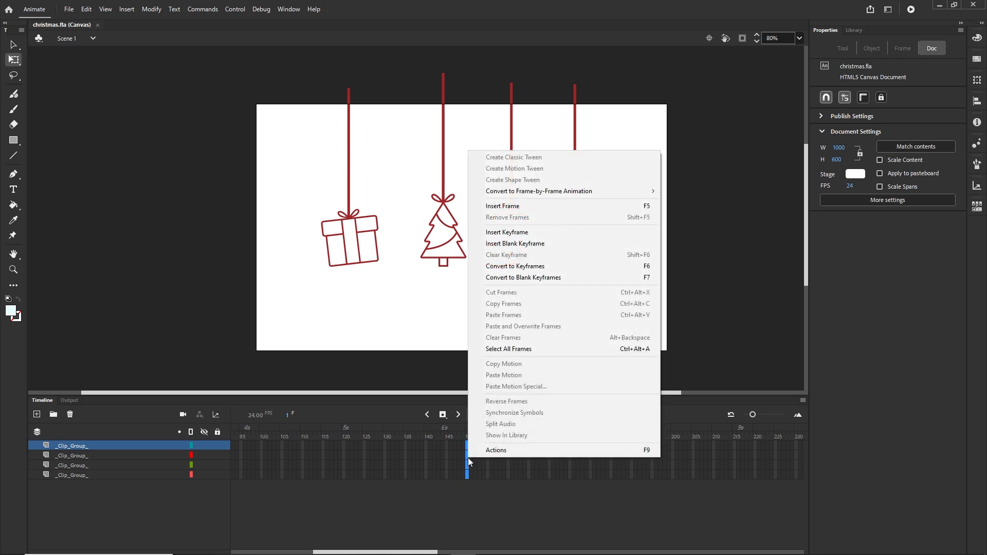
click(554, 206)
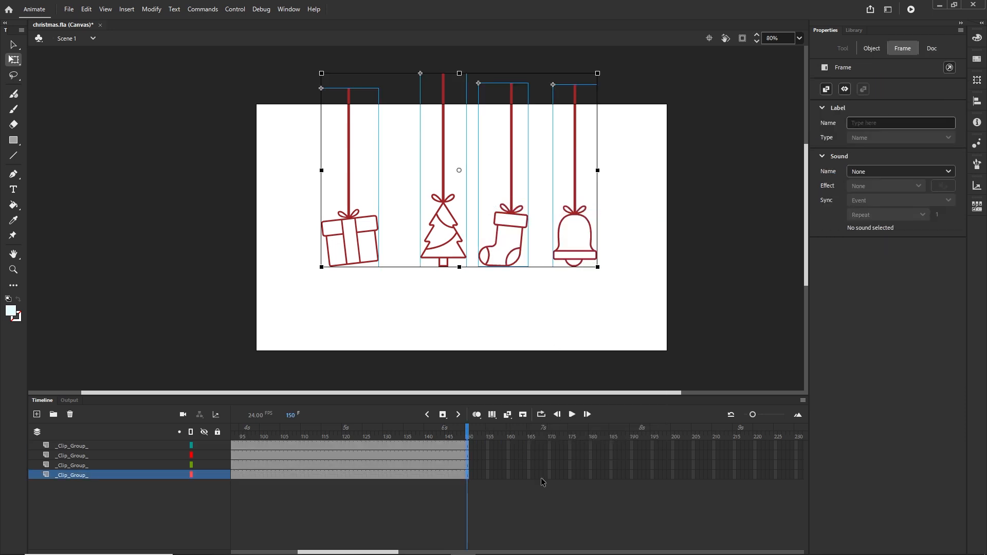
click(472, 429)
drag(472, 429, 5, 471)
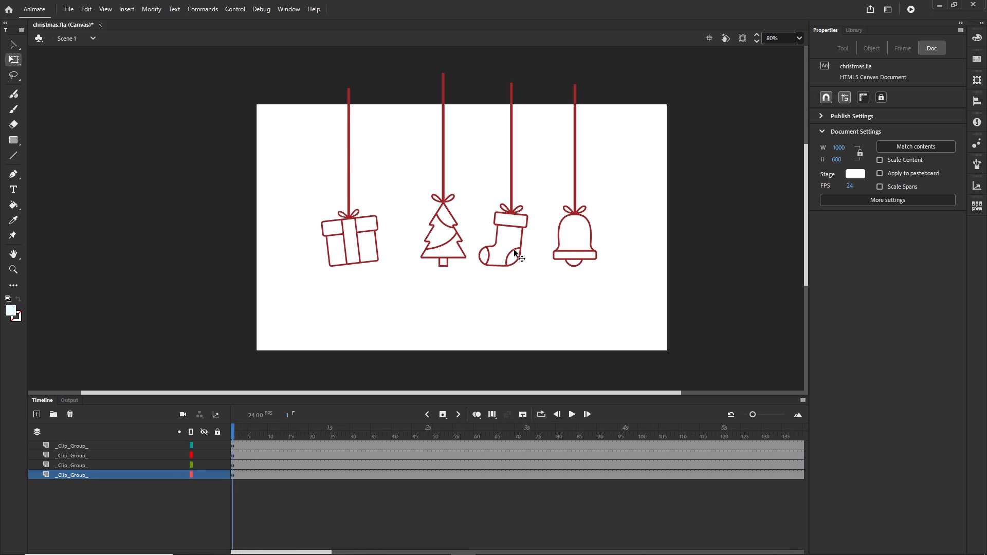
Preview the stage with outside content clipped, turn the clipping back off and leave nothing selected
click(511, 209)
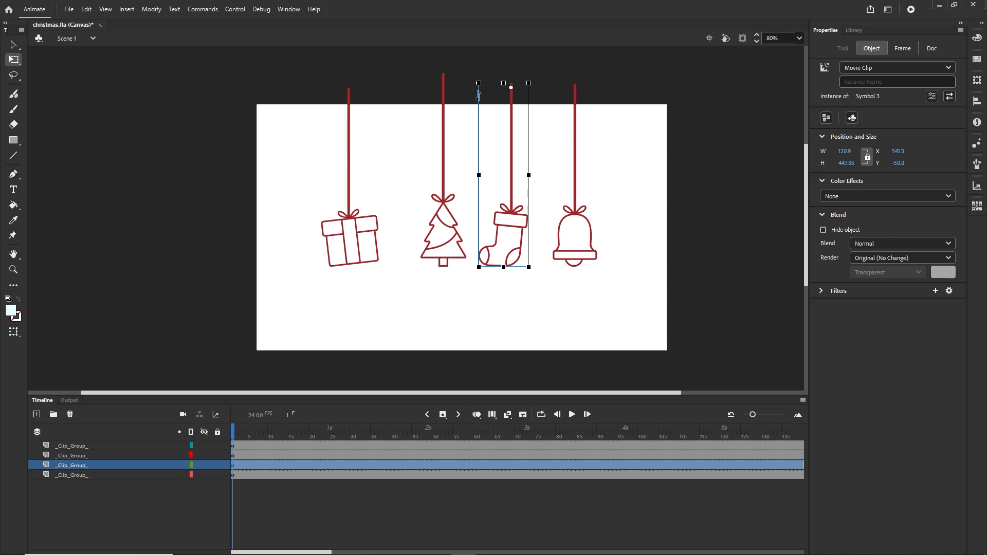
click(743, 38)
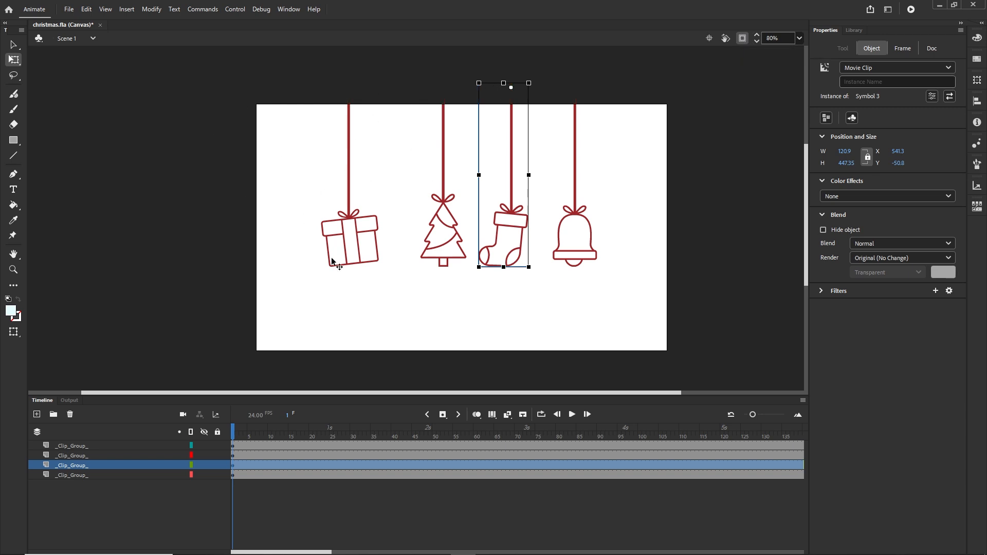
click(742, 39)
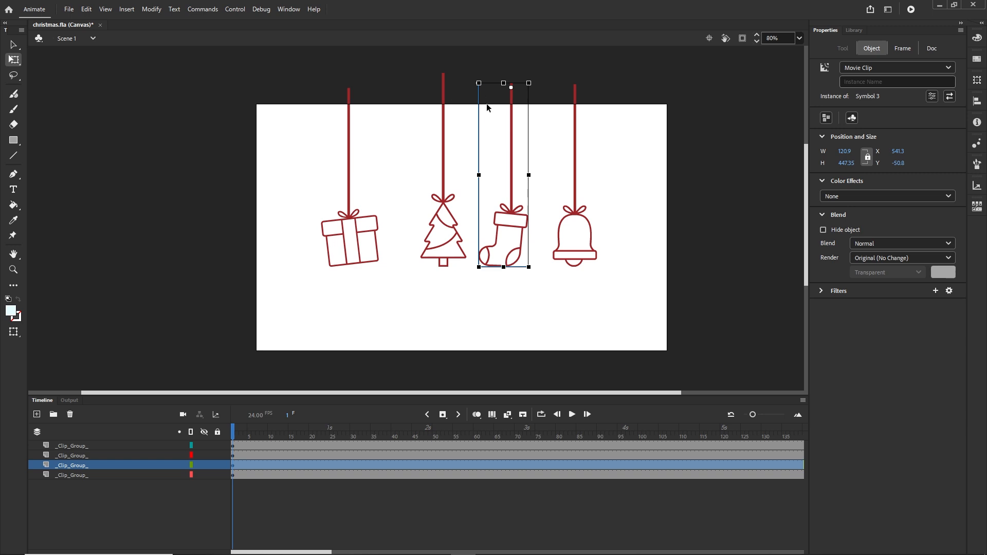
click(336, 513)
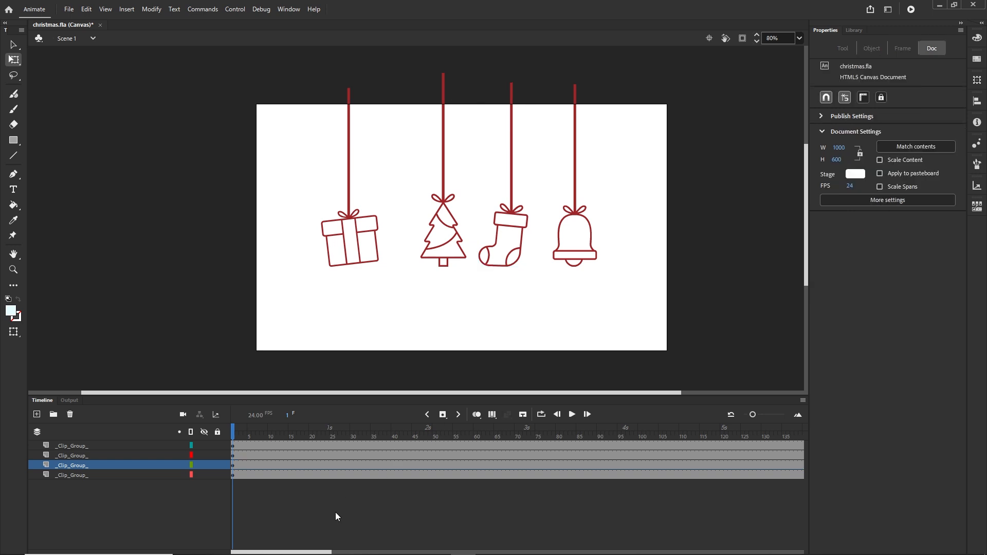
Rotate the stocking up to the left at frame 1, and up to the right on a new keyframe at frame 30
click(233, 465)
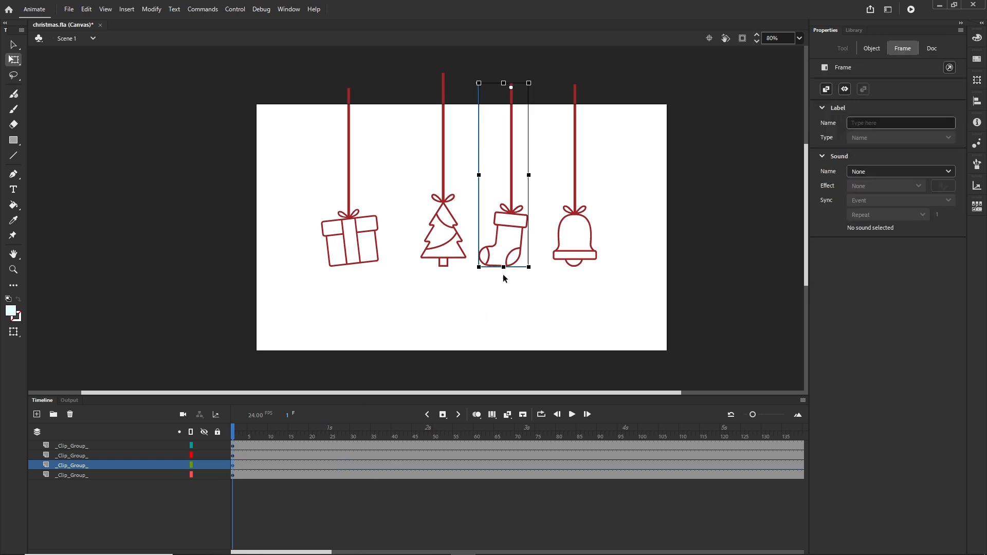
drag(532, 276, 353, 194)
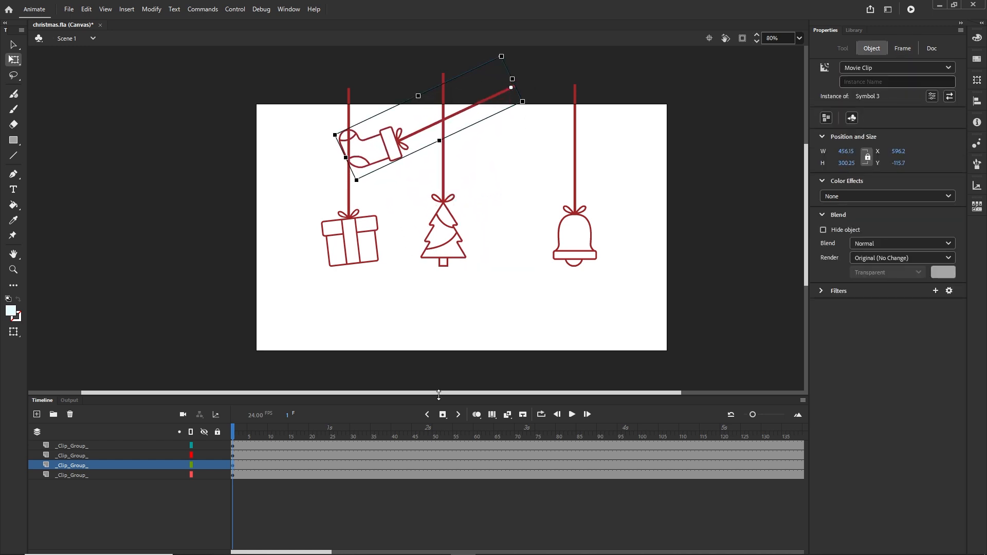
click(353, 464)
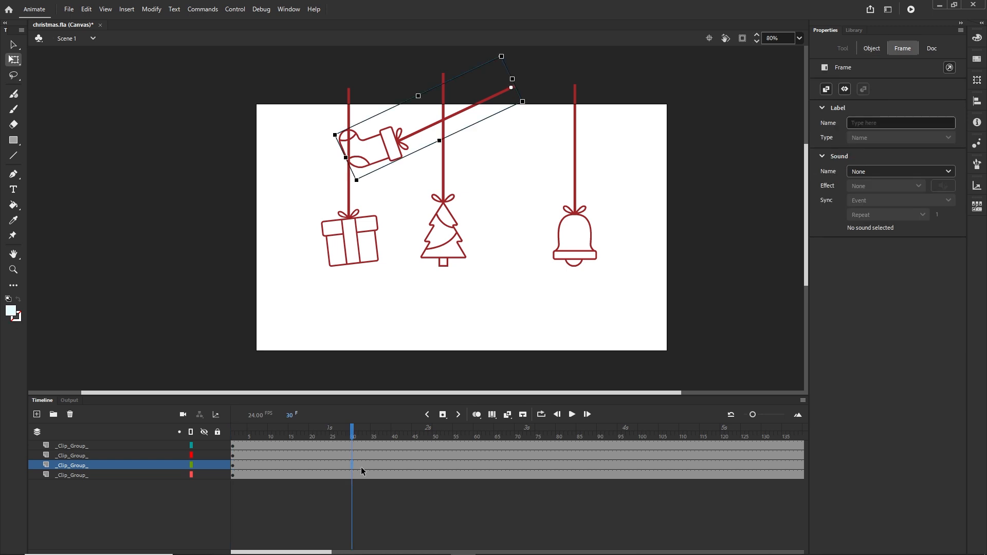
right_click(352, 467)
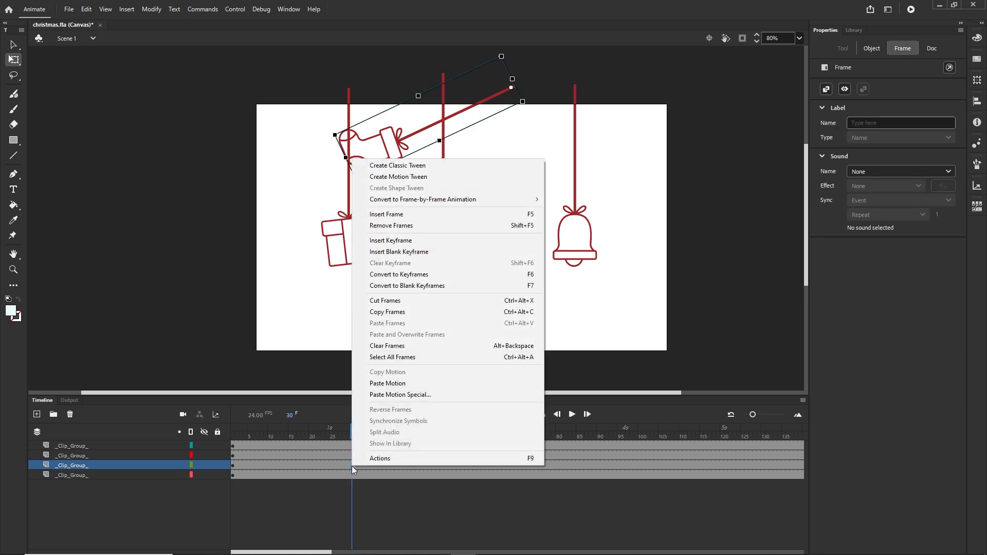
click(404, 242)
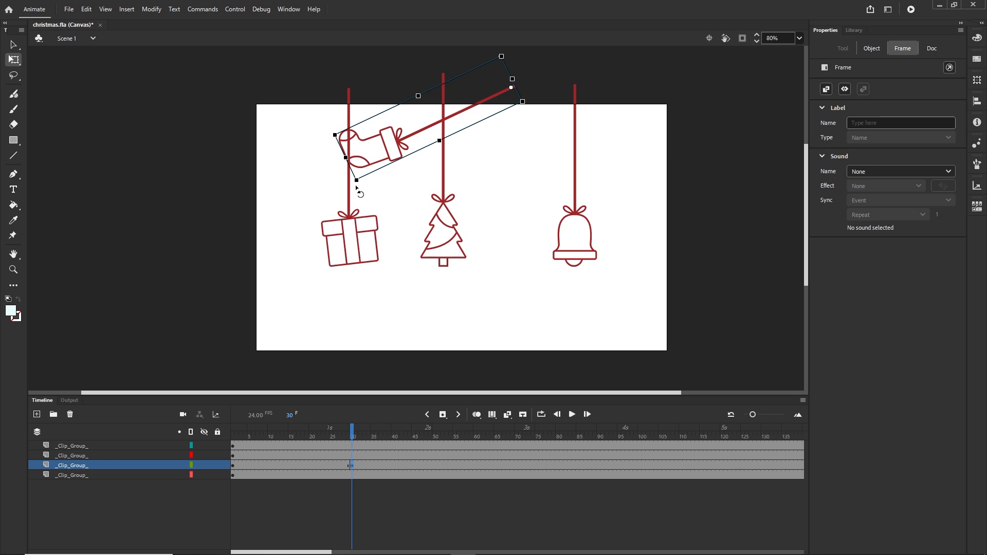
drag(363, 192, 624, 125)
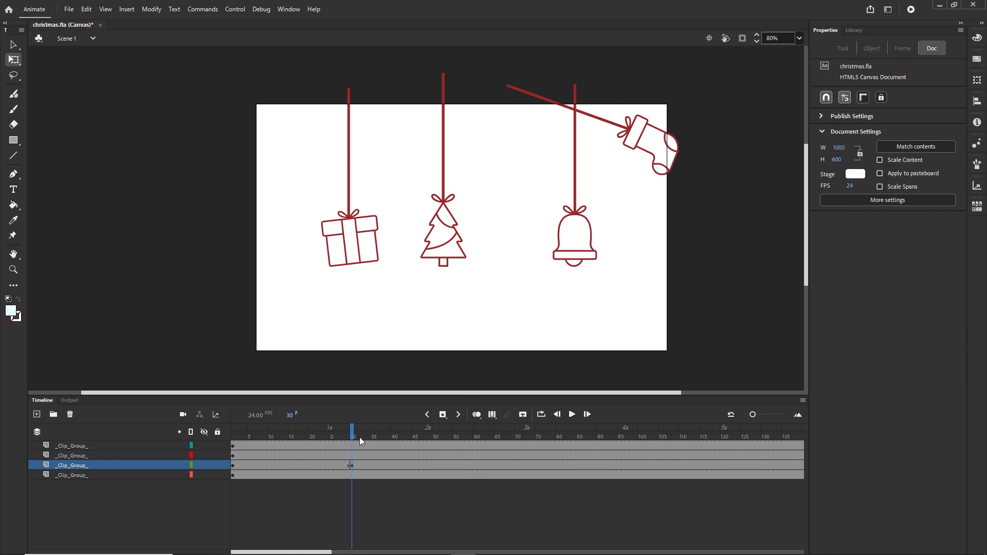
Copy the stocking layer's frame 1 keyframe and paste it at frame 60
drag(360, 437, 286, 435)
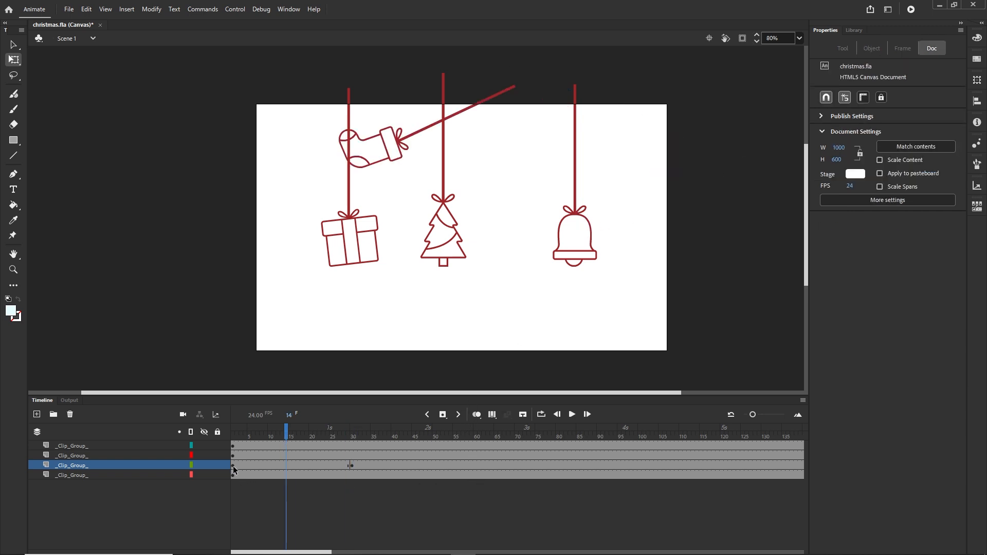
click(233, 466)
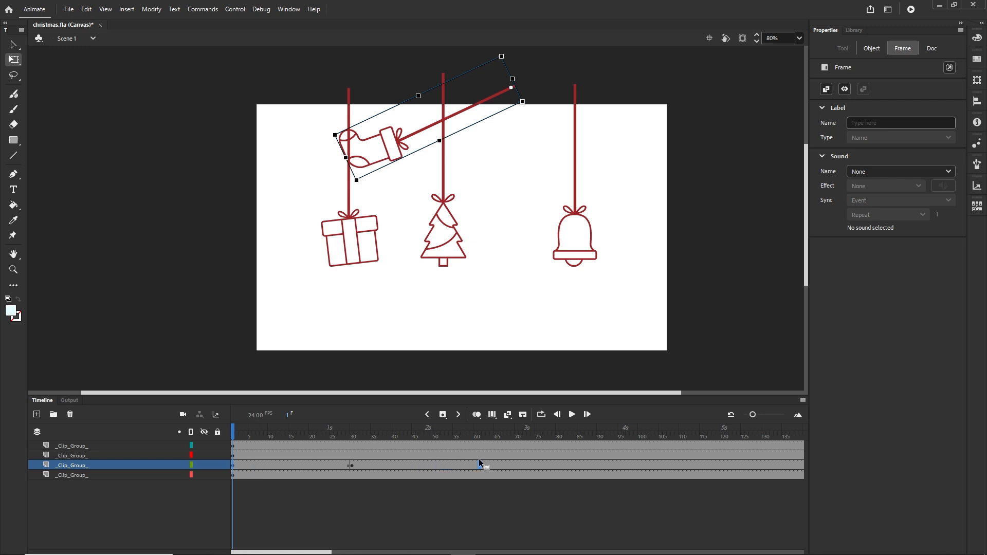
click(480, 459)
key(ctrl+z)
right_click(232, 465)
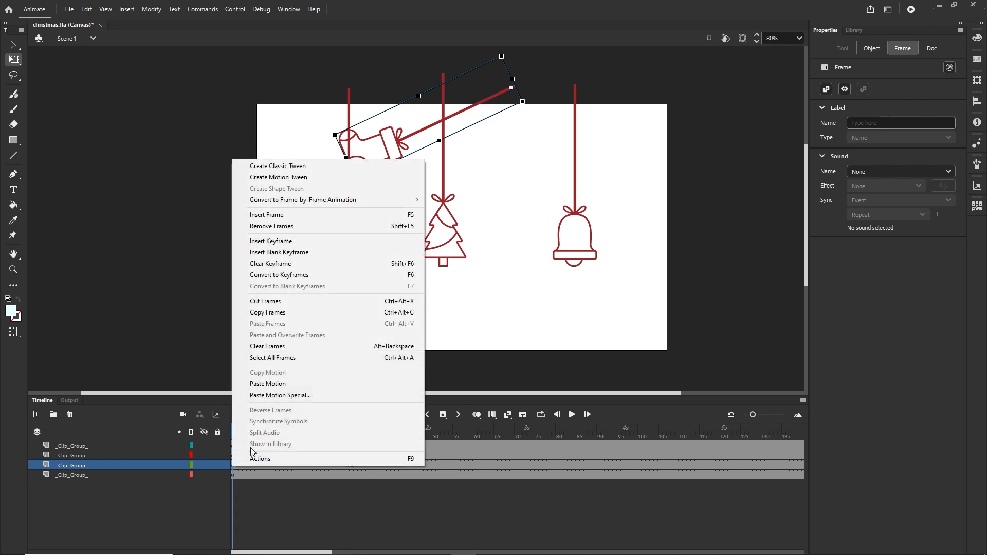
click(268, 312)
click(476, 466)
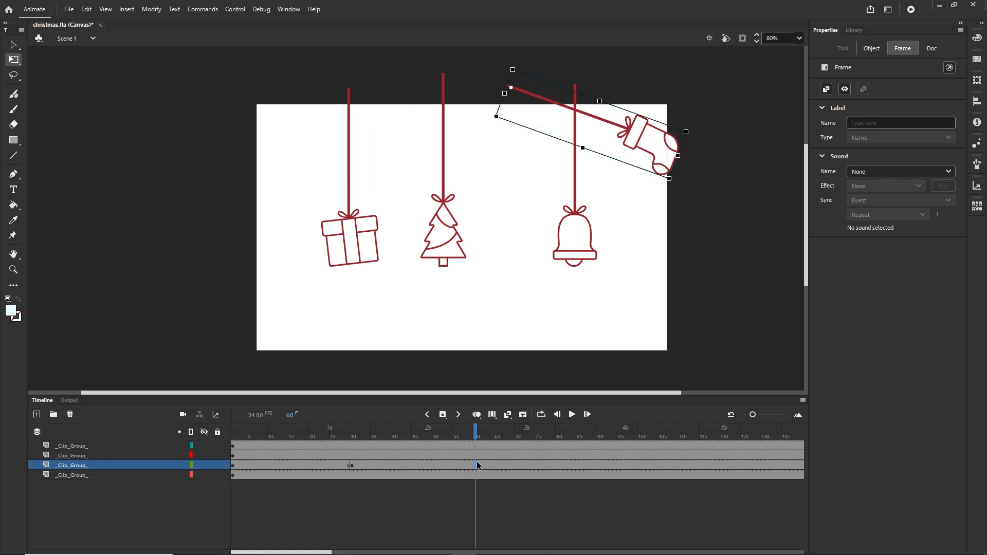
right_click(476, 466)
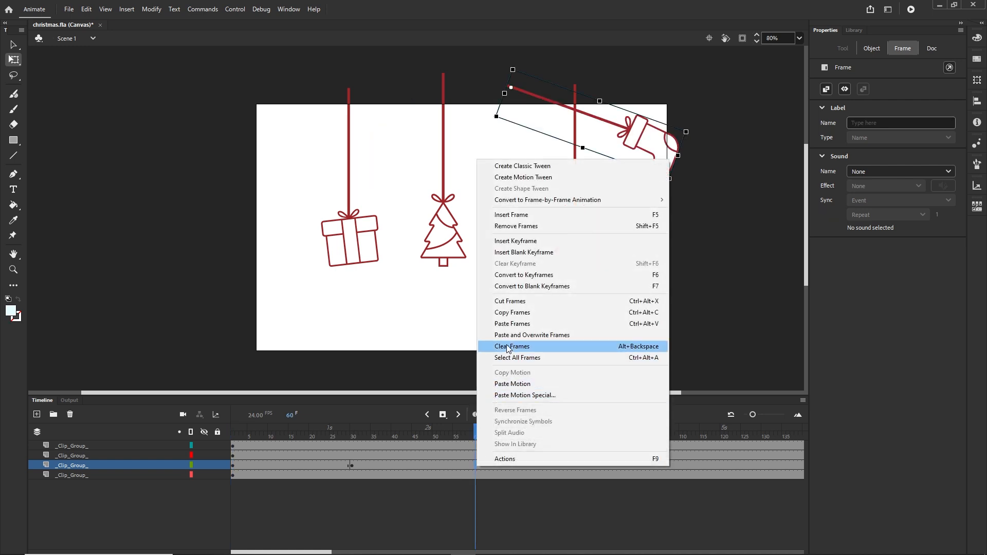
click(513, 324)
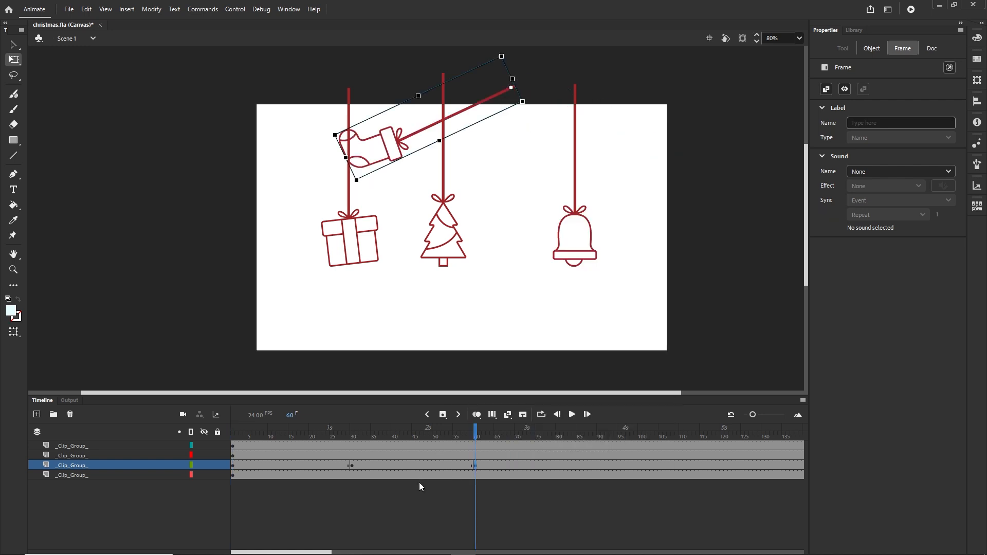
Create classic tweens on the stocking layer for the two spans on either side of the frame 30 keyframe
click(374, 465)
shift+click(323, 466)
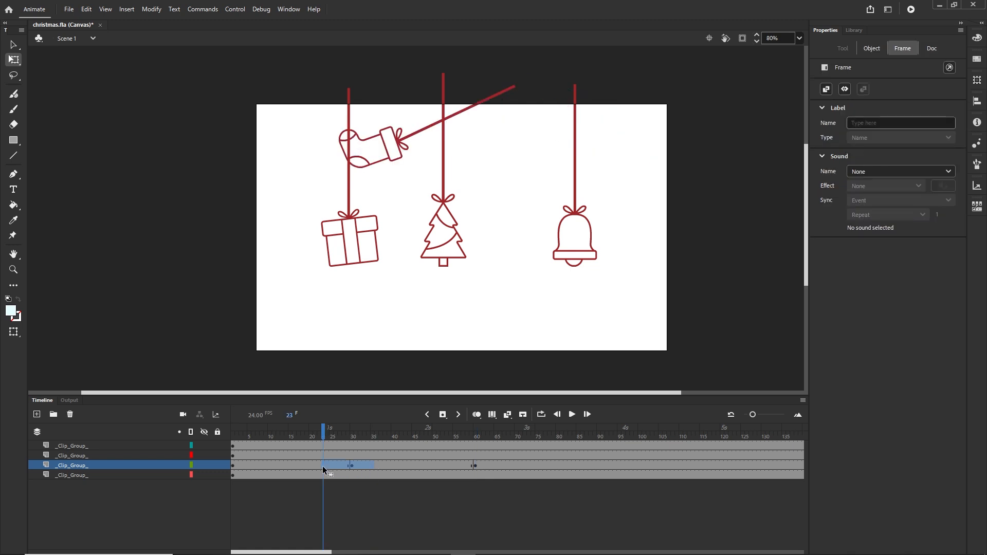
click(459, 465)
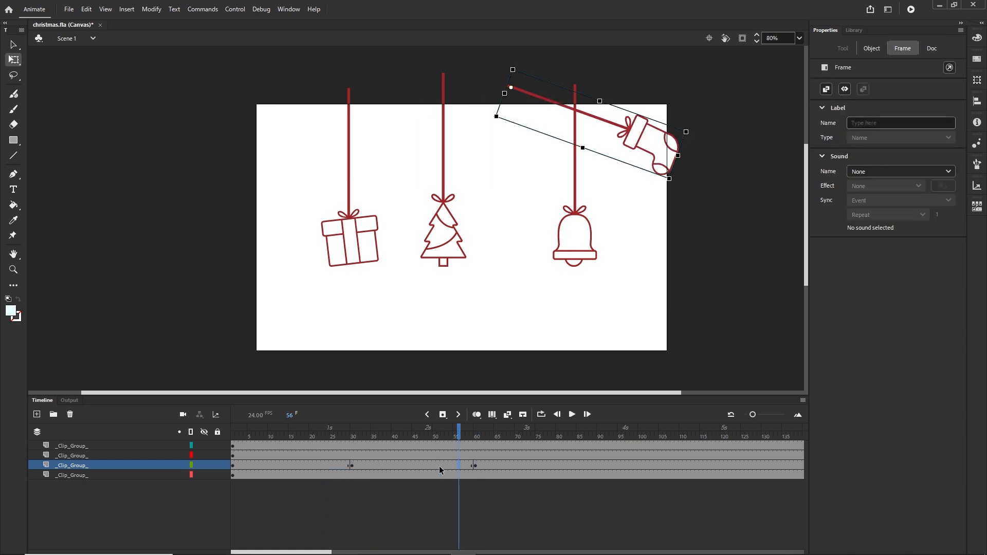
click(248, 467)
drag(248, 467, 393, 472)
click(369, 466)
shift+click(333, 466)
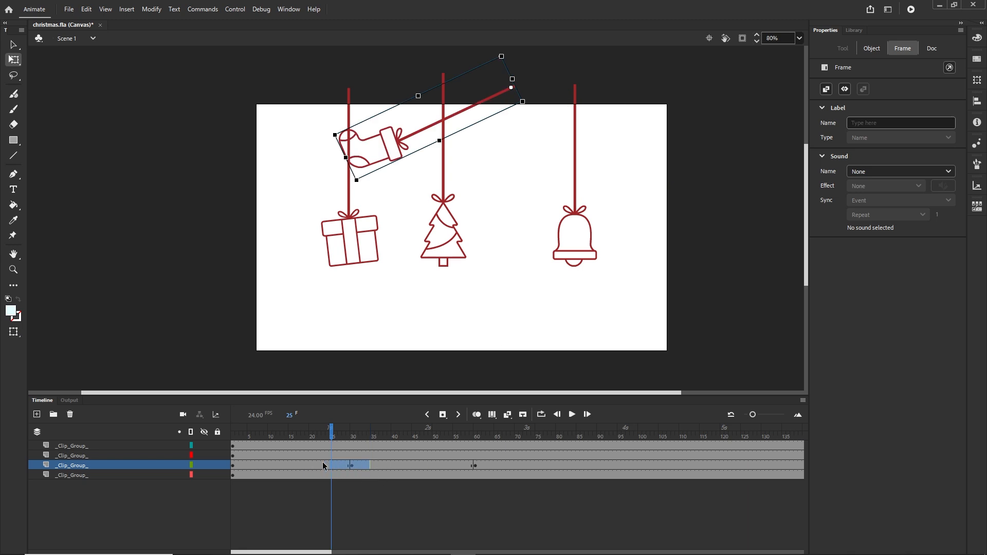
right_click(363, 465)
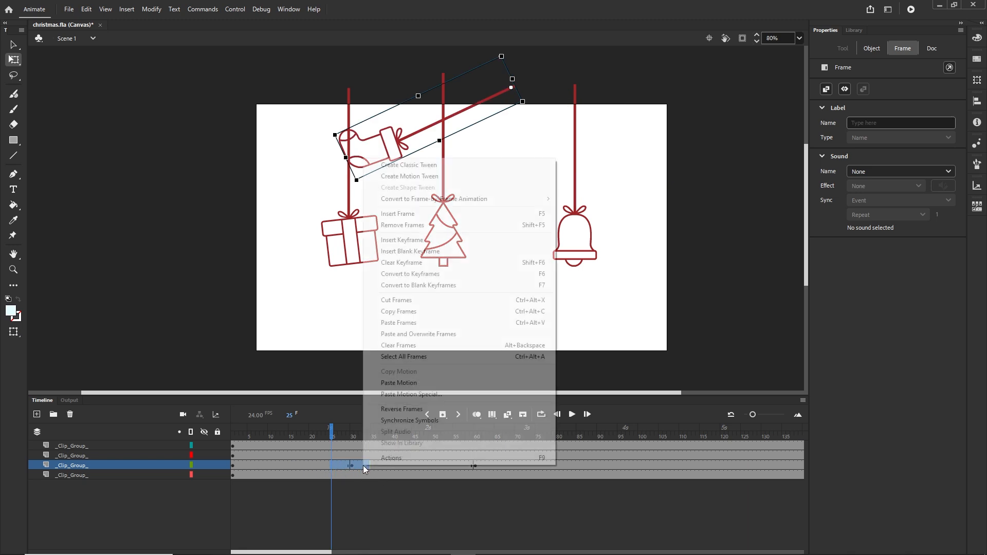
click(414, 165)
Scrub through the stocking's swing in the timeline and test the animation in the browser
click(402, 495)
drag(322, 431, 446, 418)
key(ctrl+Return)
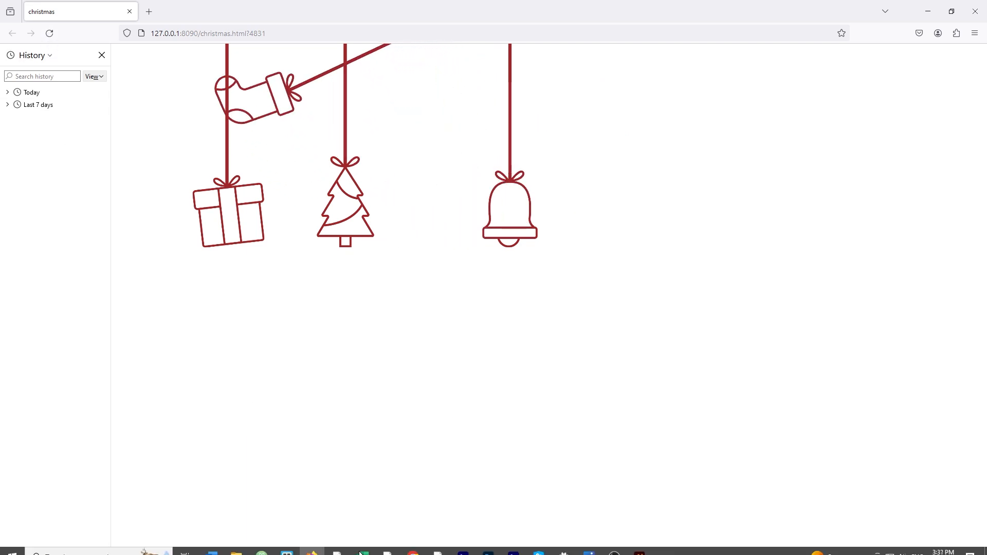
Try duplicating the stocking layer's frames 1 to 60 onward from frame 60, and test the animation in the browser
click(438, 546)
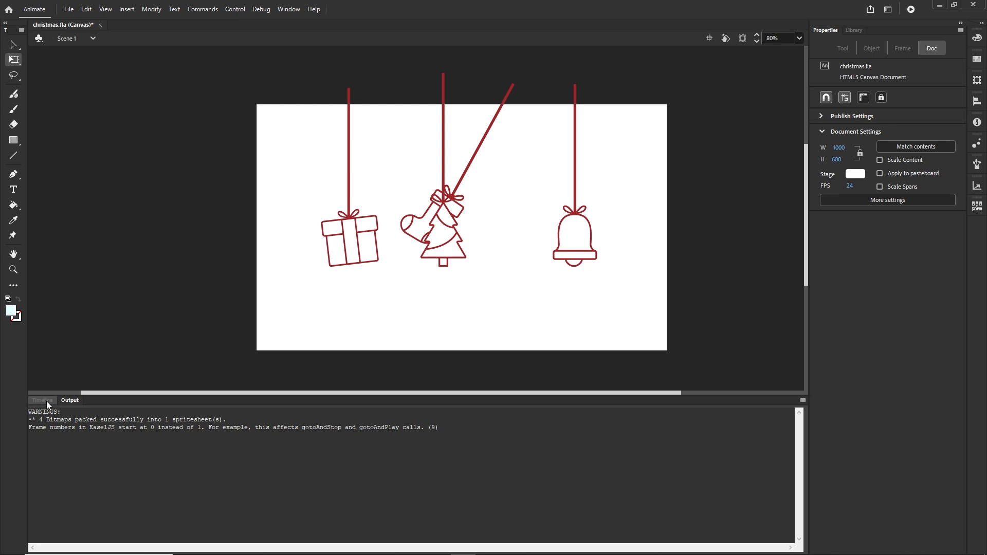
click(45, 401)
click(476, 466)
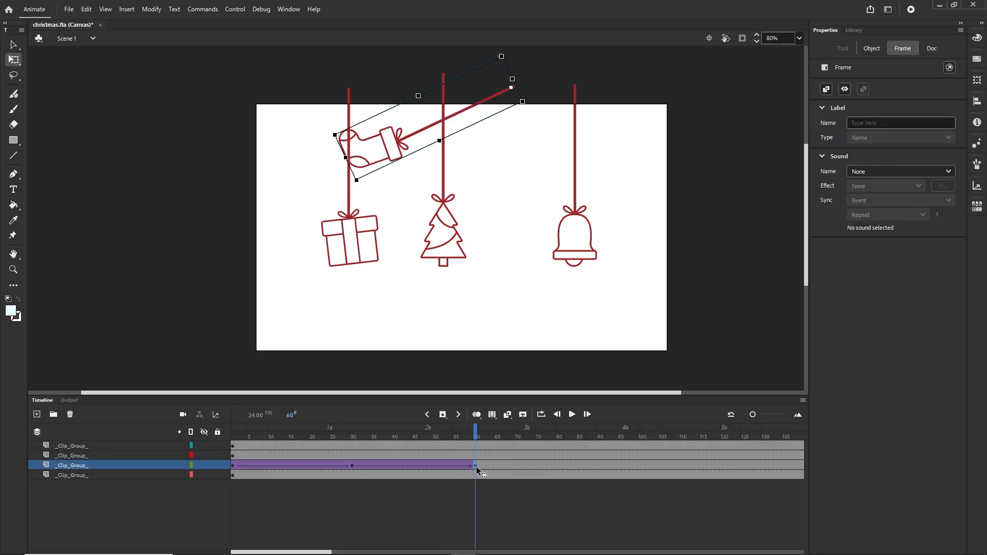
click(235, 466)
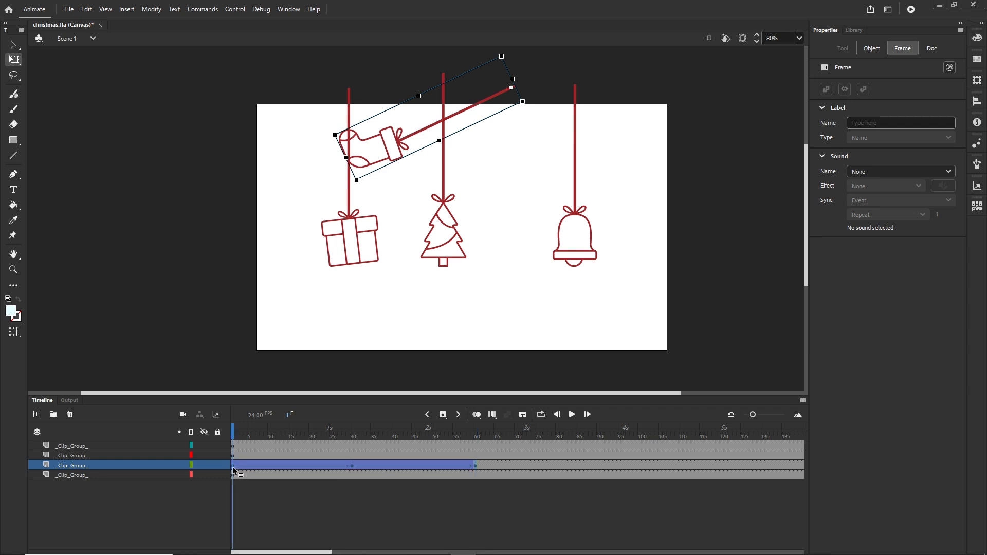
drag(232, 466, 530, 457)
key(ctrl+Return)
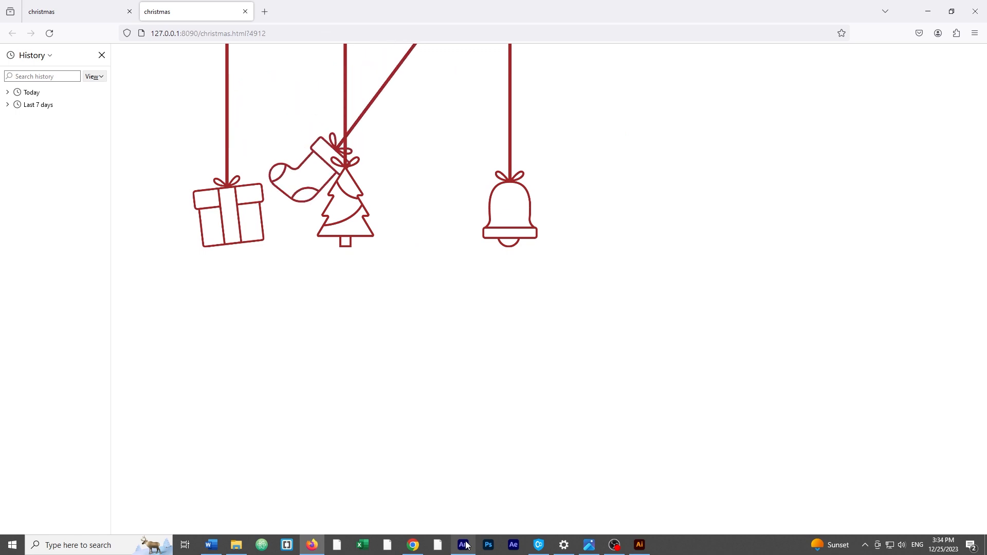
Return to Animate, undo the duplication of the stocking's tween frames, and clear the frame selection
click(466, 545)
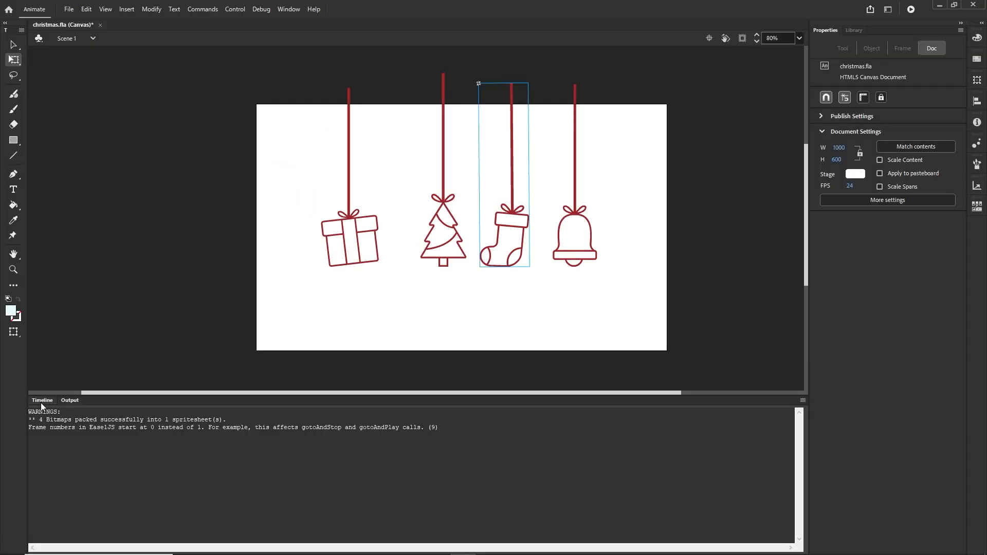
click(41, 403)
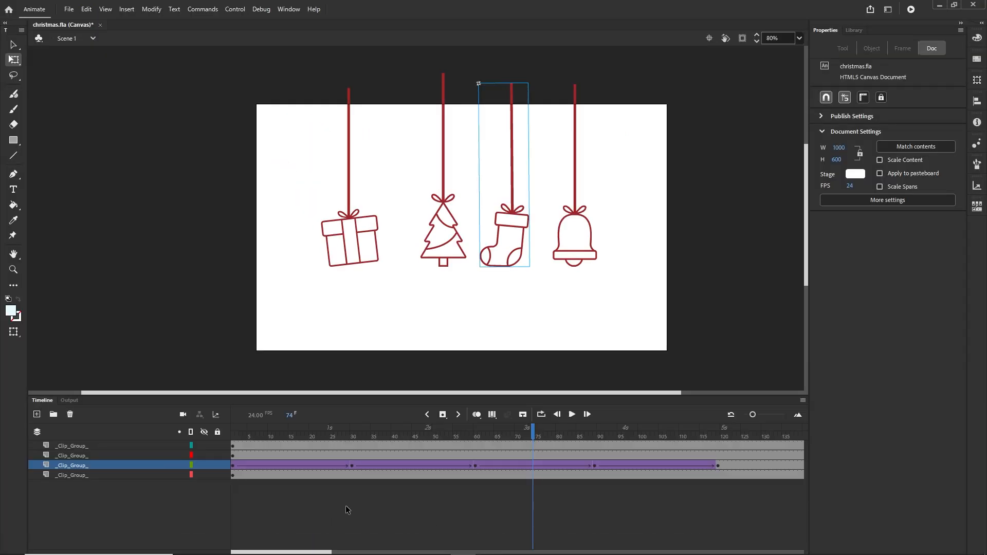
key(ctrl+z)
key(ctrl+z)
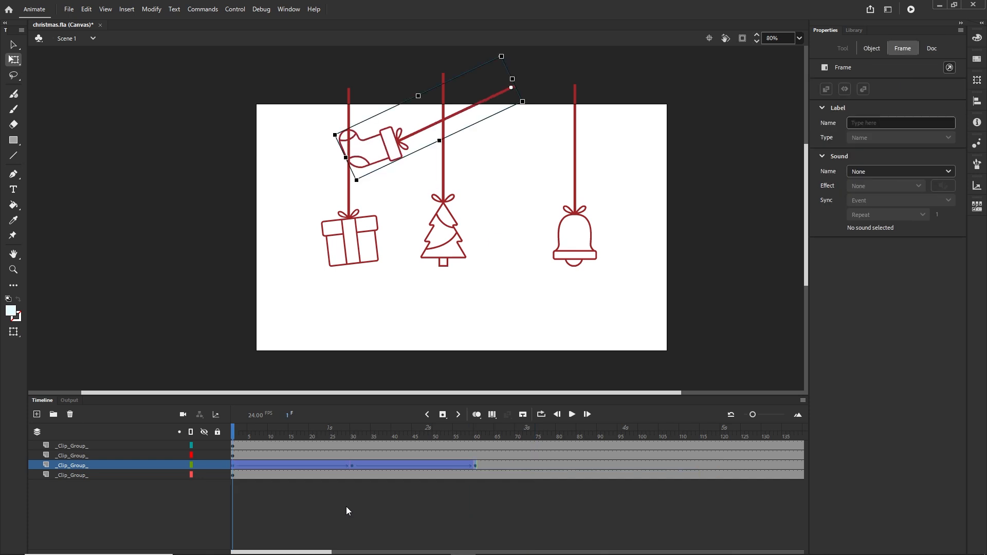
click(568, 512)
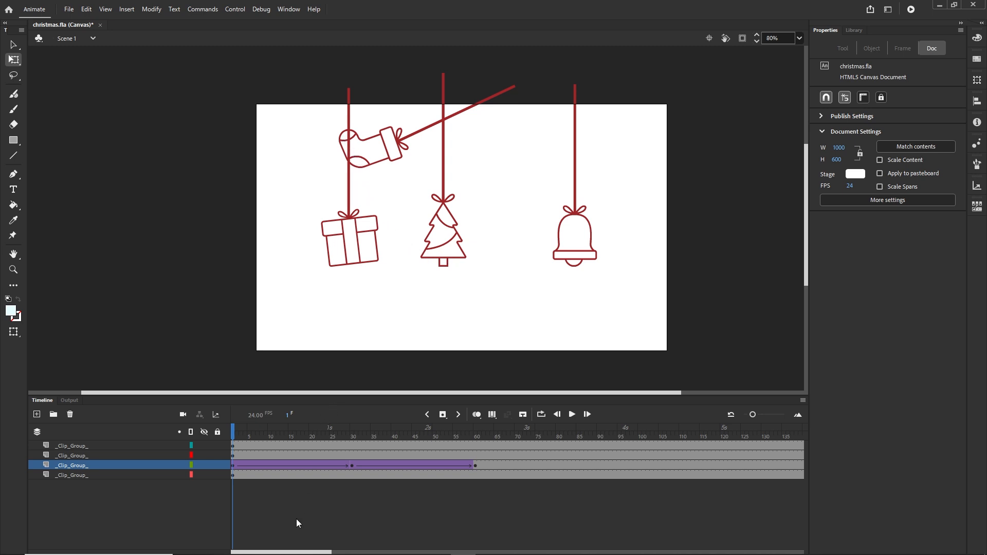
Preview the Cubic and Quart ease-in-out curves, and apply Quad Ease In Out to the stocking's tween starting at frame 1
click(234, 466)
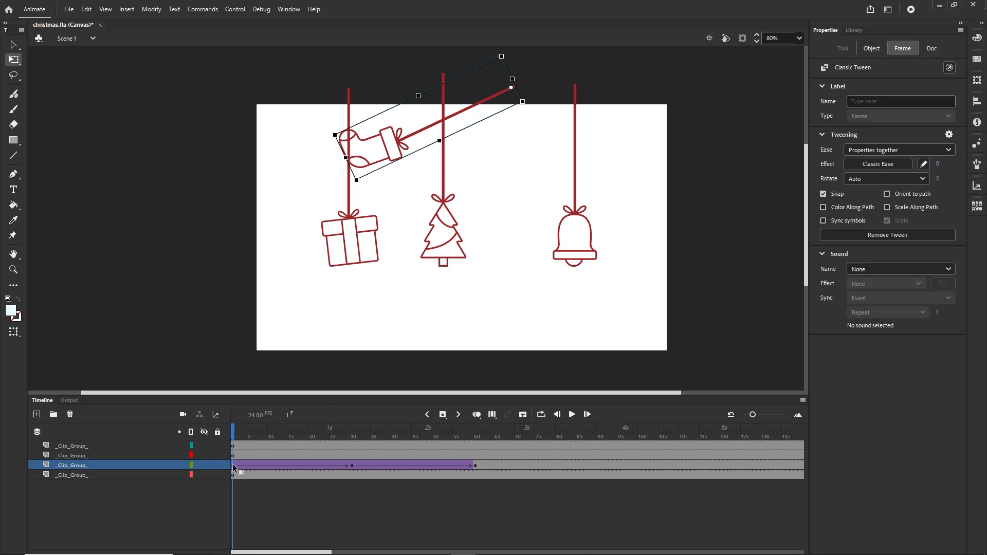
click(873, 165)
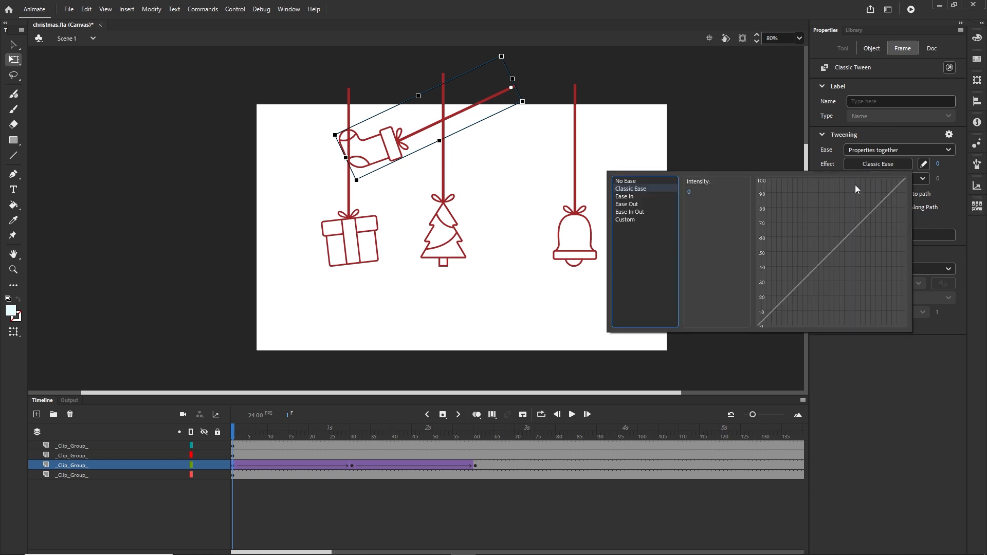
click(629, 212)
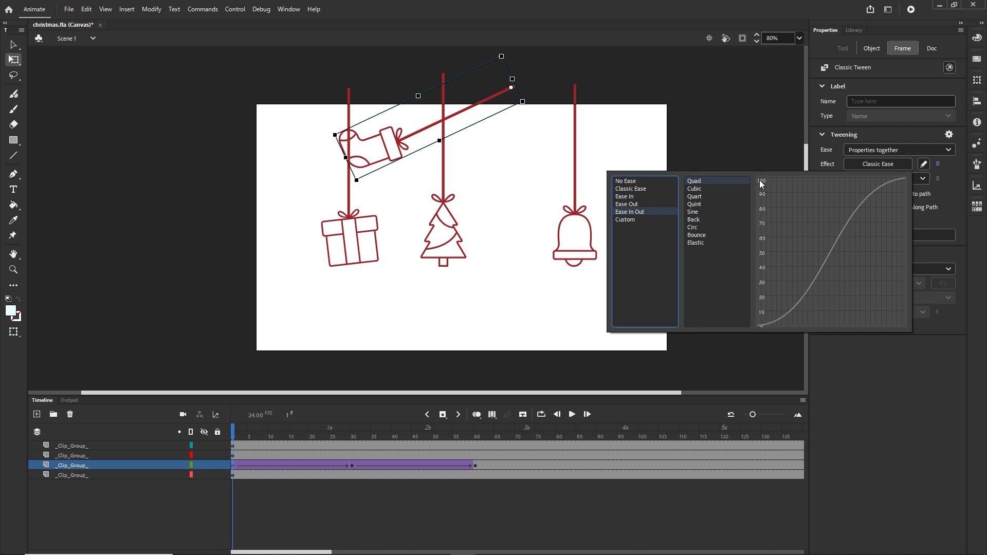
click(700, 189)
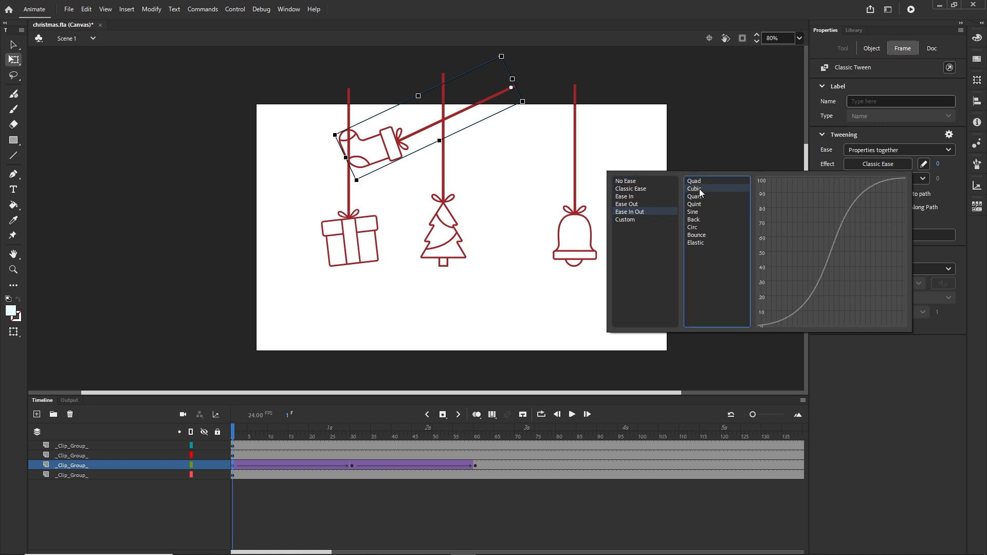
click(699, 198)
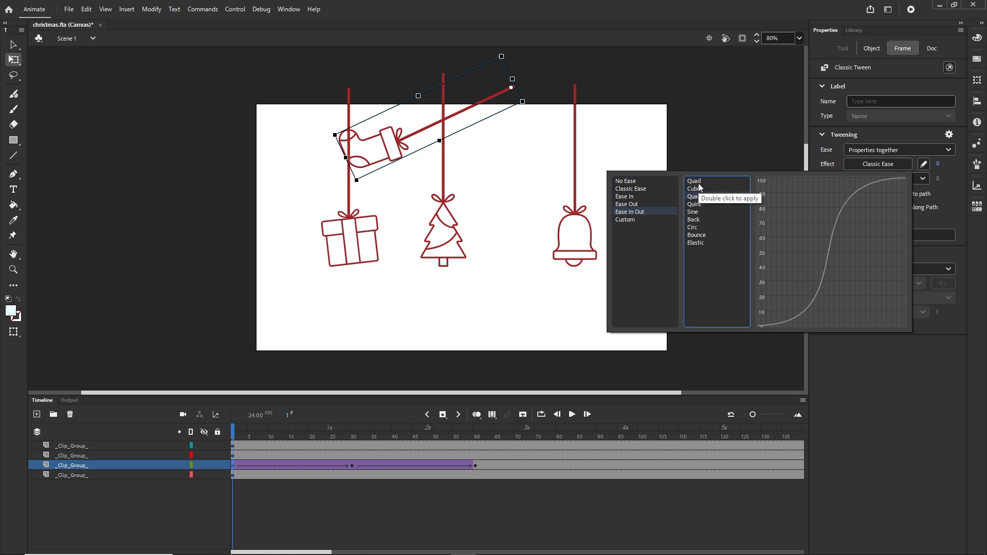
click(695, 183)
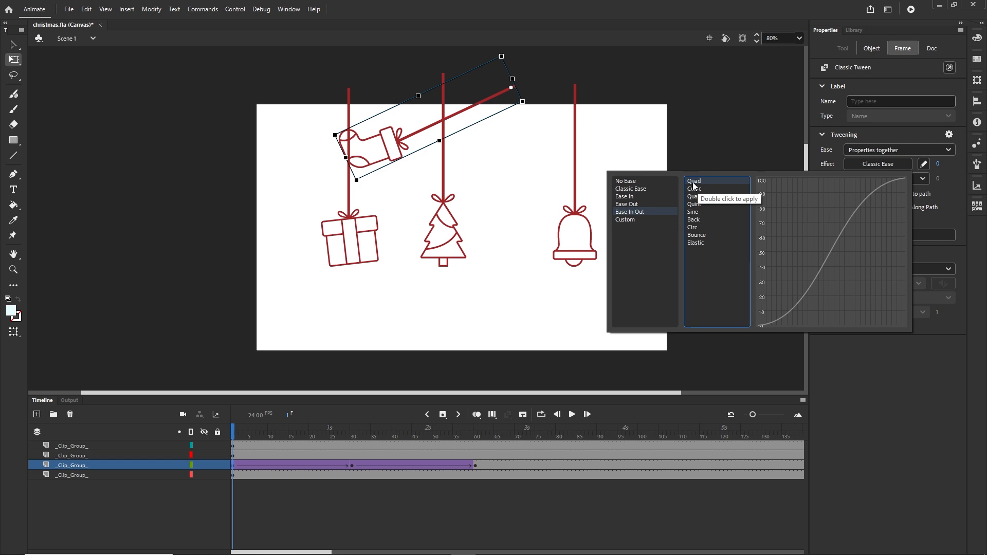
double_click(694, 183)
click(405, 504)
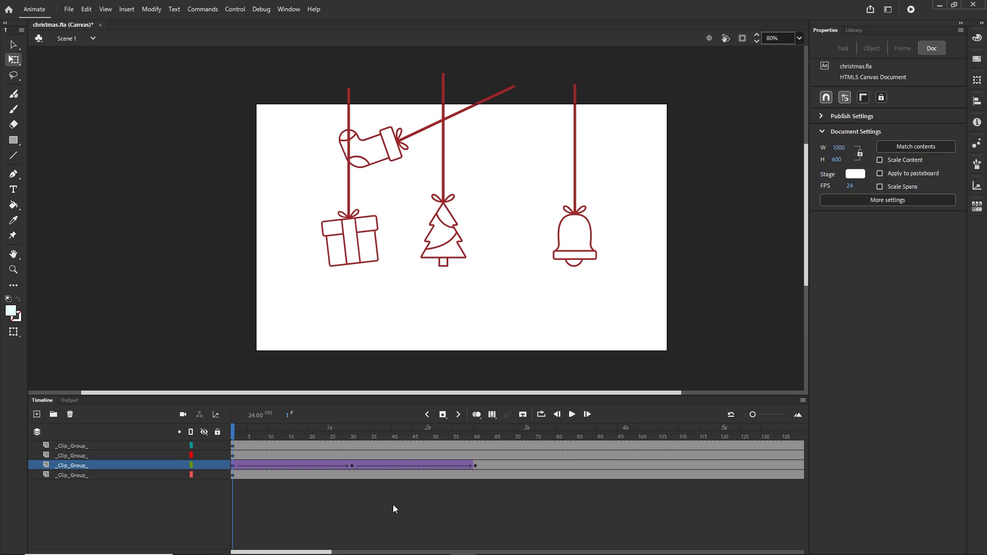
Apply the Quad Ease In Out effect to the stocking's second tween, starting at frame 30
click(352, 466)
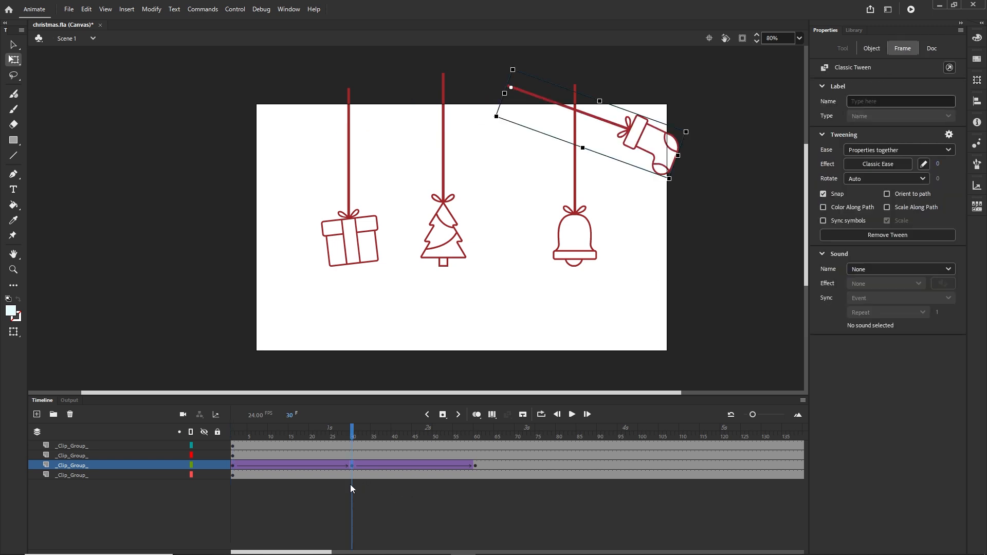
click(886, 166)
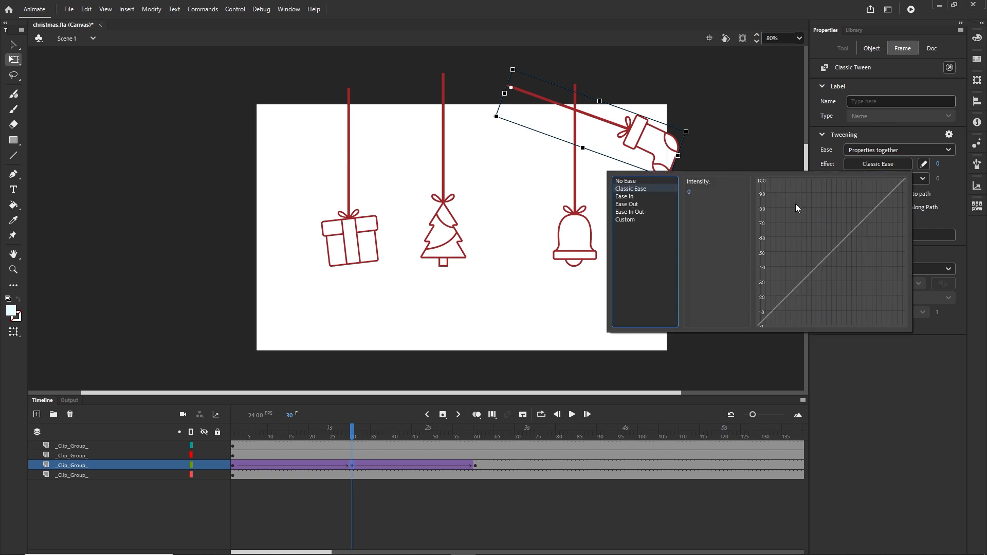
click(628, 212)
double_click(696, 181)
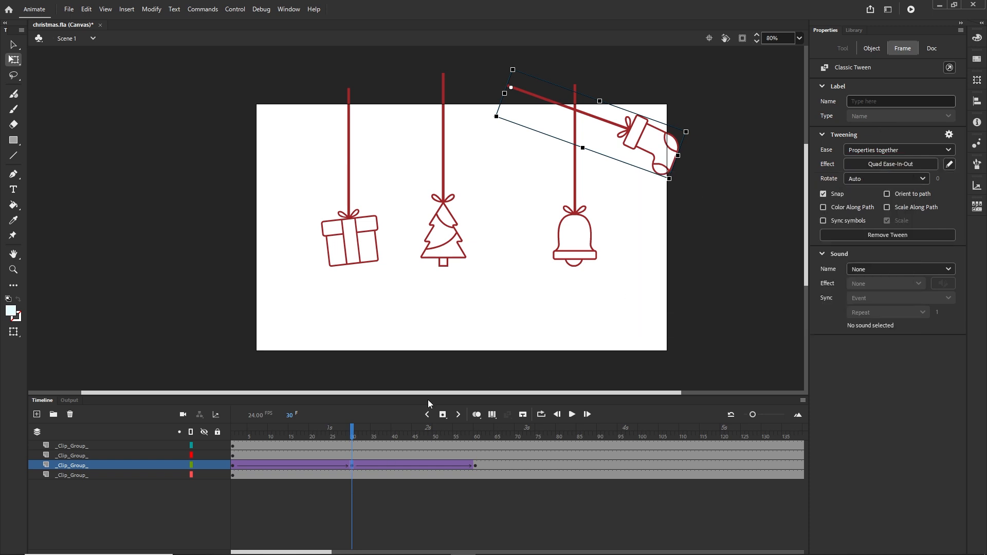
Rewind to frame 1, test the eased stocking swing in the browser, and return to Animate's timeline
drag(359, 437, 224, 436)
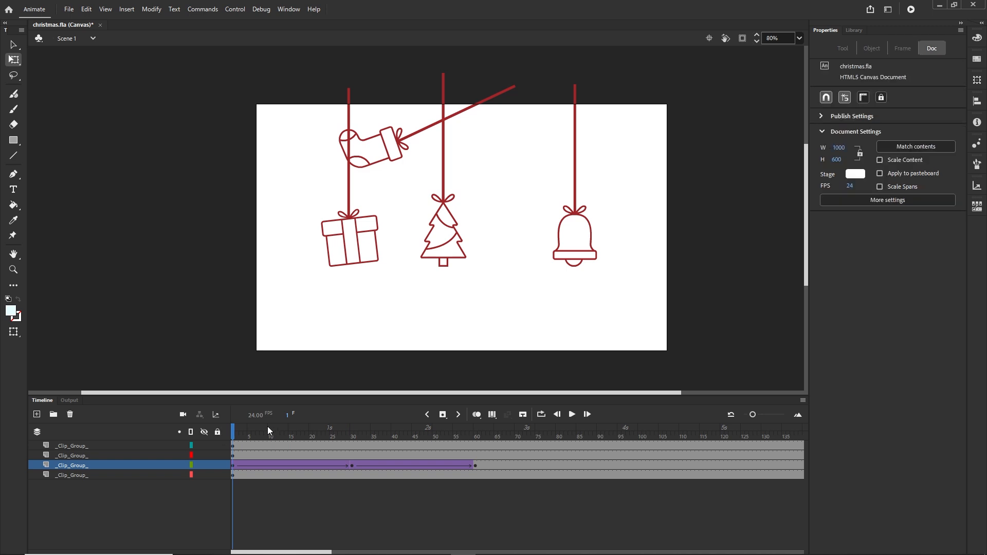
key(ctrl+Return)
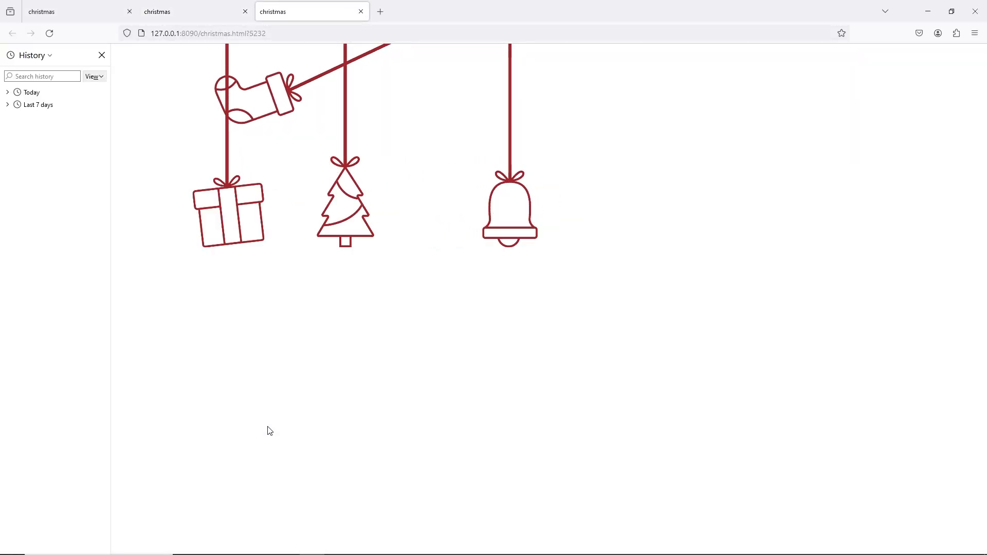
click(463, 547)
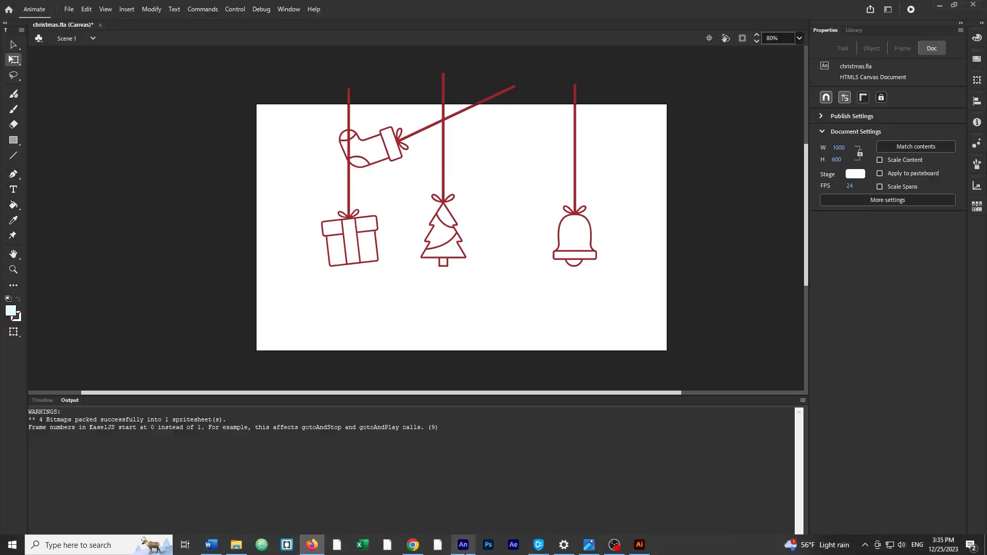
click(44, 400)
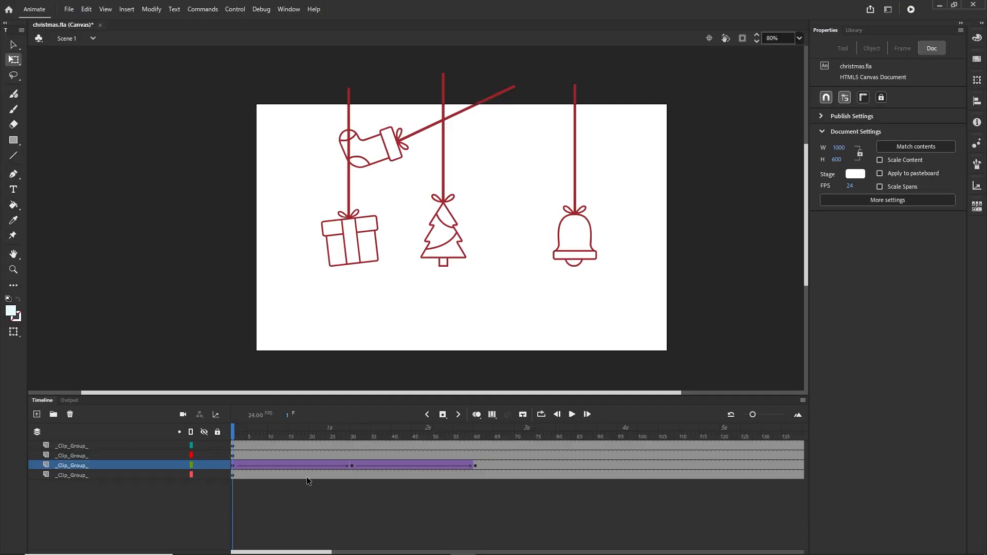
Try stretching the start and end handles of the first stocking tween's curve in the Custom Ease editor
click(233, 466)
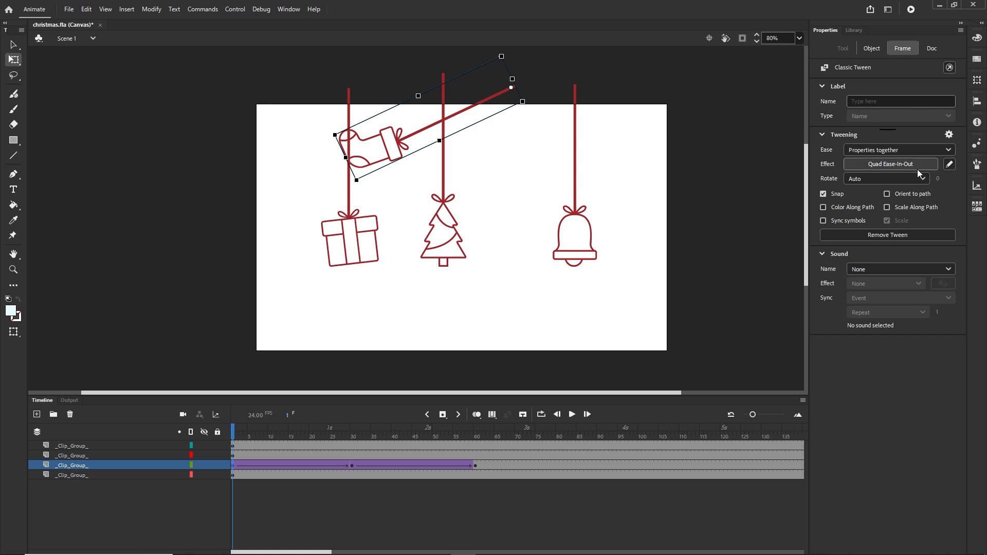
click(950, 164)
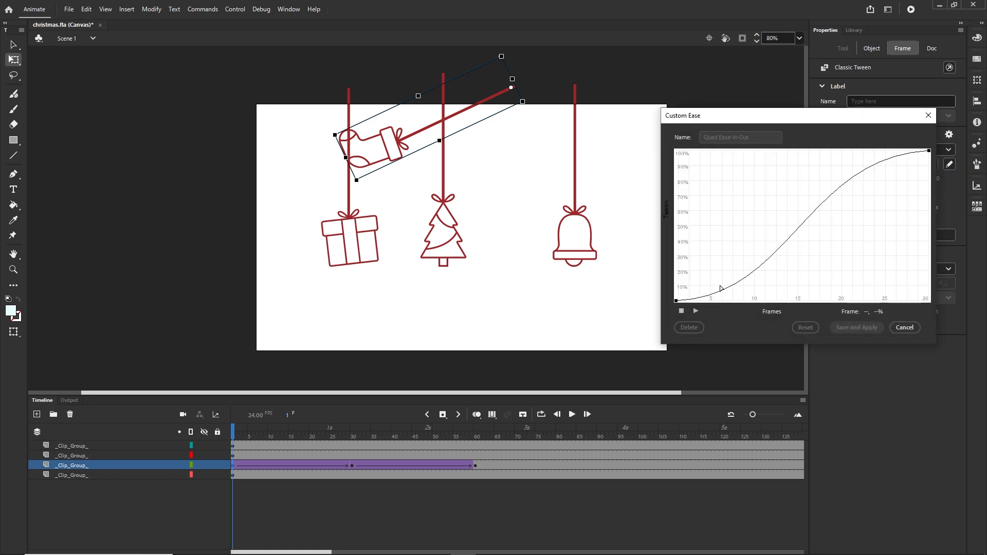
click(677, 301)
drag(680, 302, 817, 300)
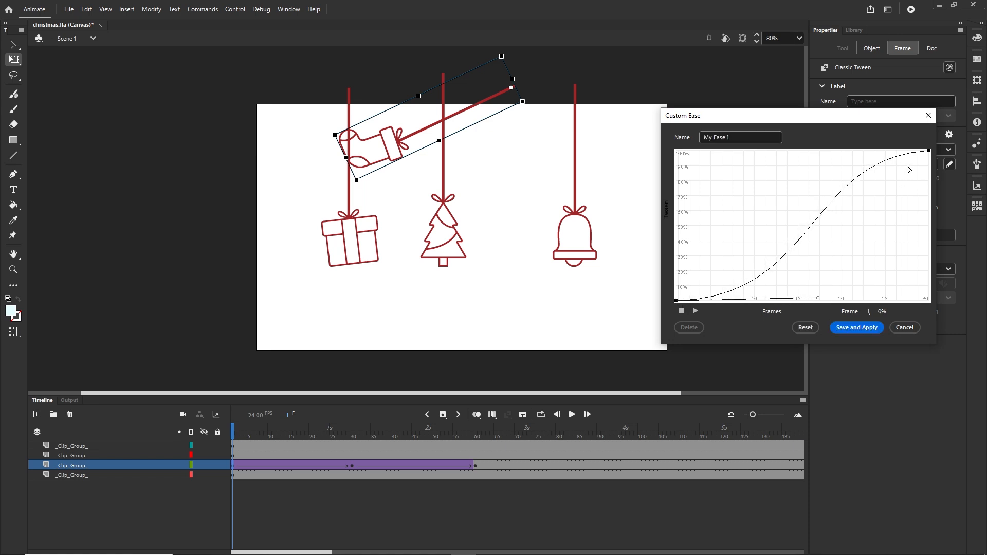
click(930, 151)
drag(808, 160, 797, 156)
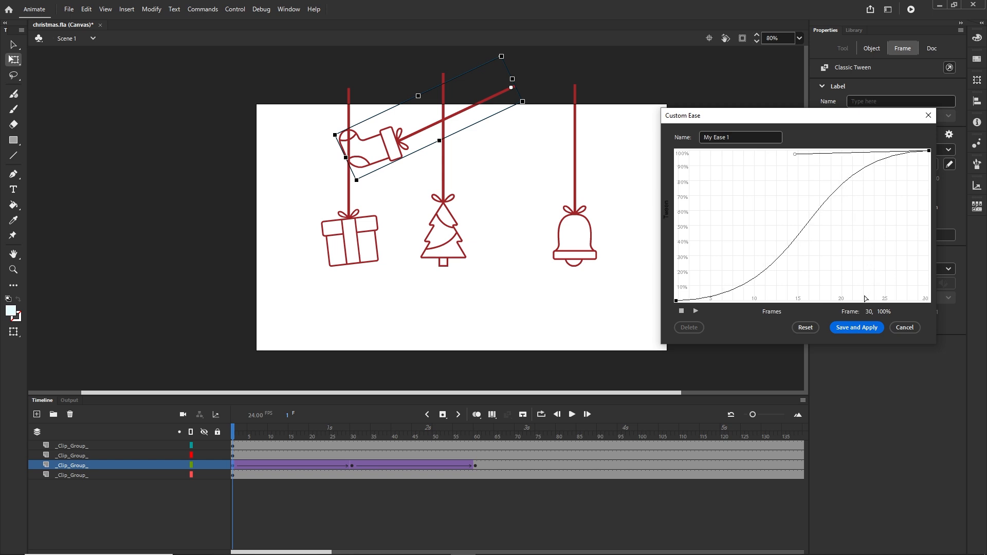
click(905, 328)
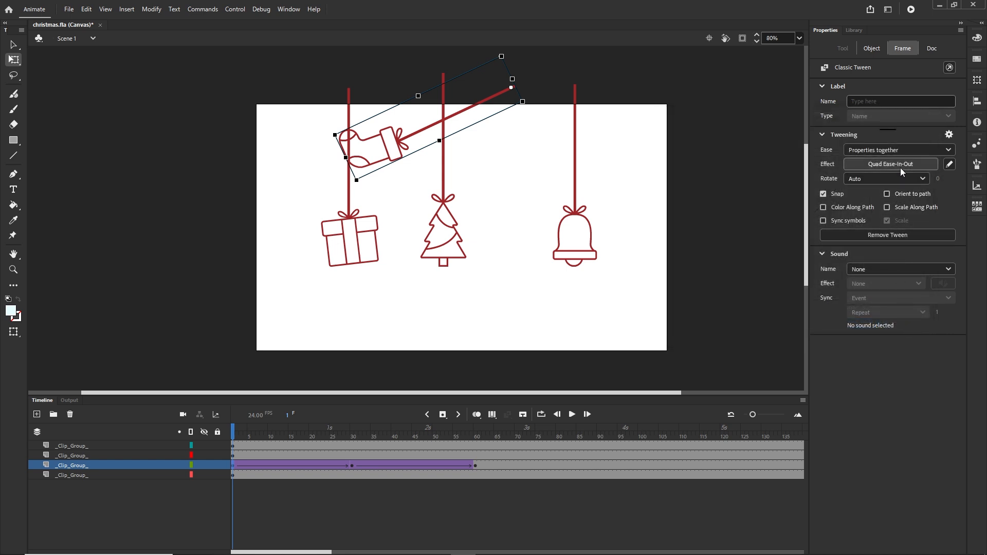
click(489, 521)
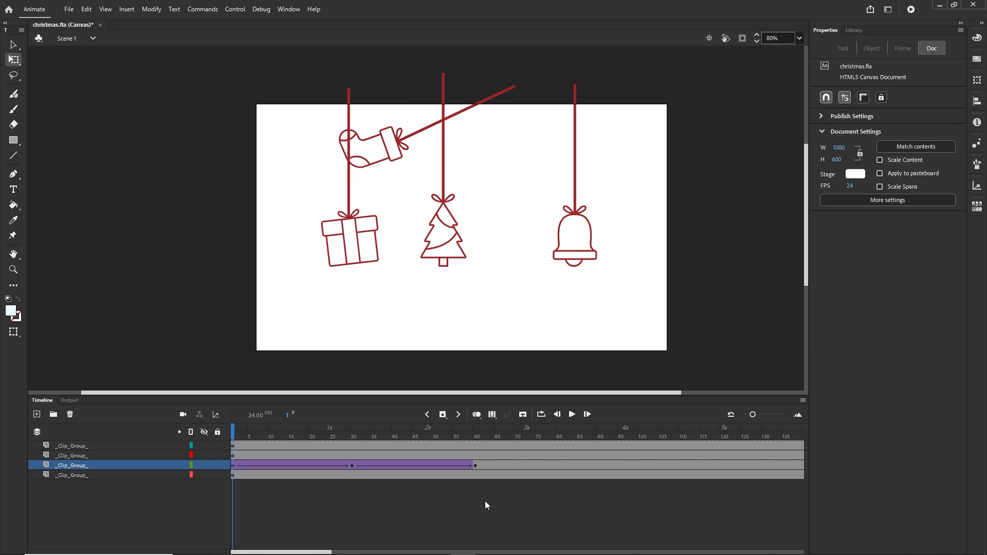
Duplicate the stocking layer's eased frames 1 to 60 so that the copy starts at frame 60
click(476, 465)
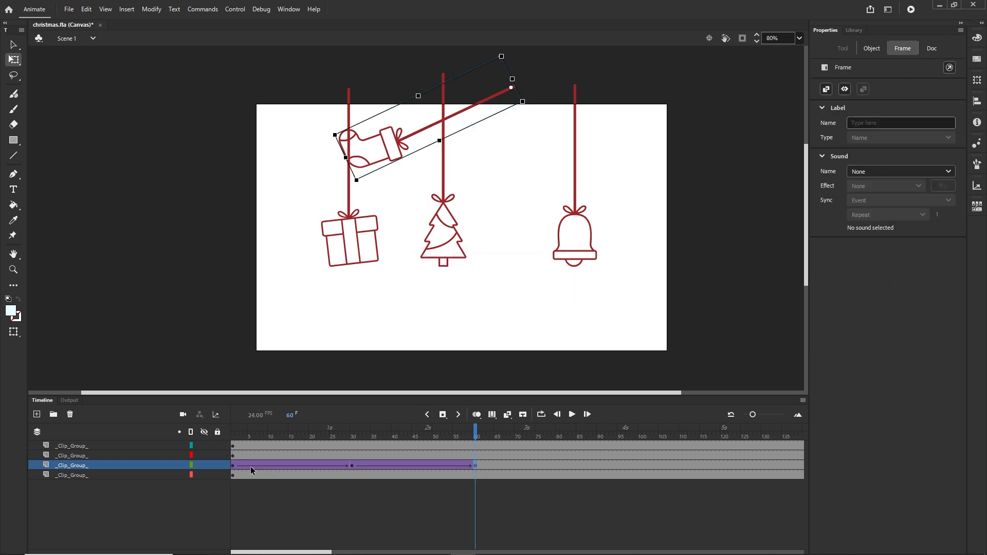
click(234, 466)
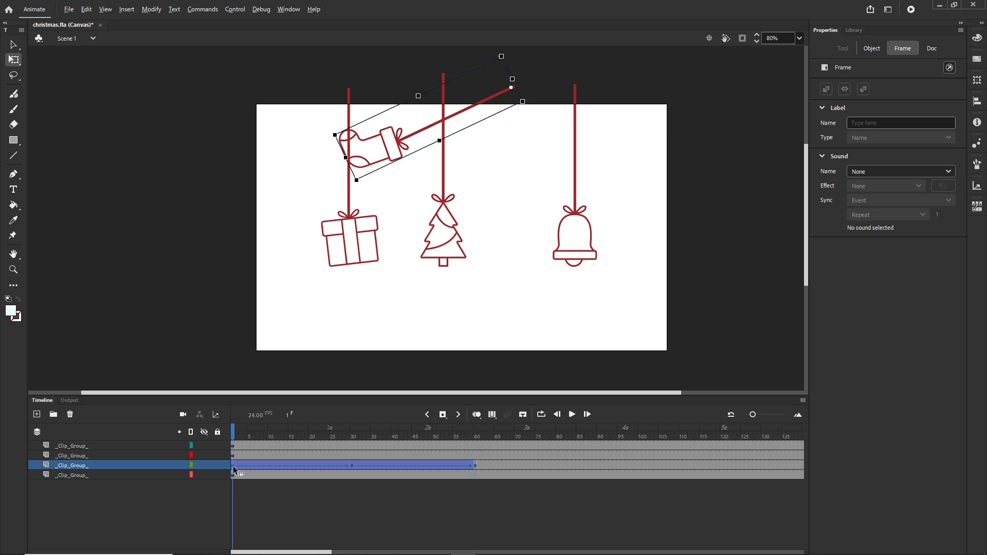
drag(234, 467, 477, 465)
Test the repeated stocking swing in the browser, and scrub through it in Animate's timeline before returning to frame 1
key(ctrl+Return)
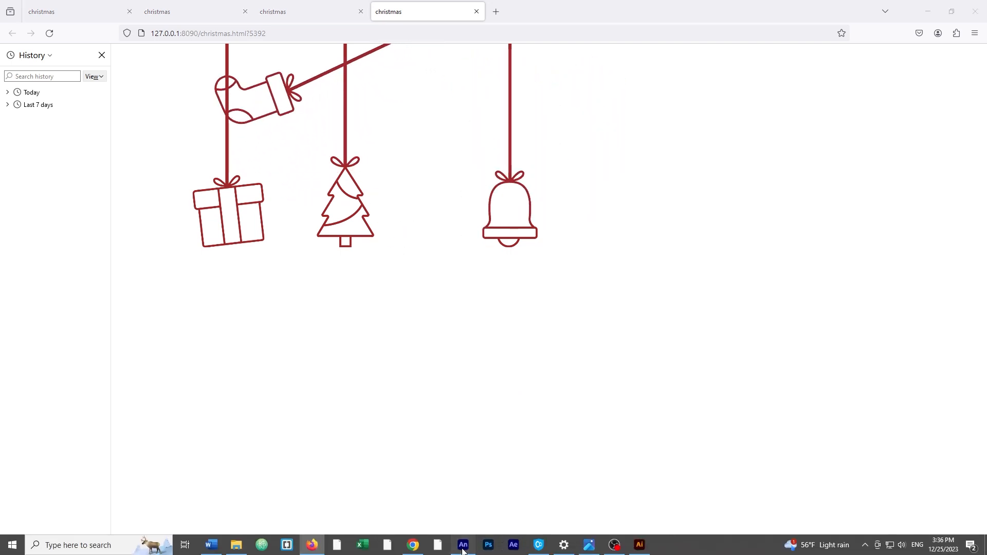
click(463, 546)
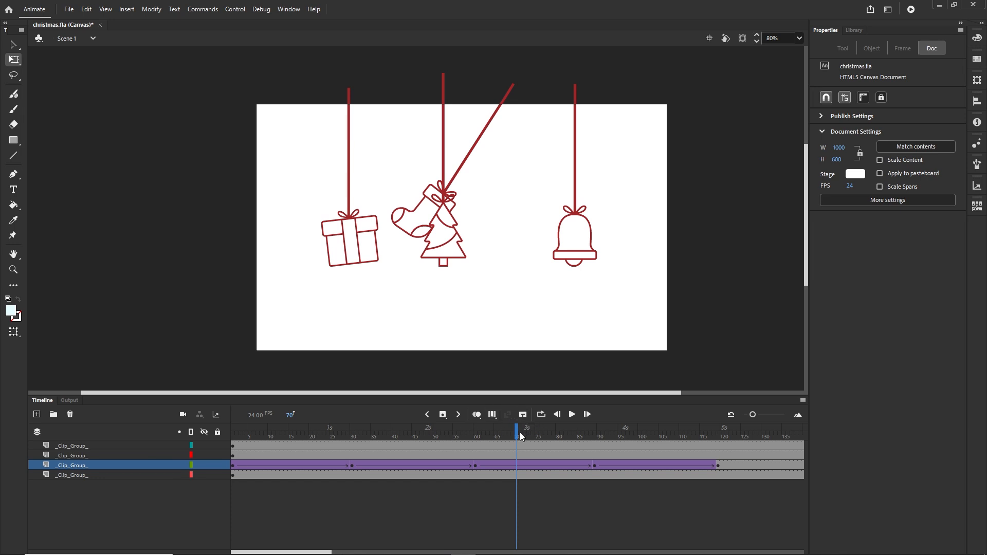
drag(521, 436, 596, 447)
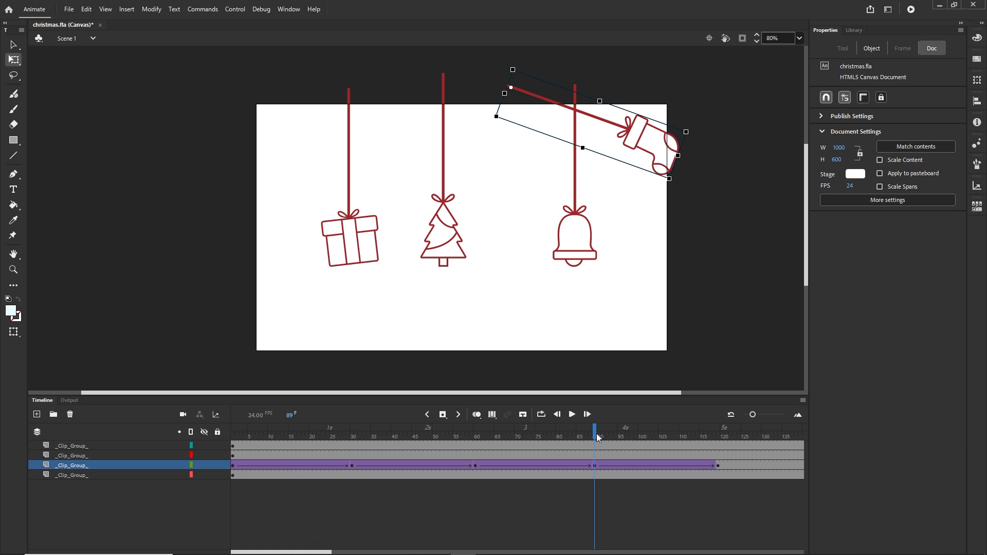
drag(599, 437, 360, 438)
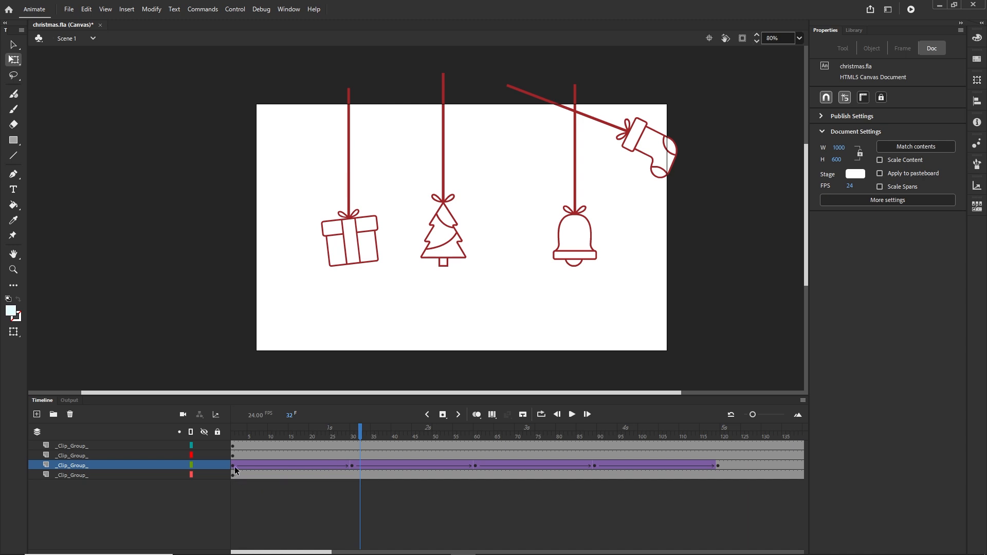
click(234, 468)
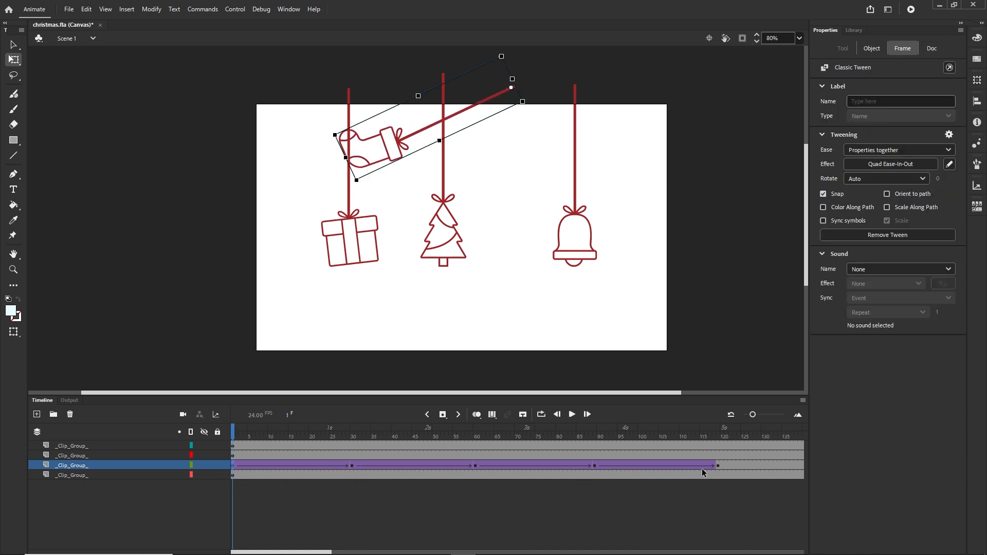
click(717, 465)
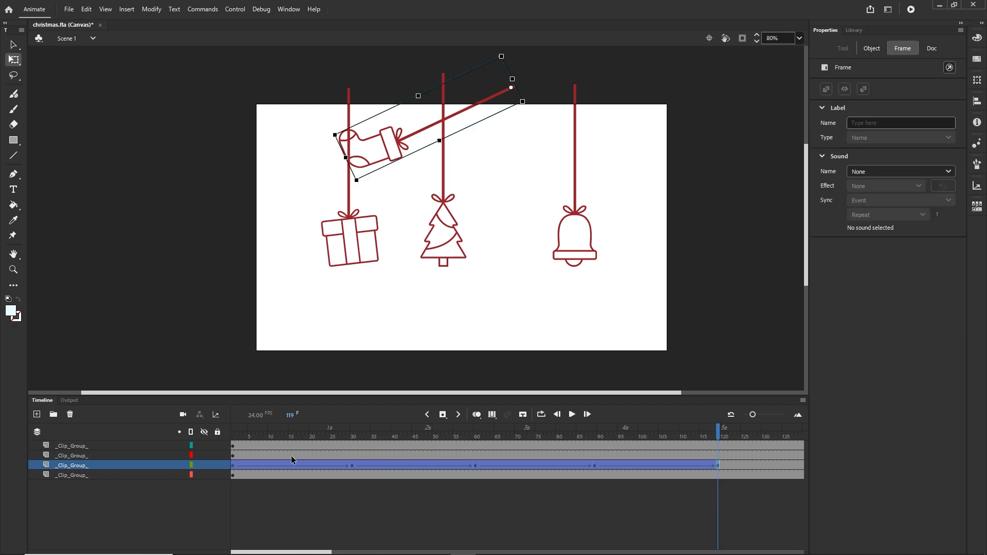
right_click(233, 466)
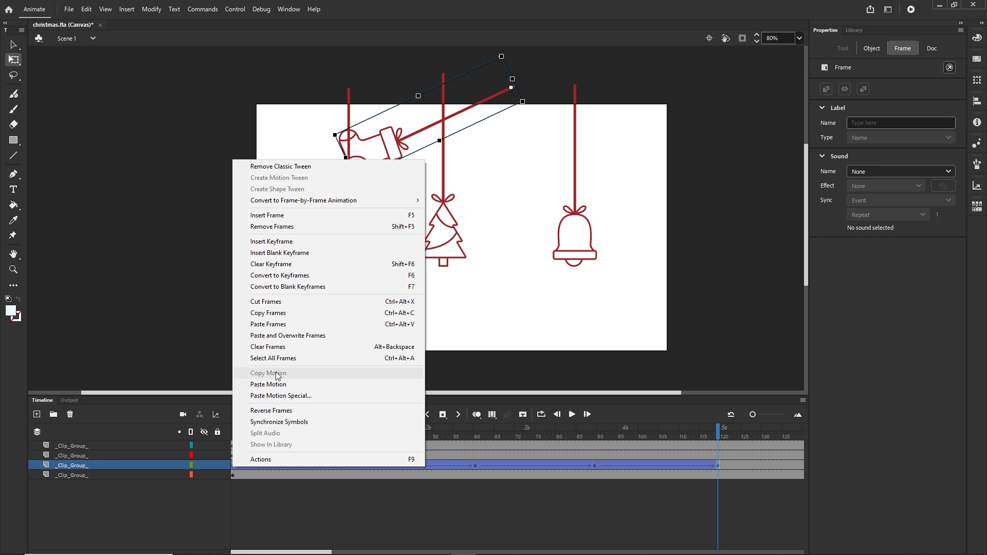
click(319, 501)
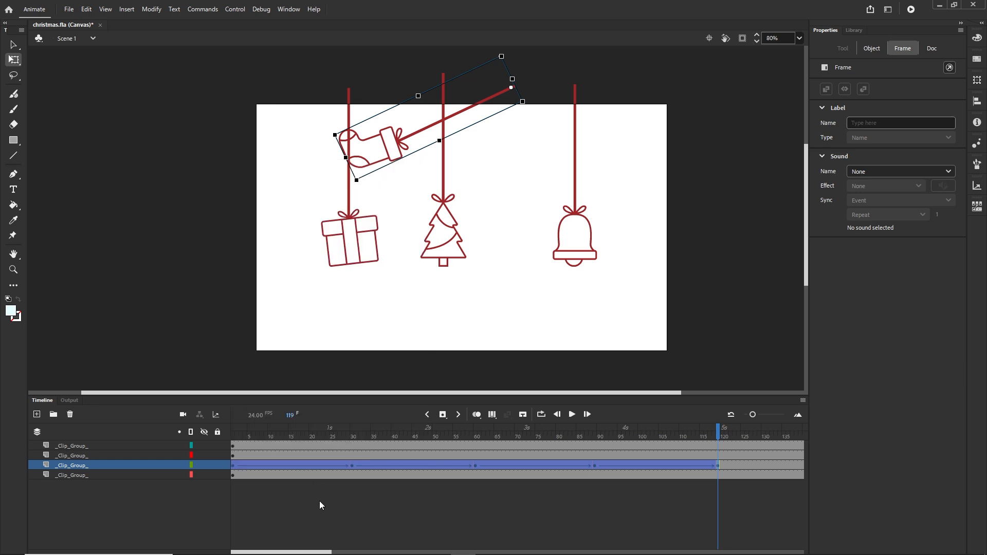
Copy the motion of the stocking layer's swing from frame 1 to frame 60
click(232, 465)
click(232, 464)
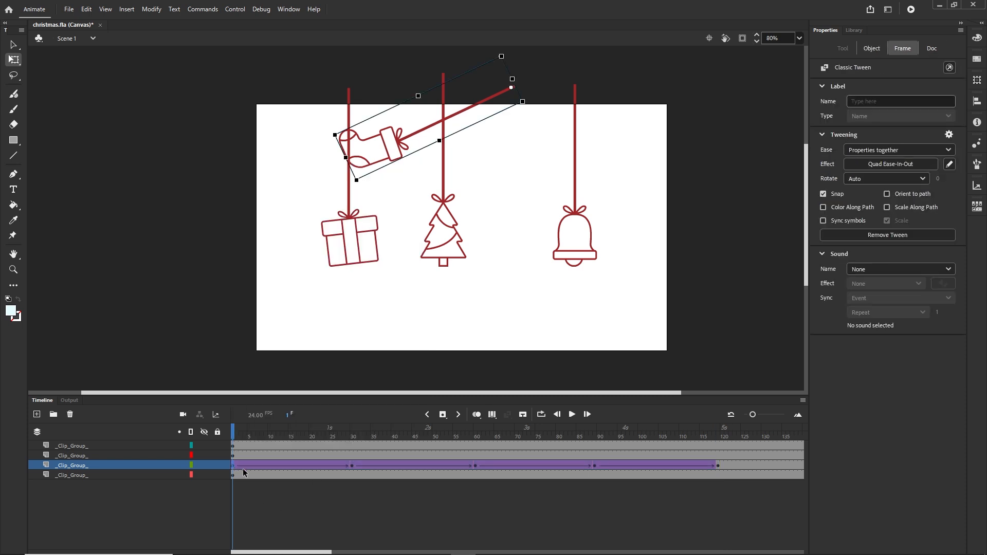
shift+click(474, 468)
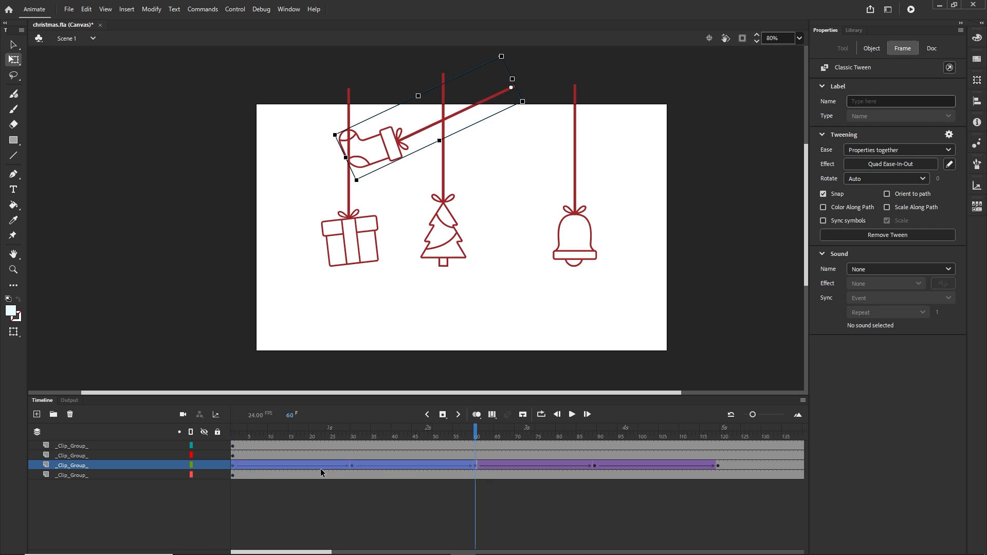
right_click(233, 467)
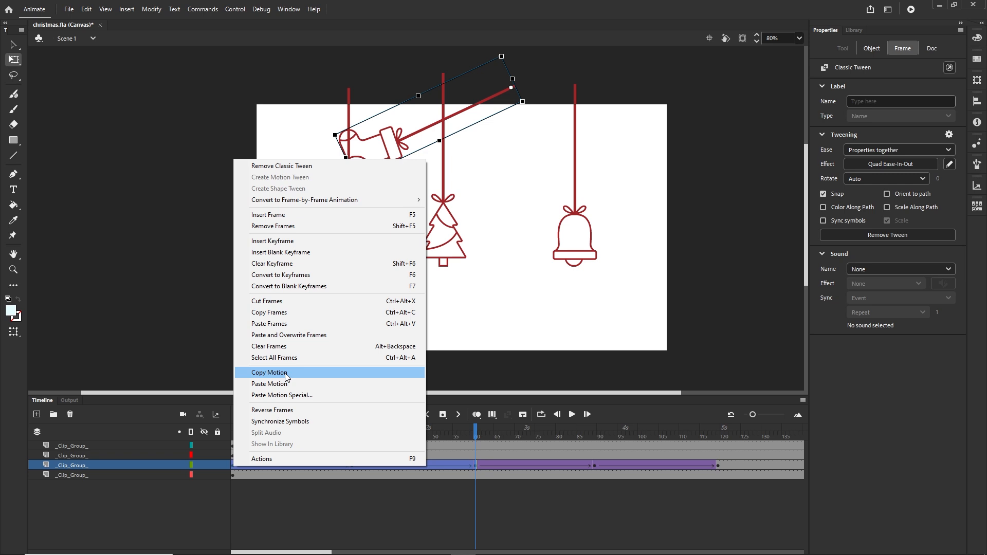
click(286, 376)
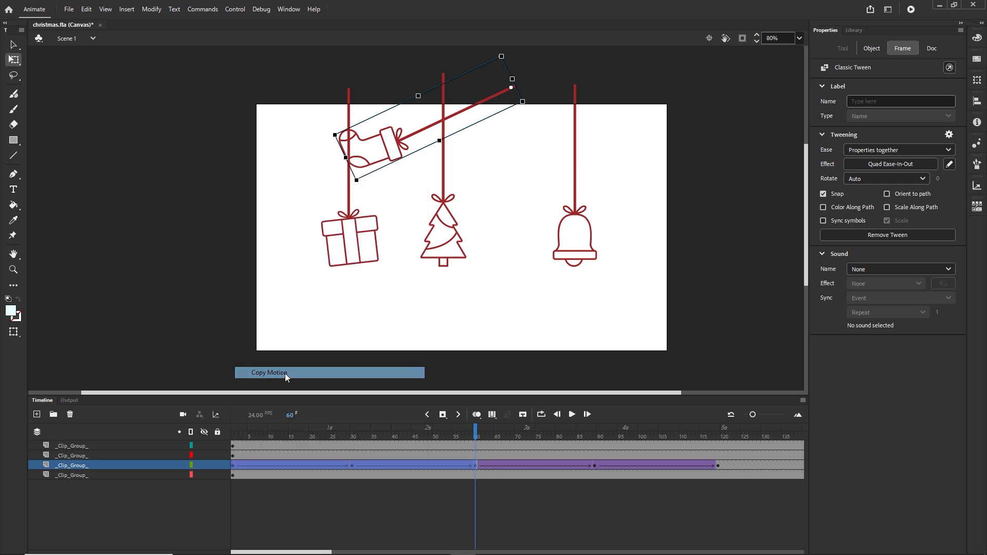
click(260, 513)
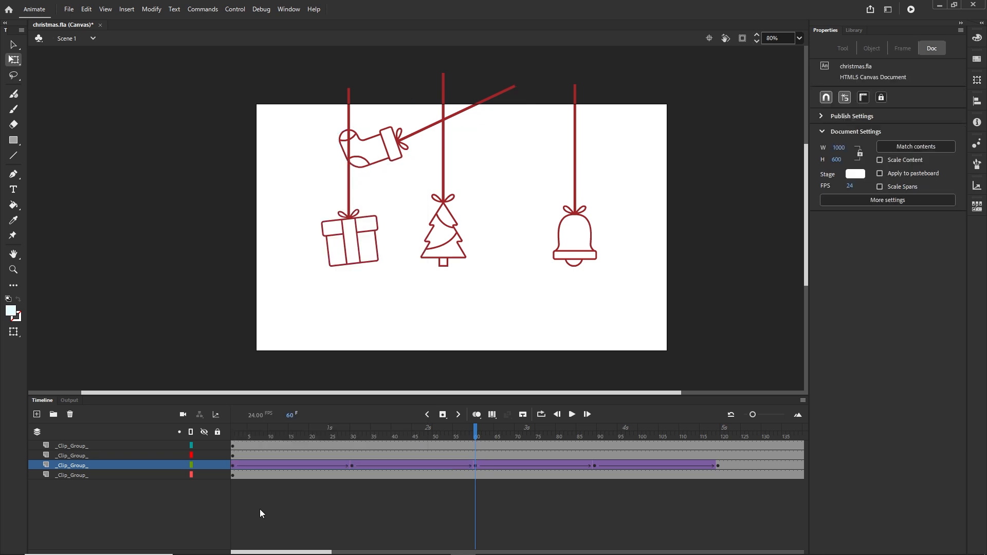
Paste the copied motion onto the bell layer at frame 1, and scrub through the timeline to check the bell's swing
click(233, 475)
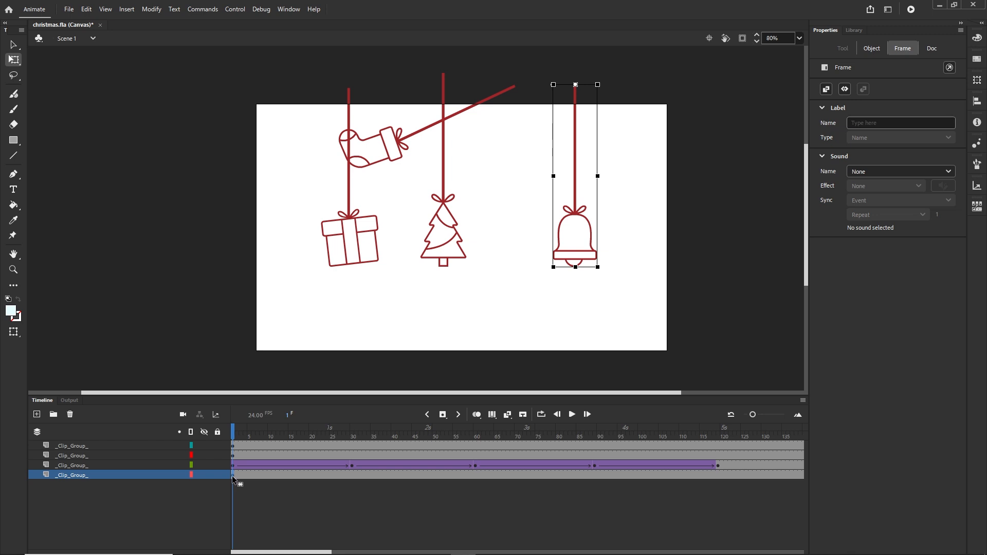
right_click(233, 476)
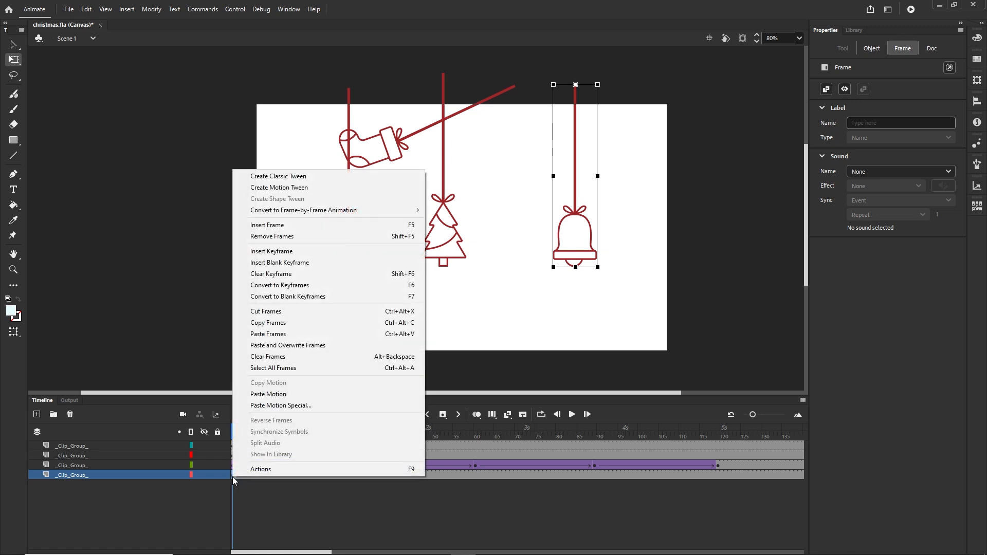
click(265, 394)
click(323, 518)
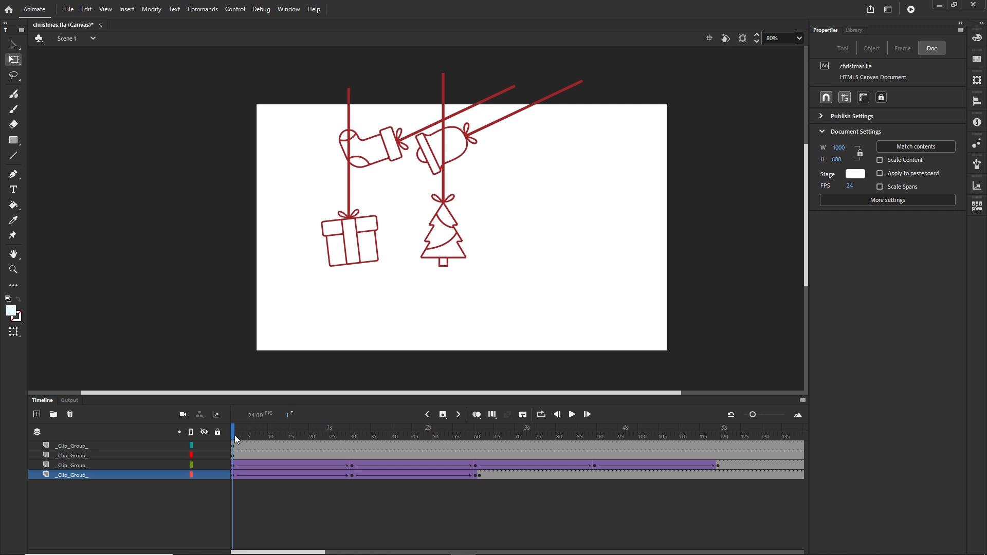
drag(235, 438, 291, 443)
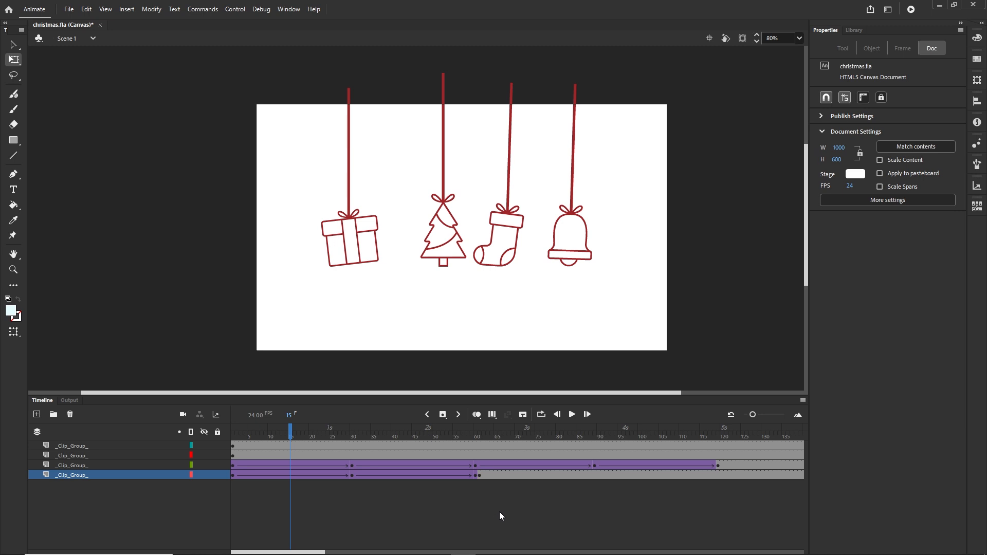
drag(292, 439, 455, 442)
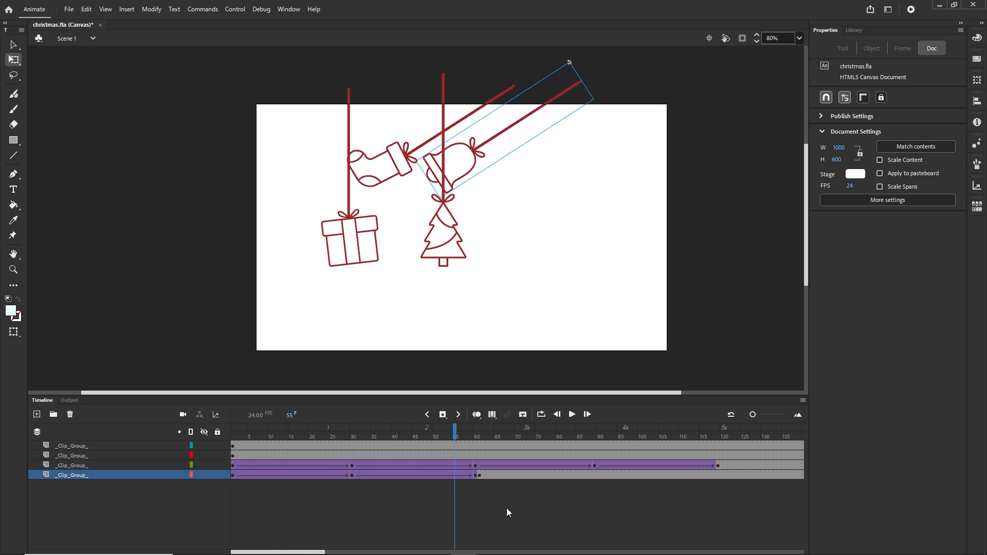
Clear the bell layer's extra keyframe at frame 61 and remove the classic tween that follows frame 60
click(479, 476)
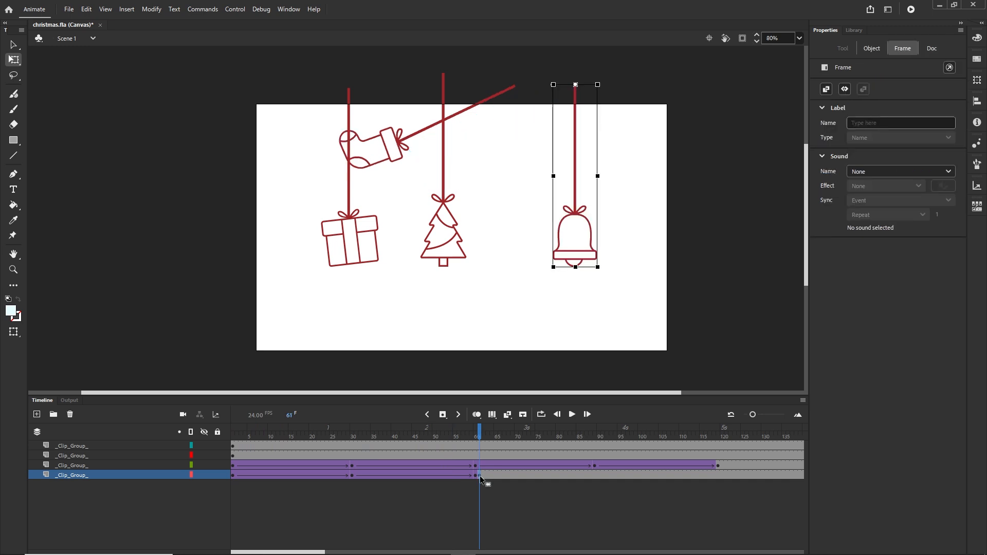
right_click(480, 477)
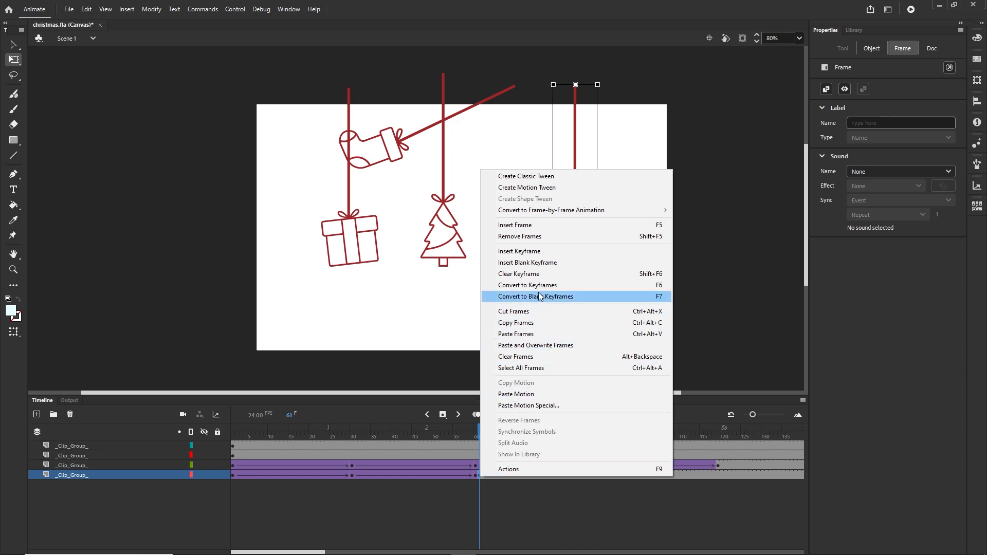
click(652, 275)
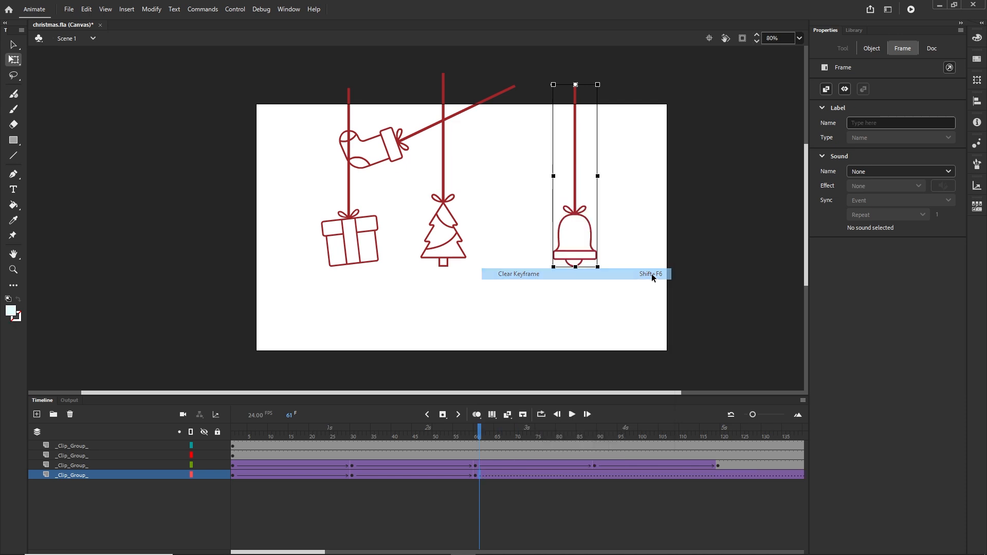
click(559, 515)
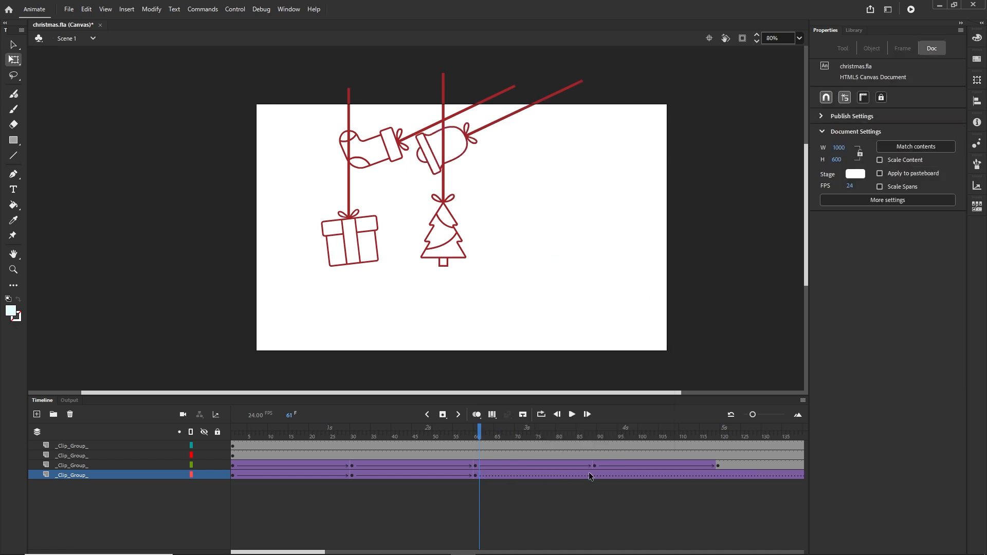
click(558, 475)
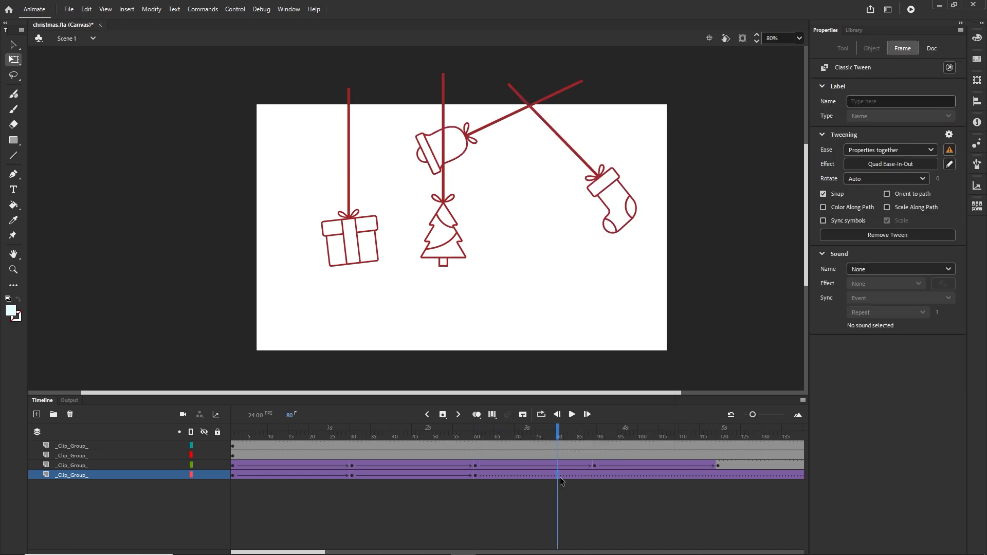
right_click(558, 475)
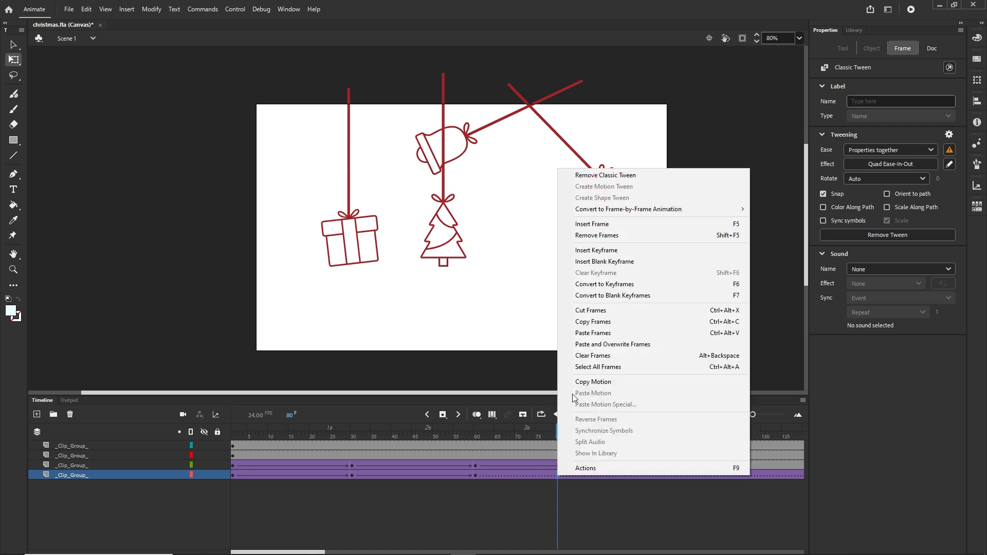
click(606, 175)
click(593, 504)
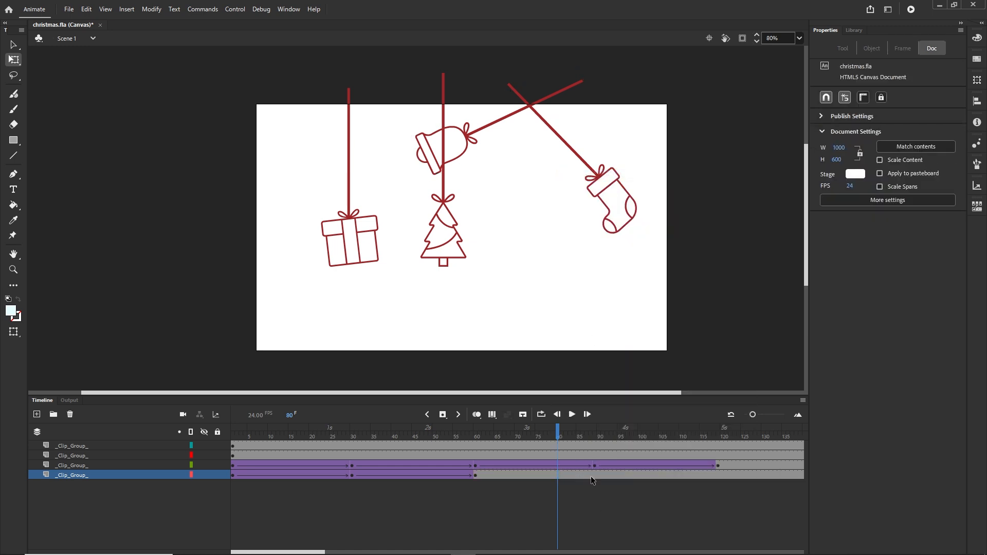
Duplicate the bell layer's tweened frames 1 to 60 so that the copy starts at frame 60
click(475, 476)
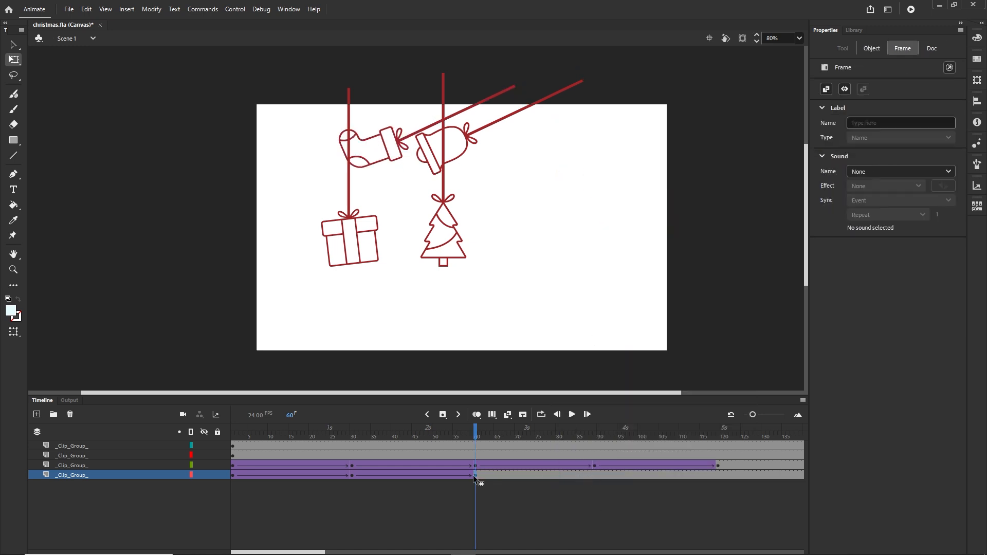
click(233, 476)
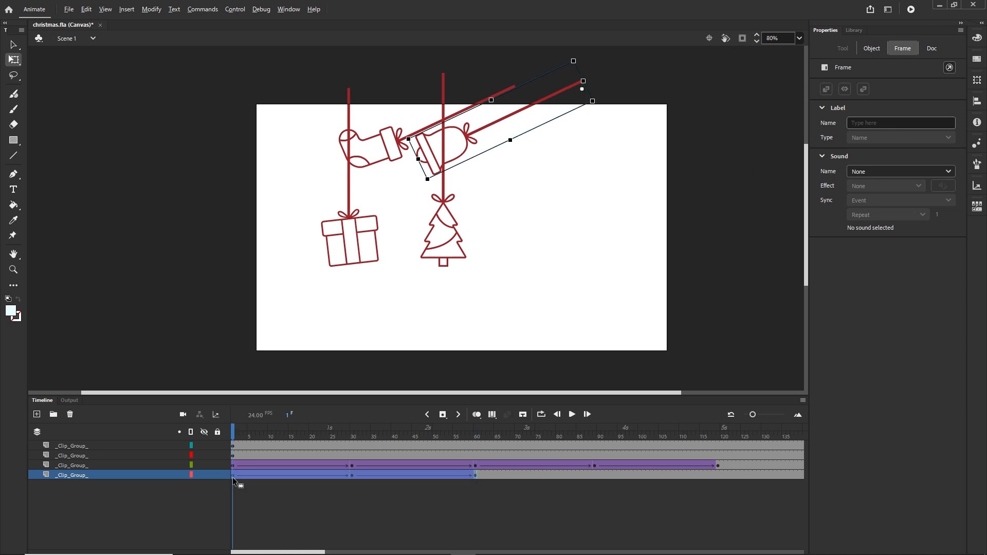
drag(233, 477, 476, 476)
click(322, 502)
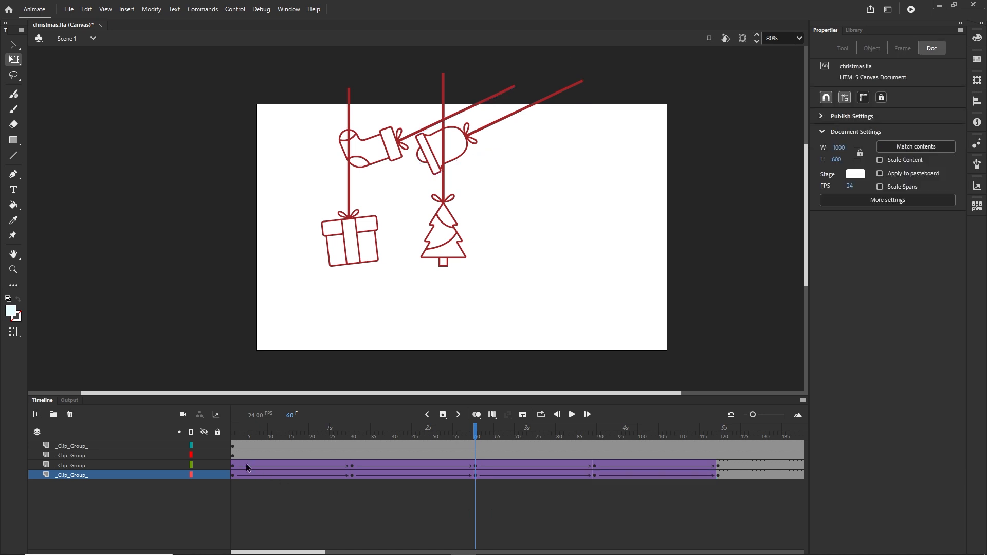
Paste the copied stocking motion onto the gift layer and the Christmas tree layer at frame 1
click(233, 456)
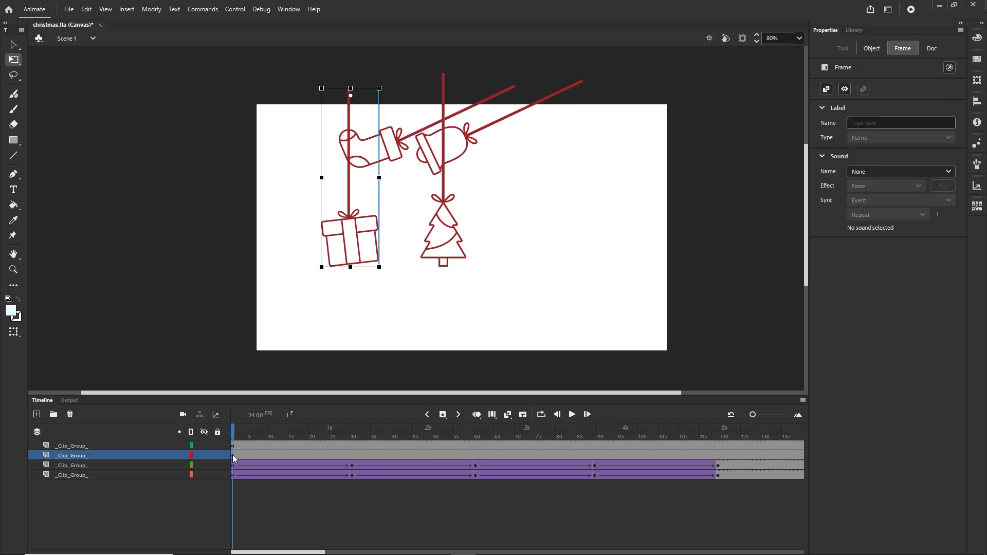
right_click(233, 455)
click(273, 375)
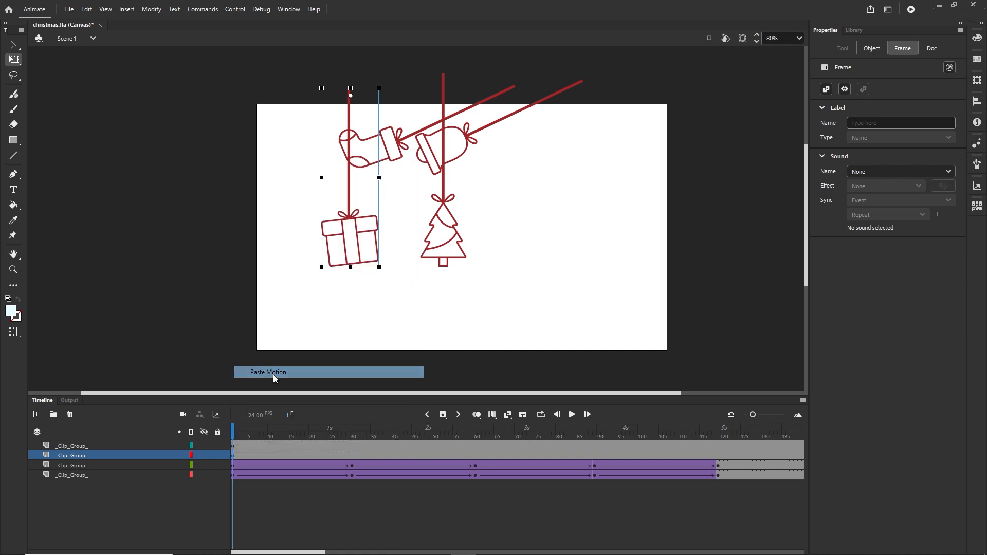
click(402, 539)
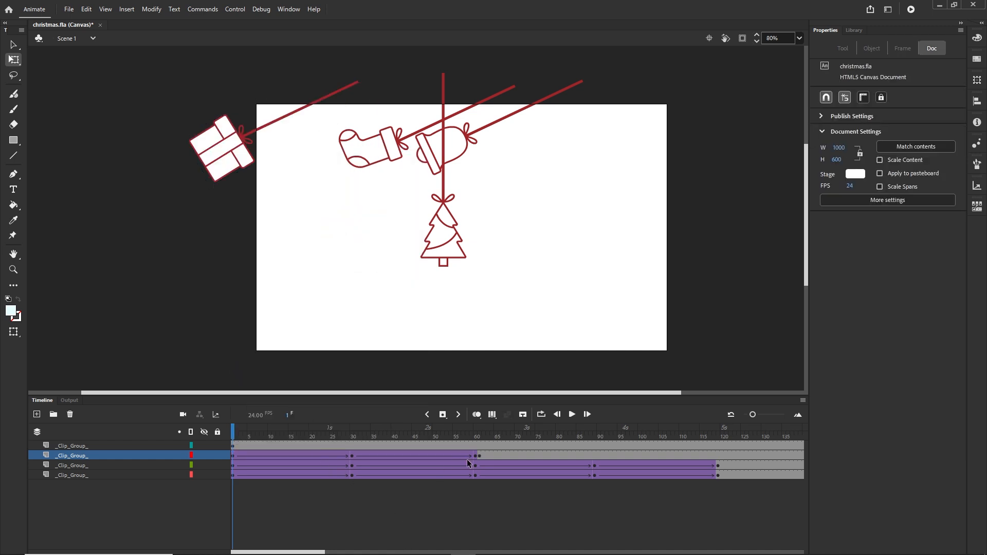
click(233, 446)
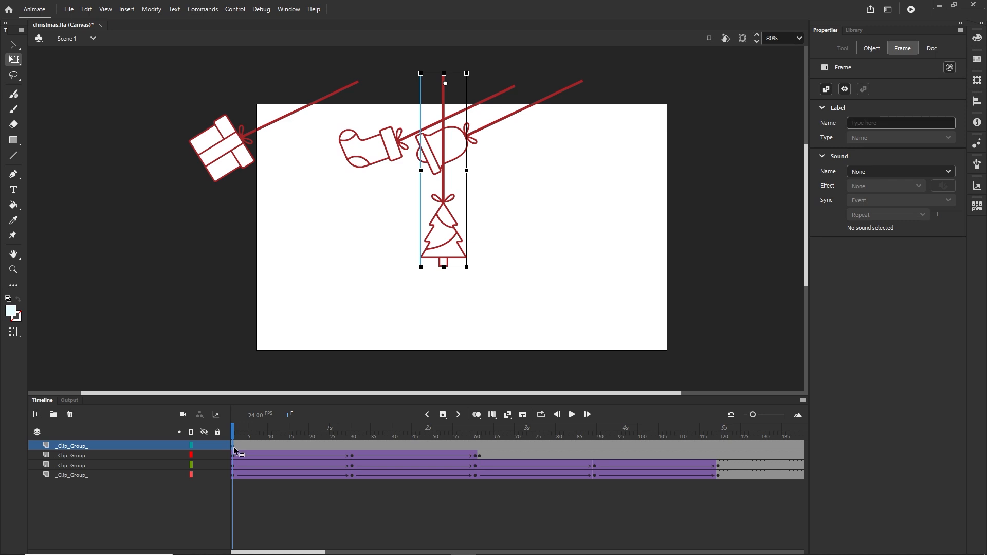
right_click(232, 447)
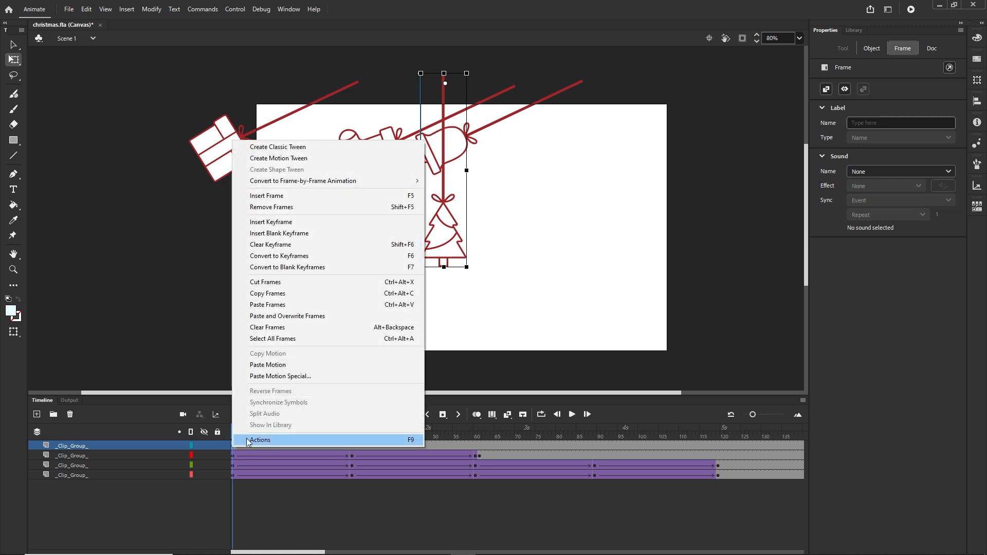
click(270, 365)
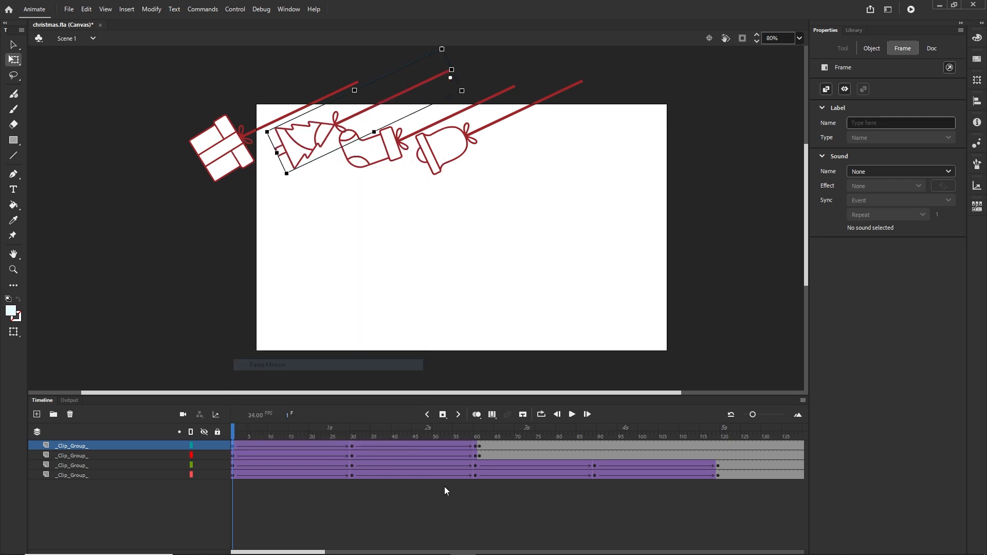
Clear the extra keyframes at frame 61 on the gift and tree layers, and remove their classic tweens after frame 60
click(479, 455)
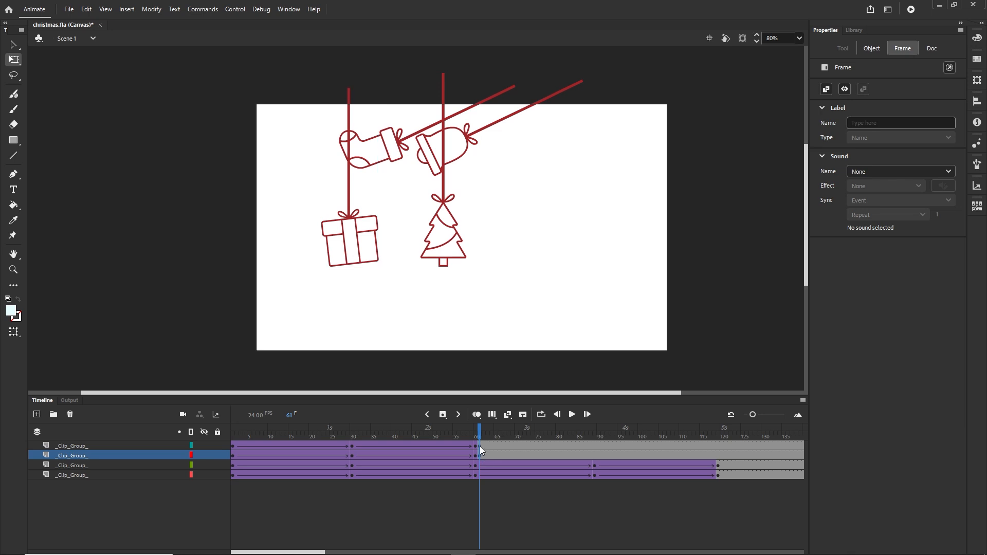
click(481, 451)
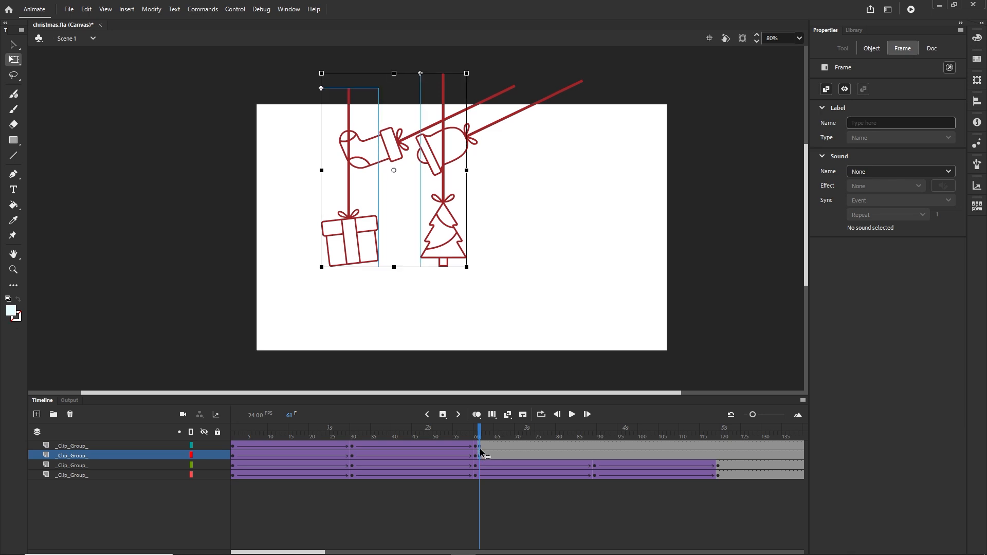
key(ctrl+alt+v)
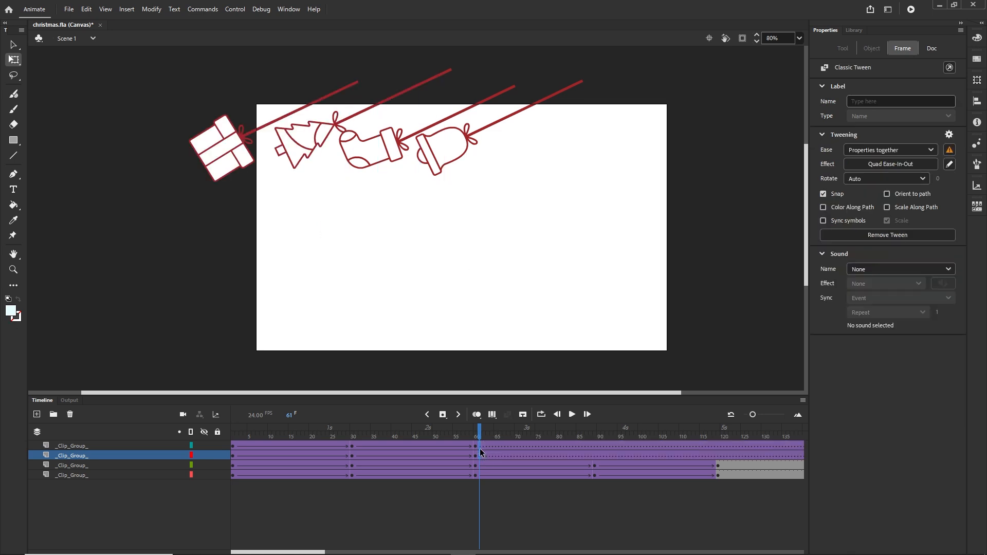
click(513, 456)
click(511, 445)
right_click(511, 445)
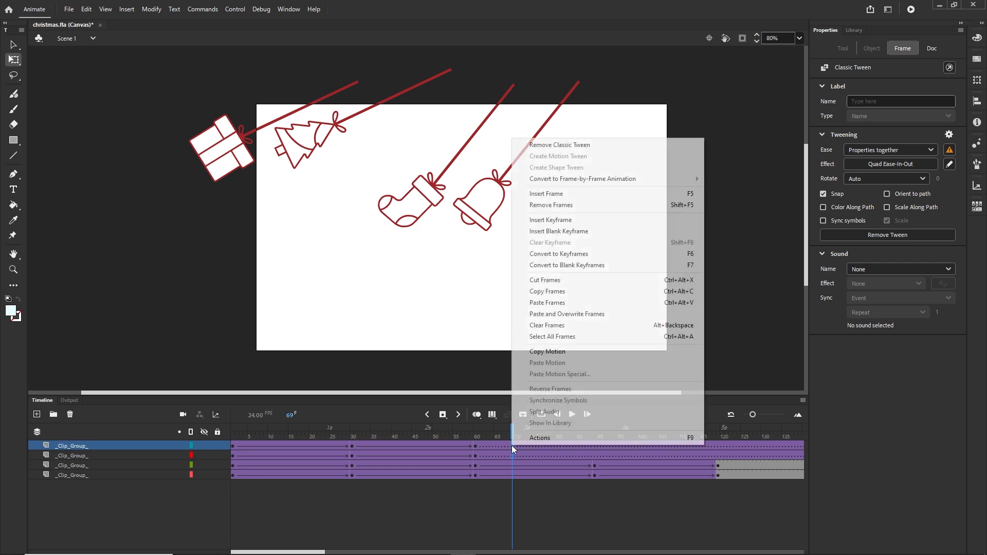
click(550, 144)
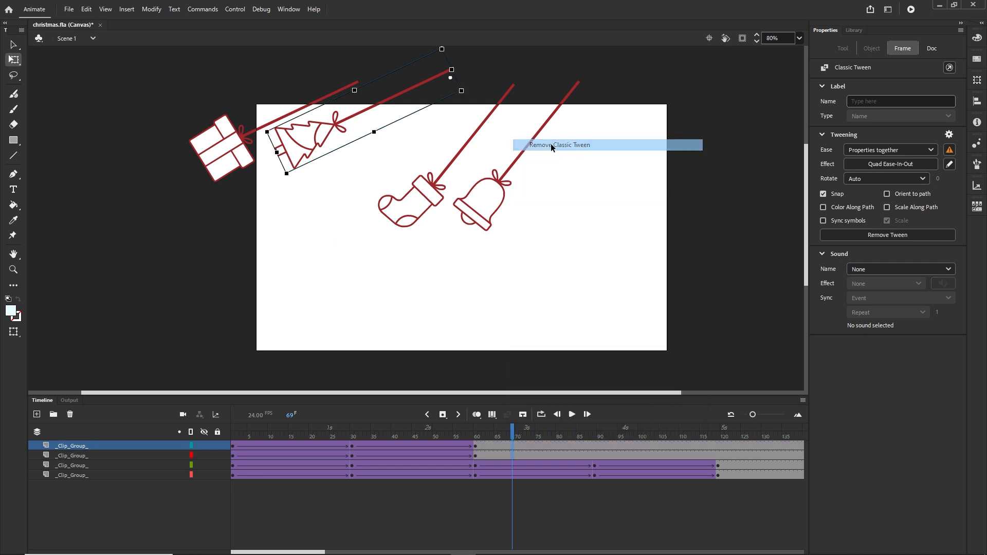
click(483, 486)
Duplicate the tweened frames 1 to 60 of the gift and Christmas tree layers so that the copies start at frame 60
click(475, 456)
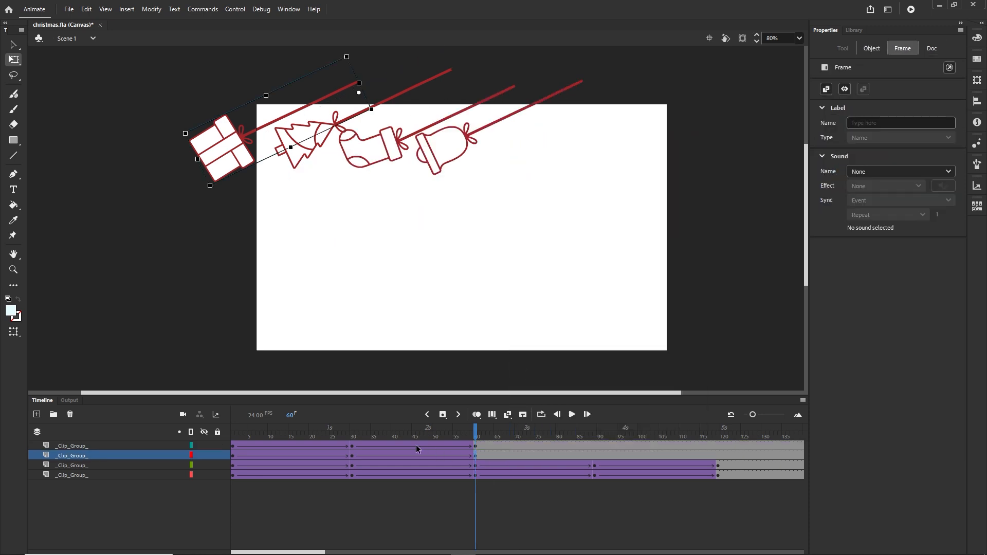
shift+click(234, 450)
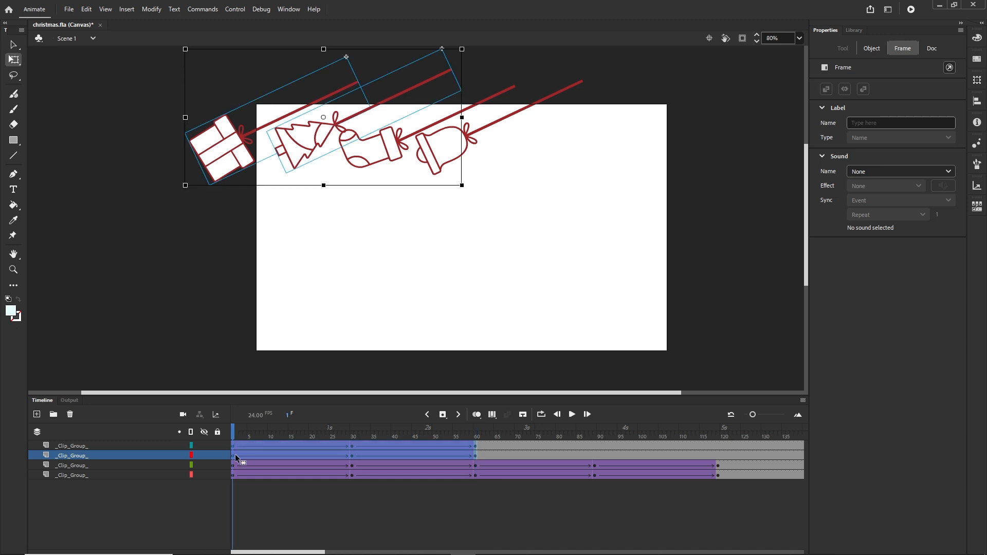
drag(232, 455, 436, 449)
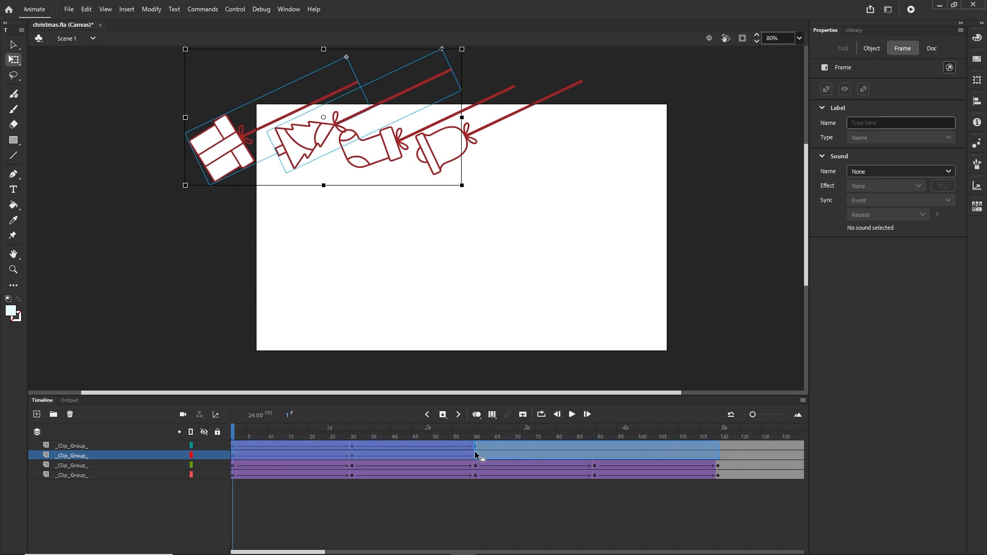
click(477, 436)
drag(476, 436, 409, 444)
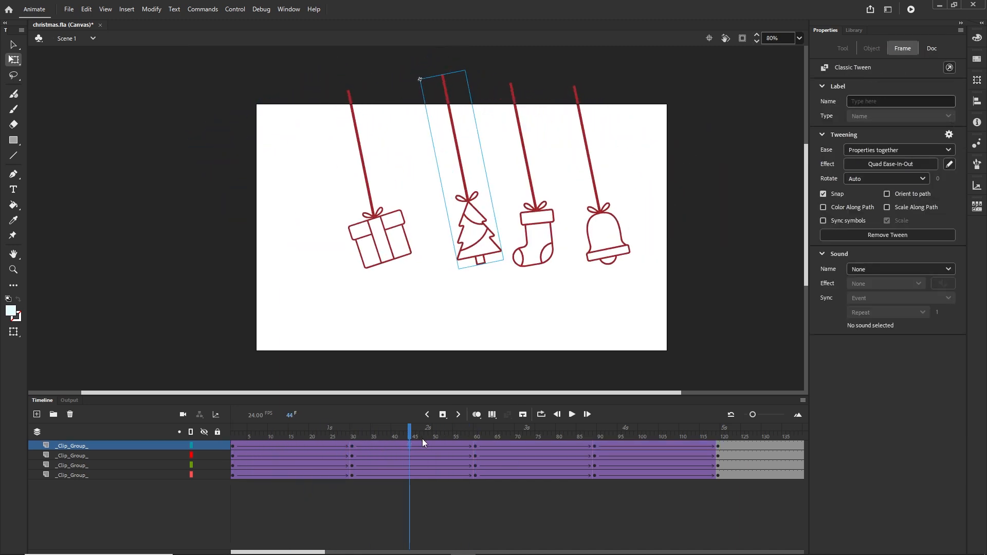
Add a new layer and paste in the Merry Christmas greeting copied from Illustrator, using AI file importer preferences with layers maintained
click(37, 414)
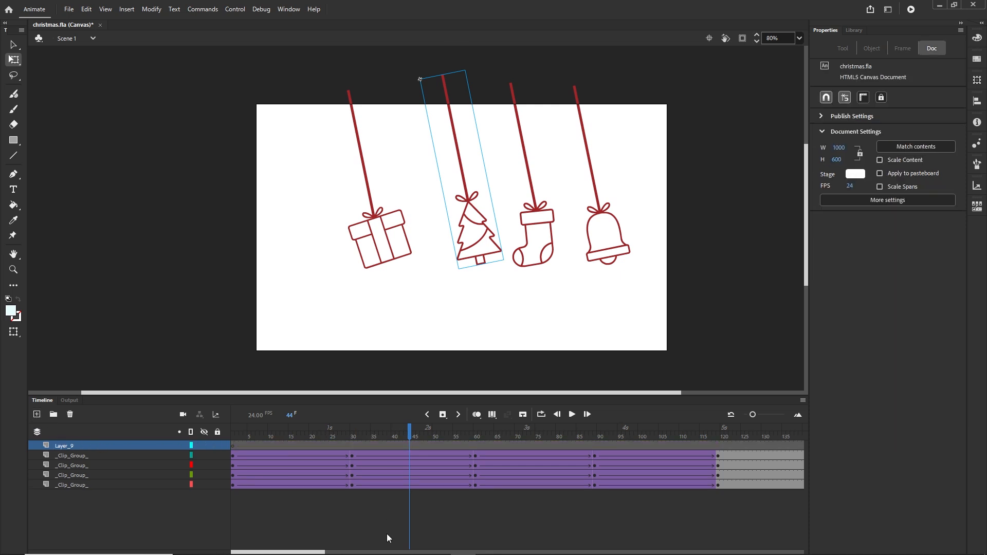
click(640, 546)
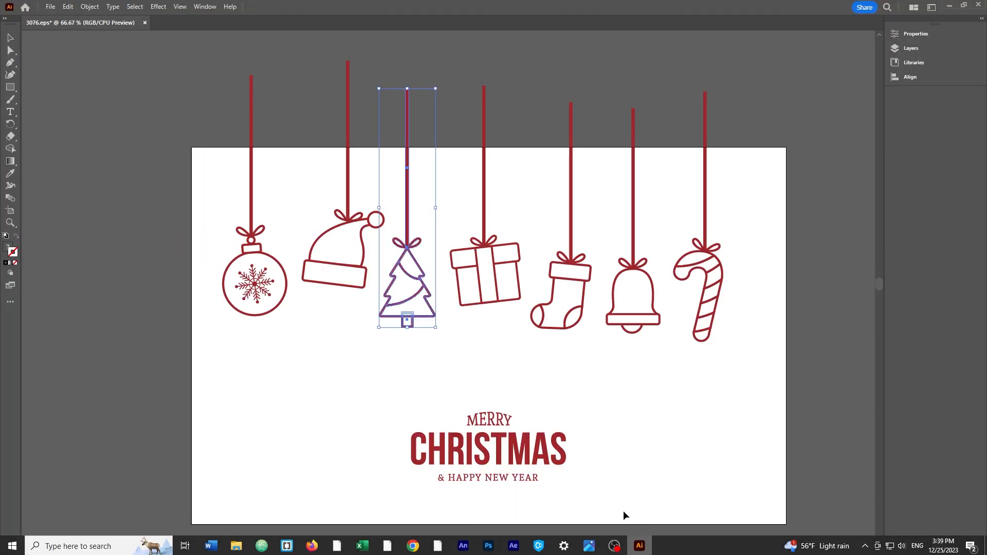
click(503, 445)
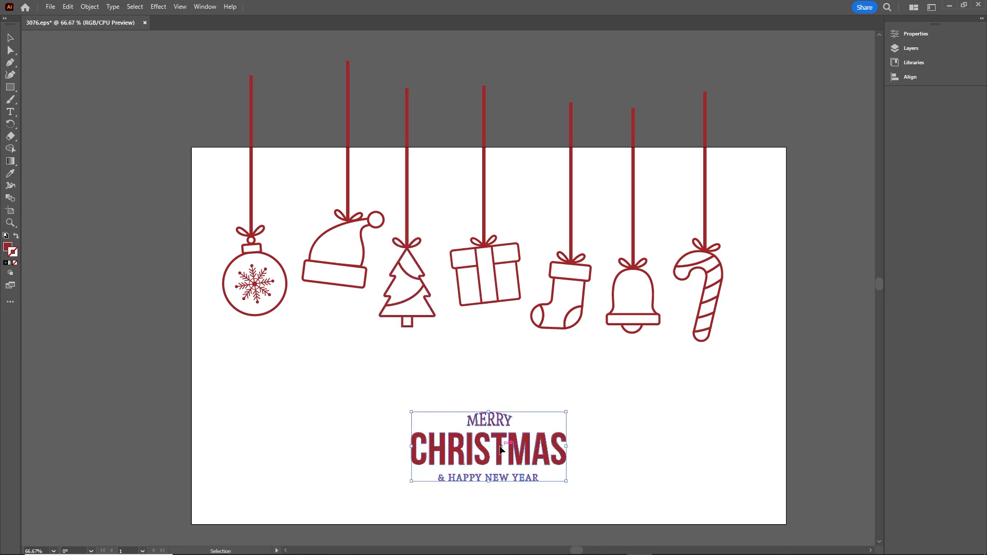
drag(502, 449, 489, 301)
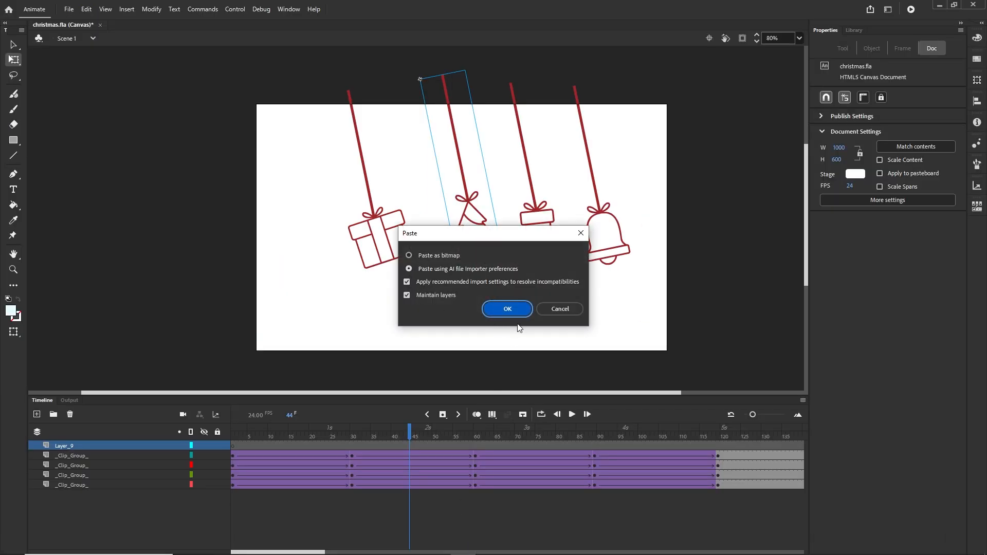
click(507, 309)
Place the greeting centred below the ornaments and enlarge it to about 380 by 169 px
drag(518, 311, 483, 316)
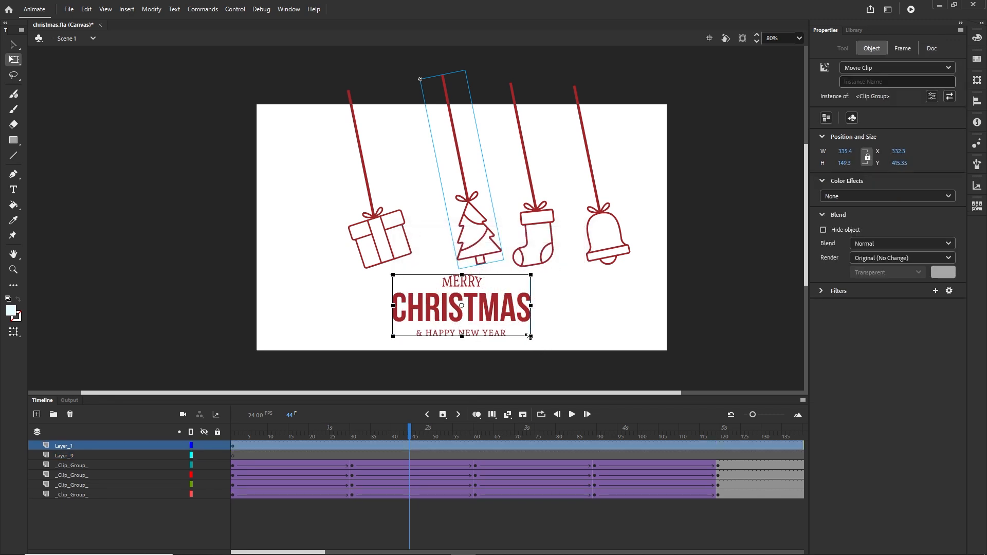
drag(531, 337, 541, 341)
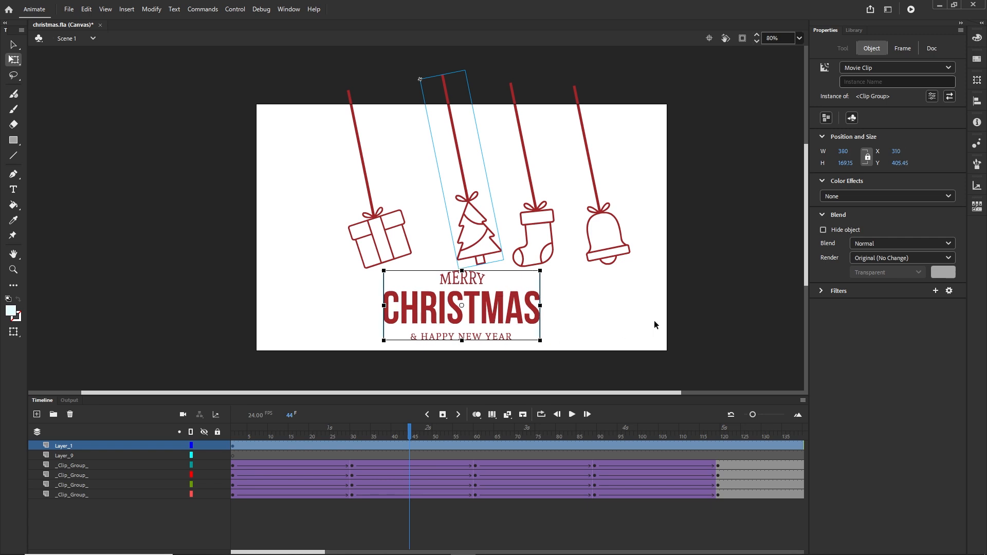
click(653, 292)
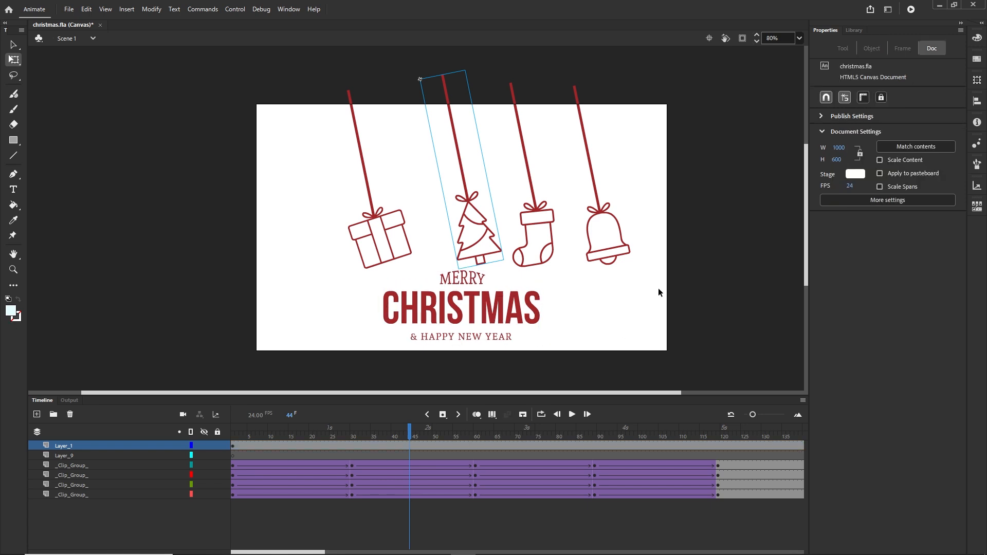
Test the animation with the added greeting in the browser, and return to the Animate timeline
key(ctrl+Return)
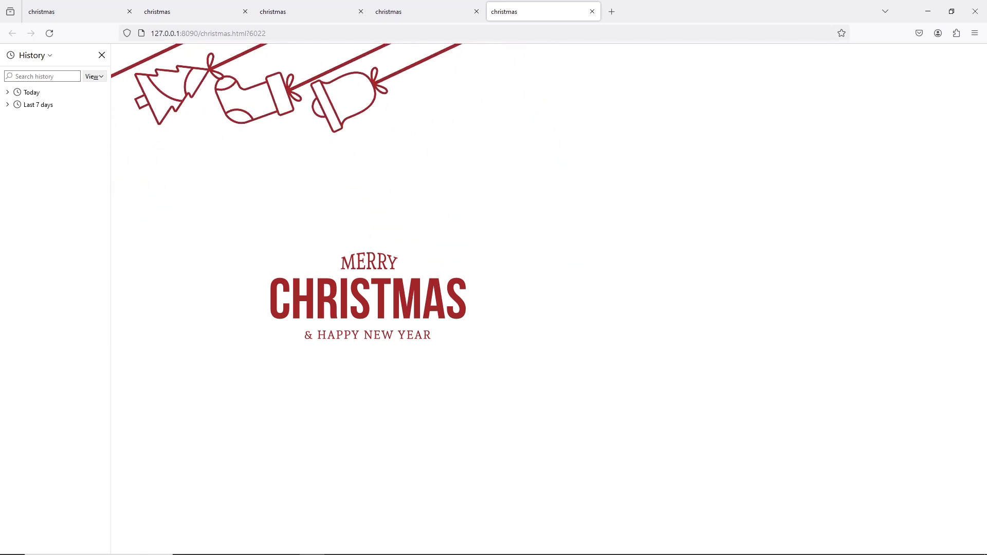
click(489, 546)
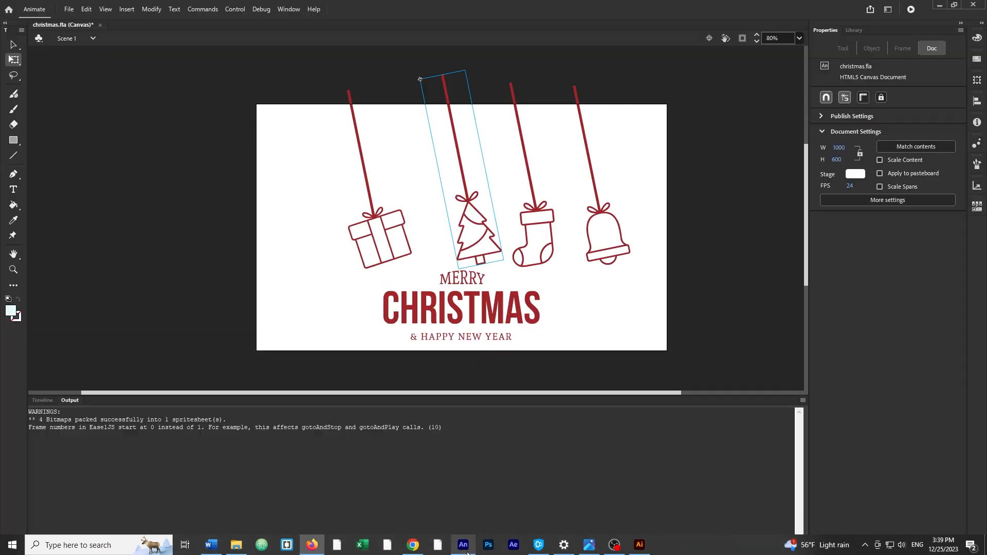
click(41, 400)
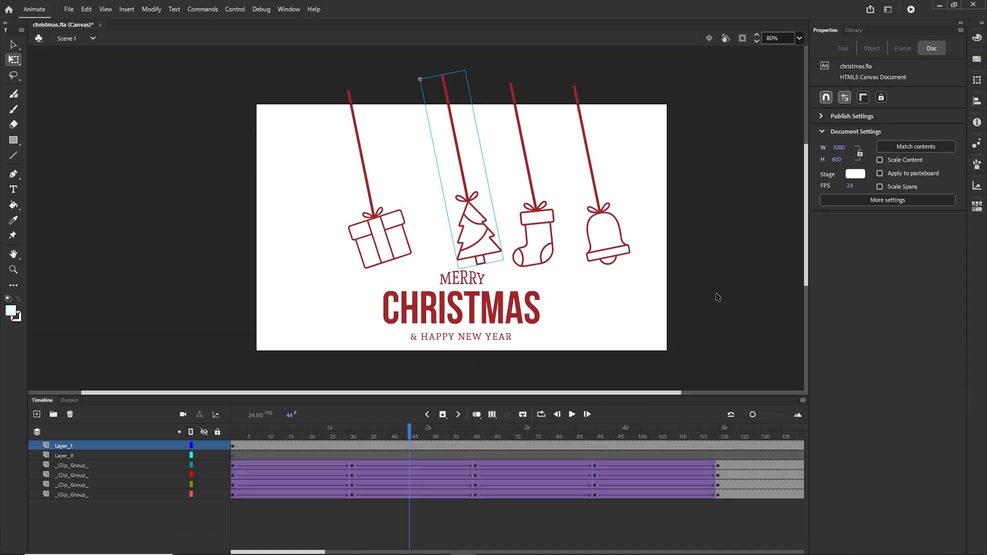
Set the stage background colour to light pink, FEE8E8
click(859, 175)
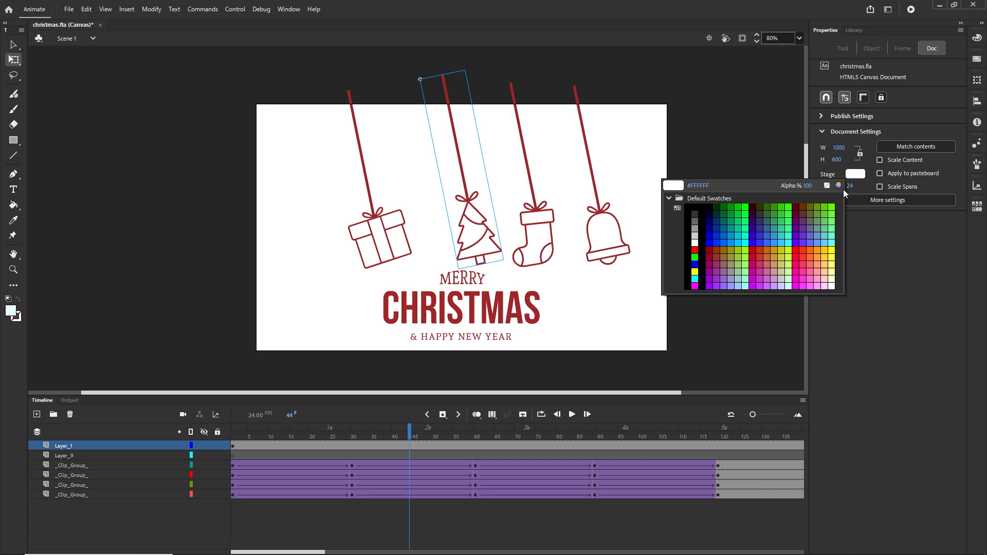
click(839, 186)
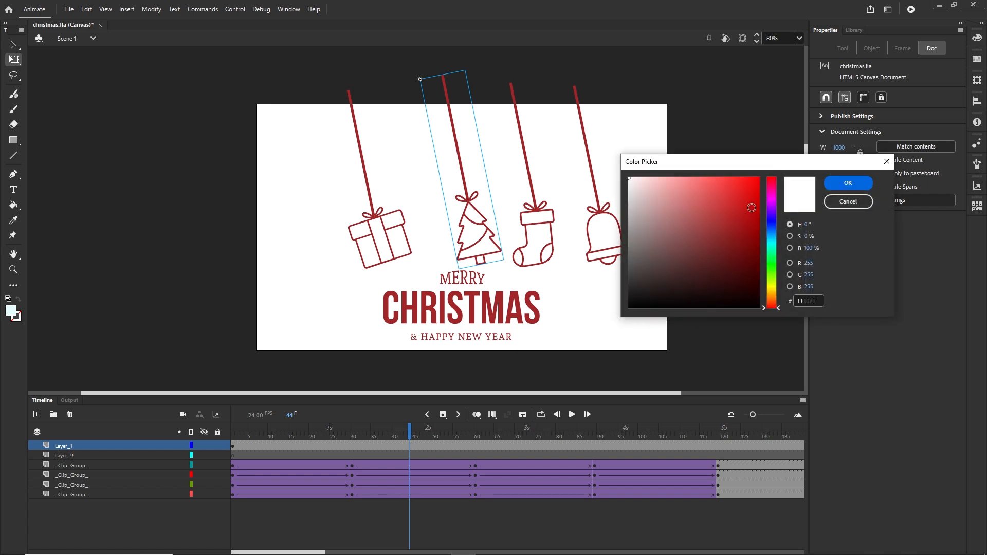
click(647, 181)
drag(646, 180, 640, 177)
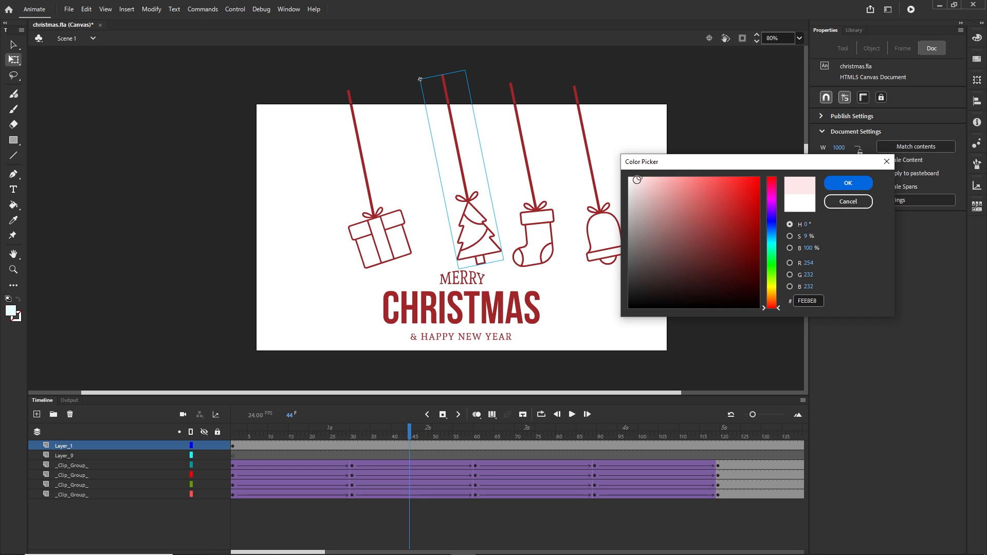
click(850, 186)
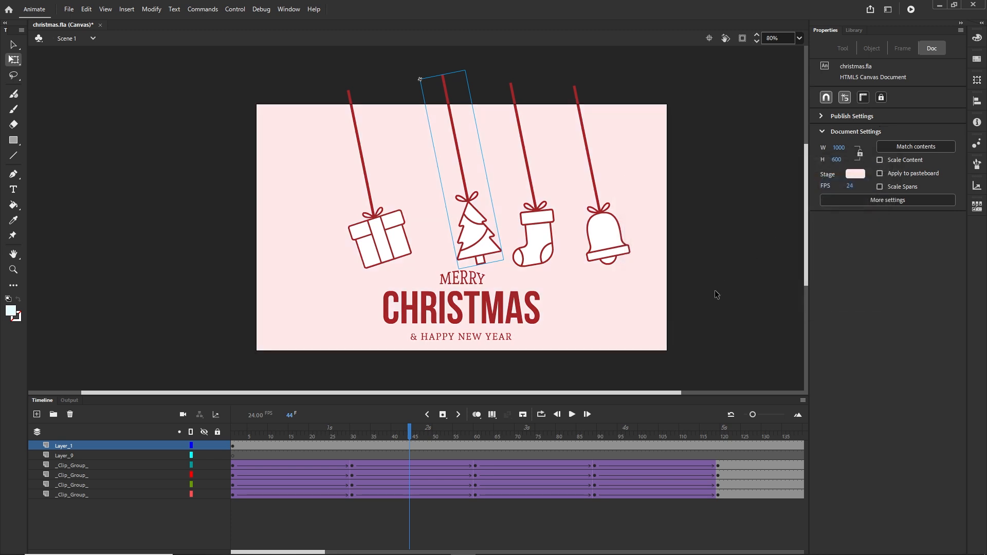
Test the animation on its pink background in the browser, and go back to the Animate timeline
key(ctrl+Return)
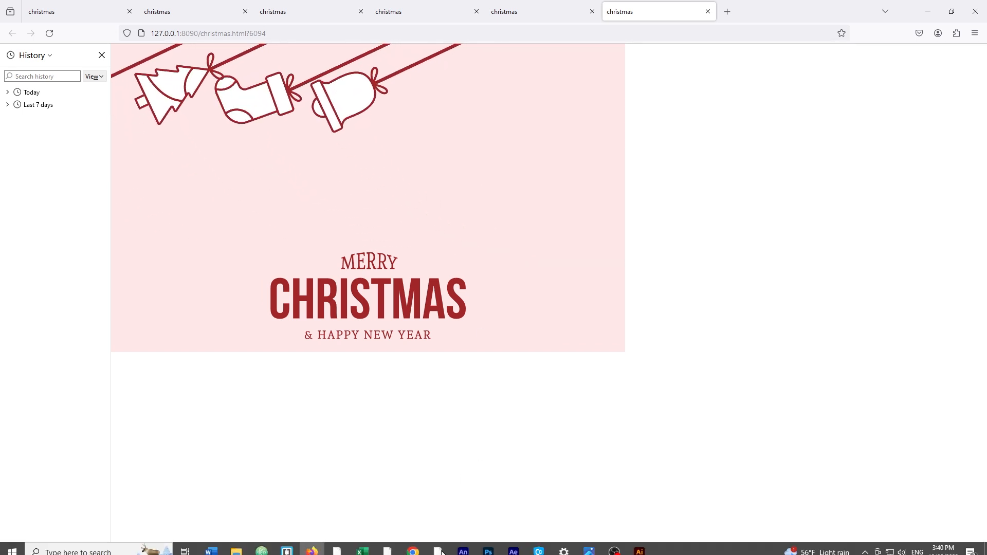
click(463, 551)
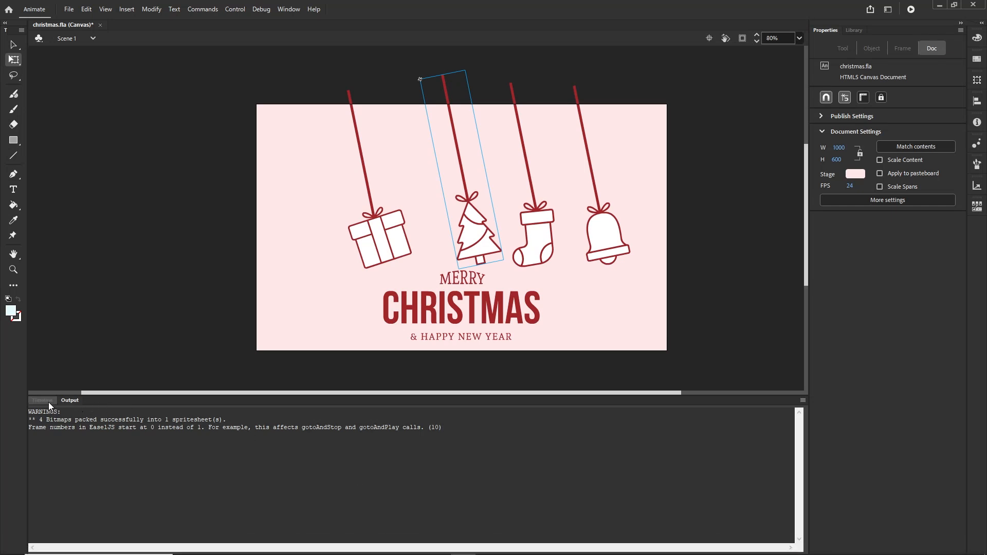
click(42, 401)
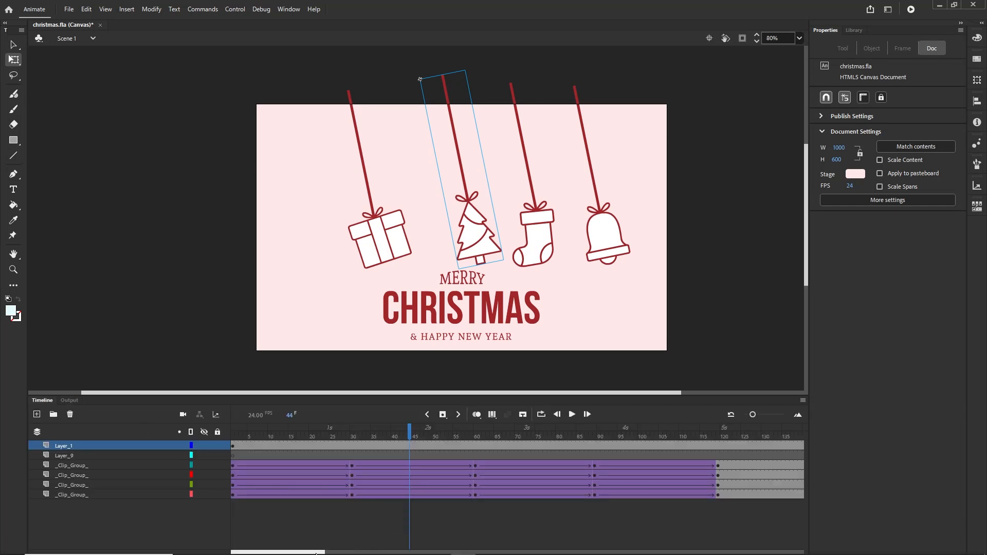
Remove all frames from frame 120 onward on every layer, and play back the shortened animation
drag(277, 552, 338, 552)
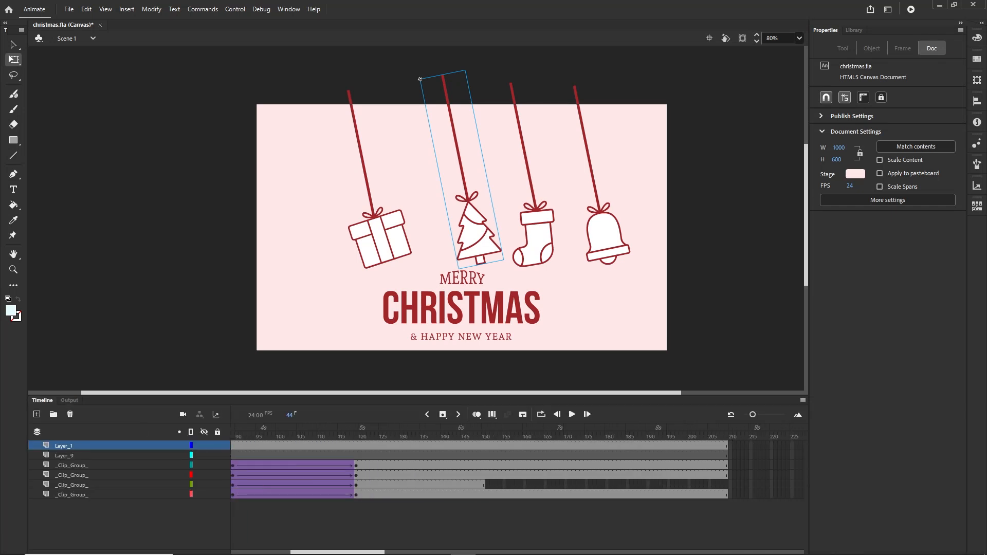
drag(320, 436, 721, 439)
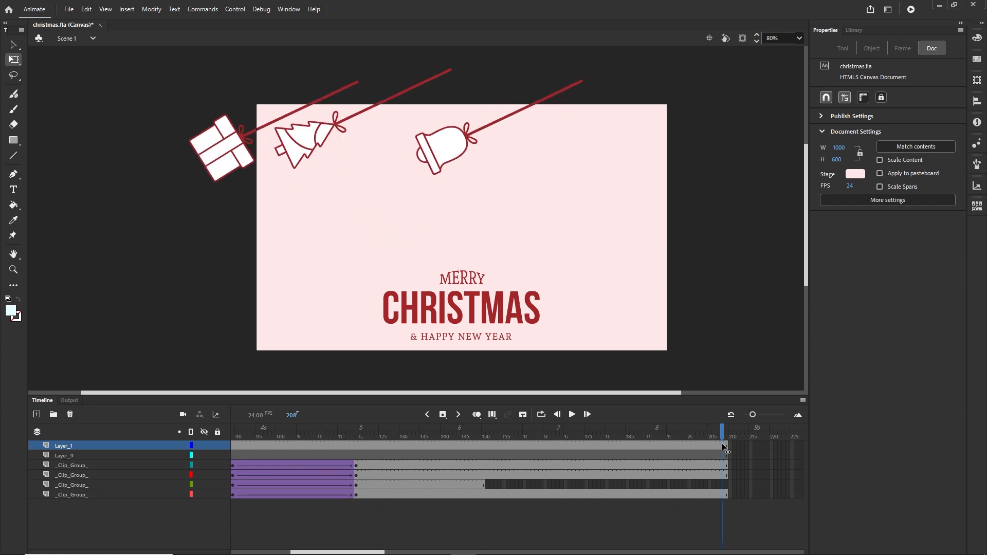
click(363, 444)
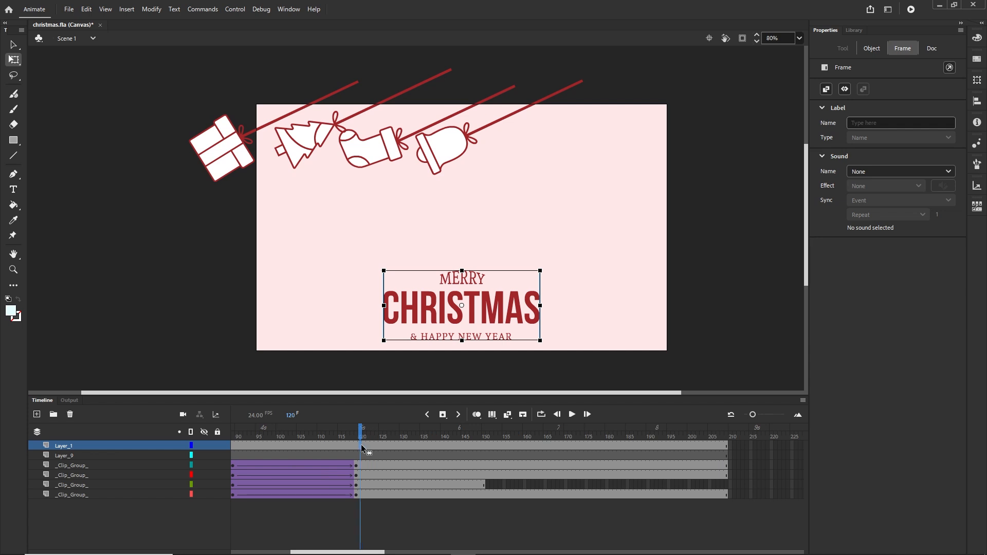
shift+click(747, 496)
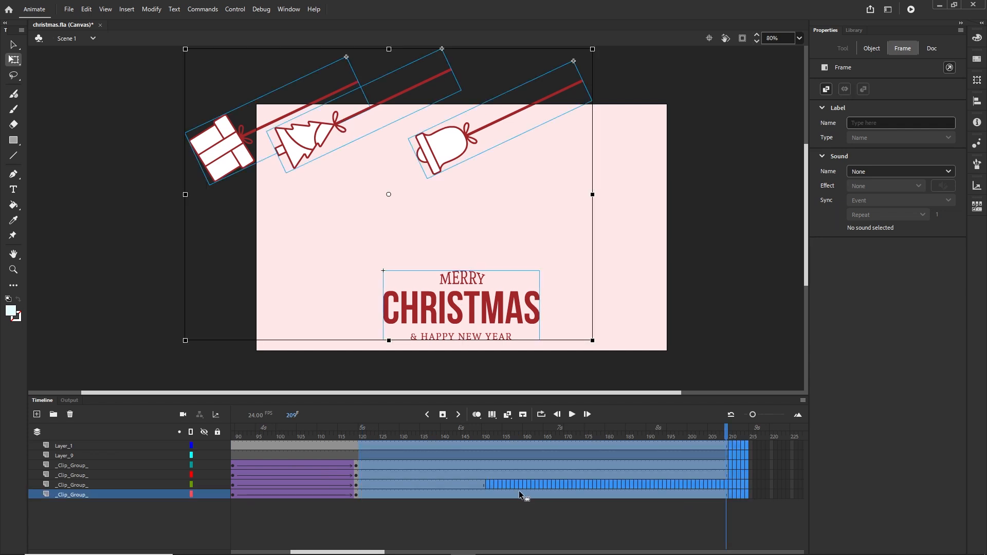
right_click(446, 470)
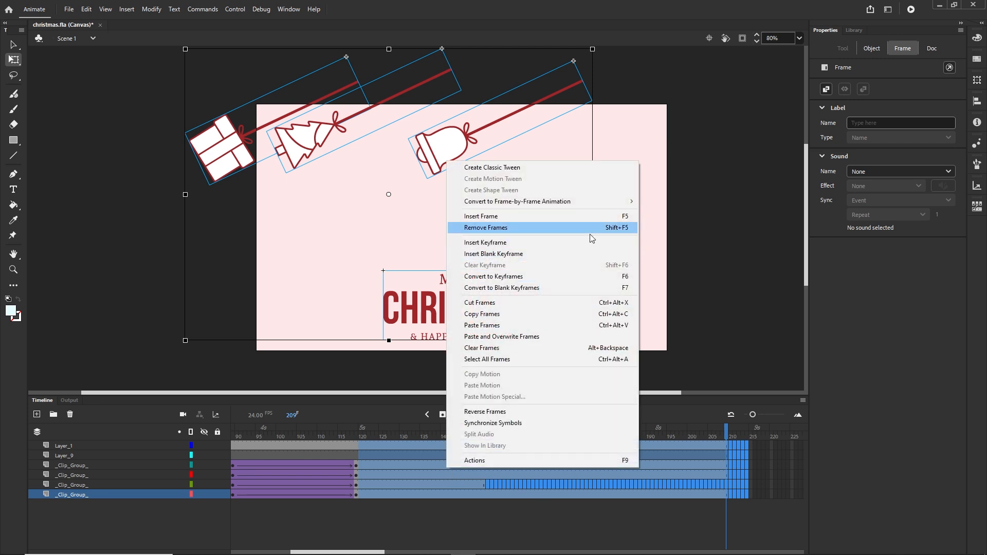
click(613, 228)
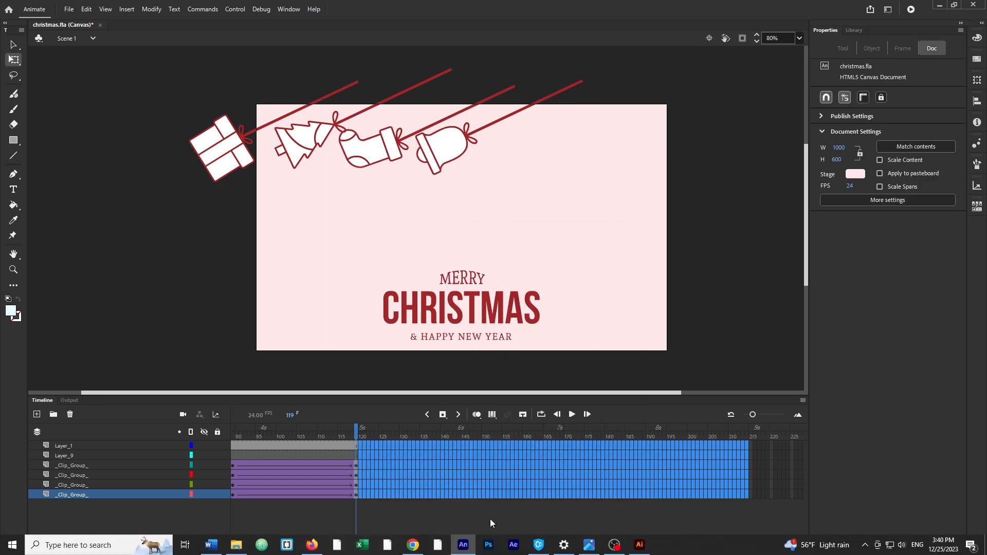
key(Return)
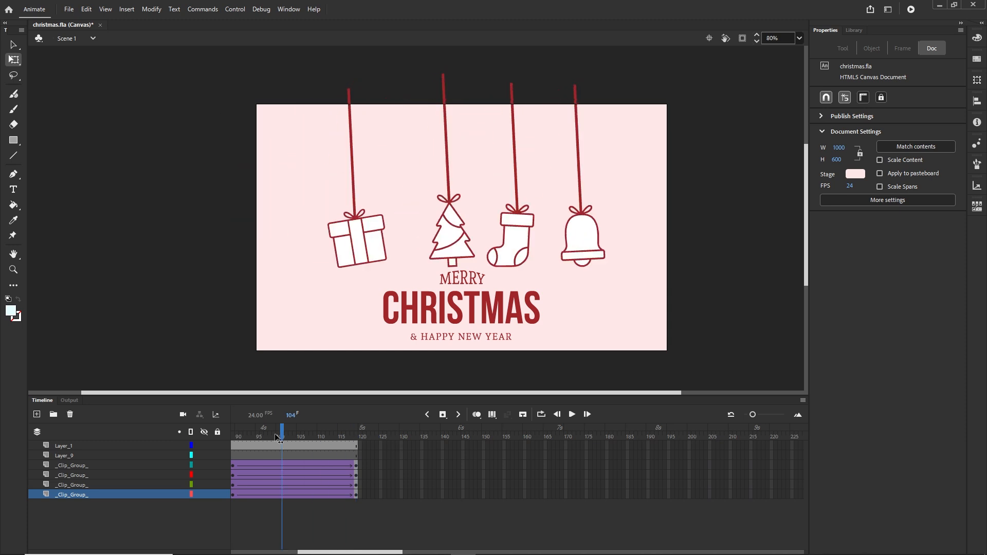
drag(234, 446, 287, 447)
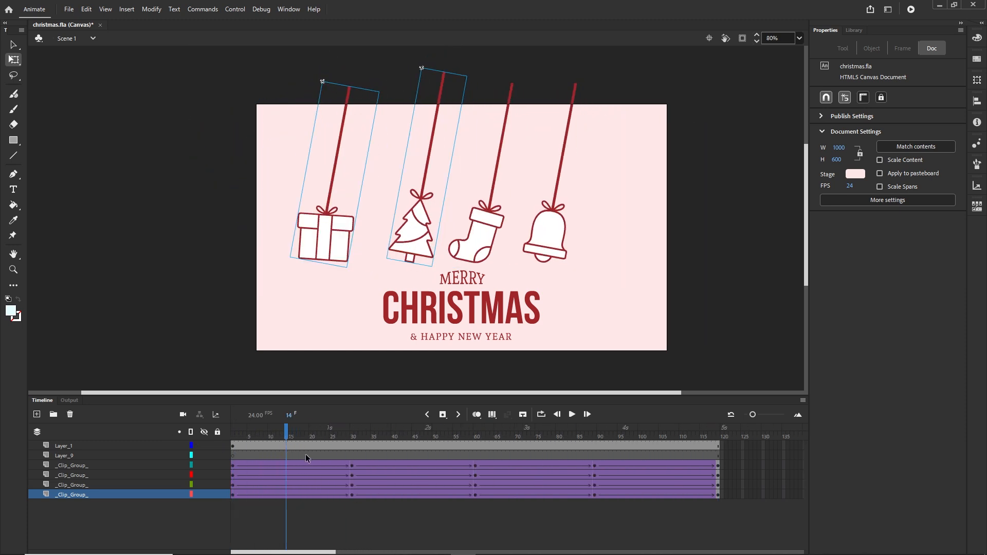
Offset the frame 30 keyframes, moving the tree's to frame 33, the gift's to frame 28 and the stocking's to frame 31
click(352, 467)
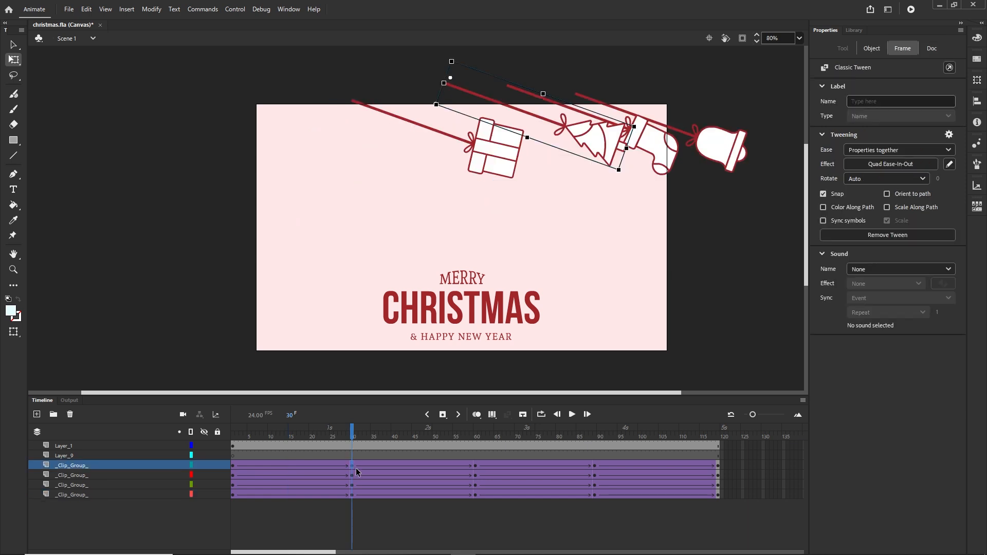
drag(361, 467, 362, 466)
click(352, 475)
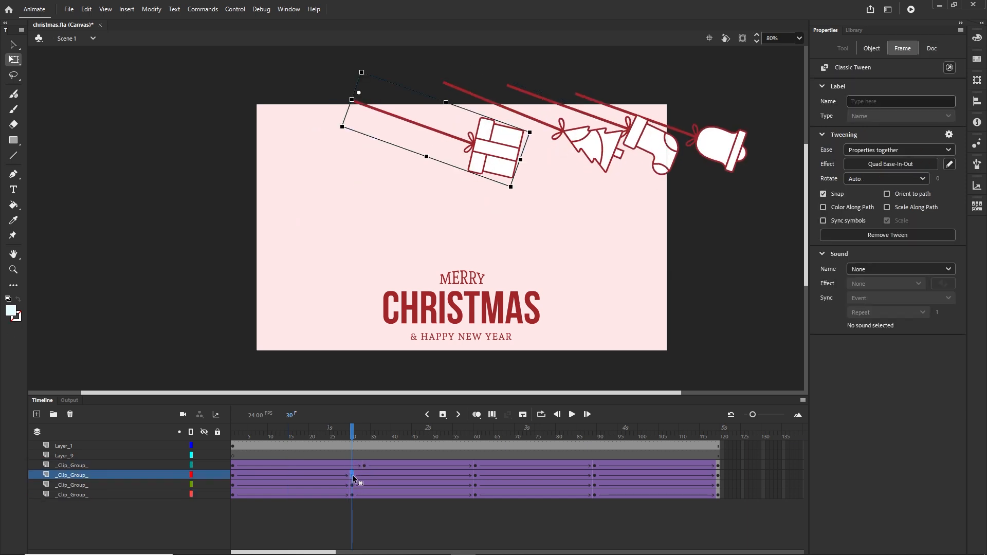
drag(341, 475, 357, 484)
click(352, 486)
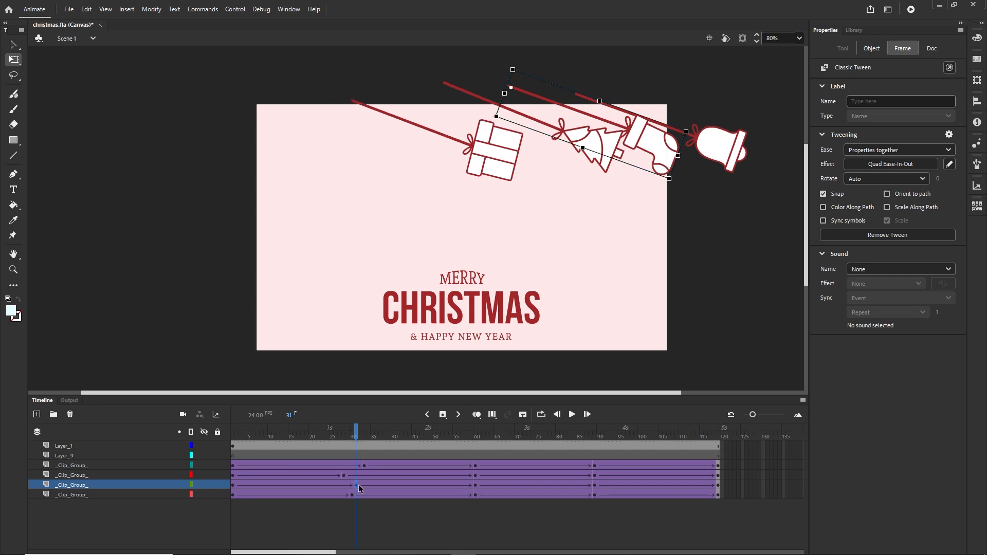
Stagger the frame 60 keyframes, moving the gift's to frame 57 and the tree's and stocking's to frame 62
click(475, 476)
mouse_move(468, 475)
mouse_down()
mouse_move(482, 468)
mouse_move(483, 485)
mouse_up()
click(475, 466)
click(474, 486)
Move the frame 89 keyframes to frame 87 for the tree, 91 for the stocking and 85 for the bell, and preview in the browser
click(595, 466)
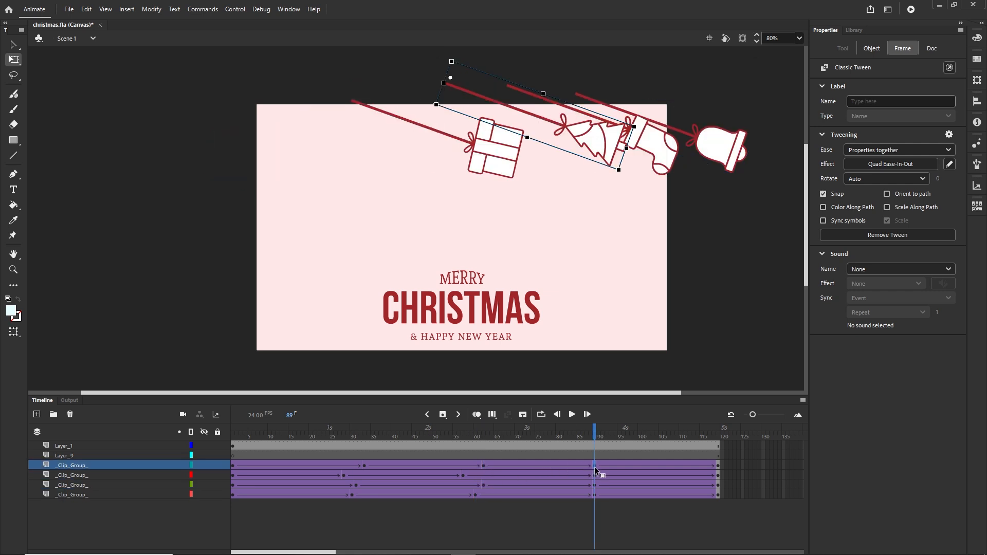
drag(586, 465, 578, 495)
click(594, 486)
click(594, 494)
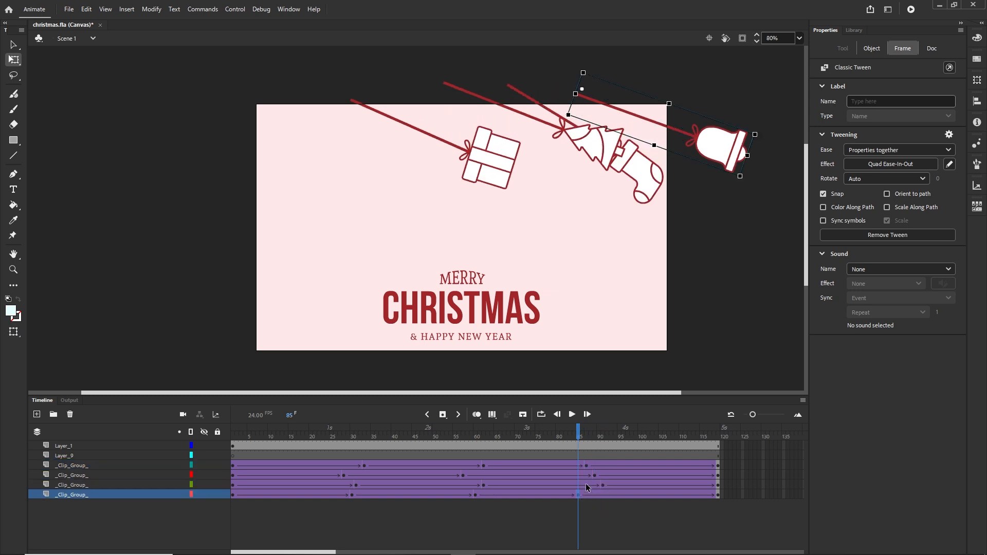
drag(579, 437, 359, 429)
key(ctrl+Return)
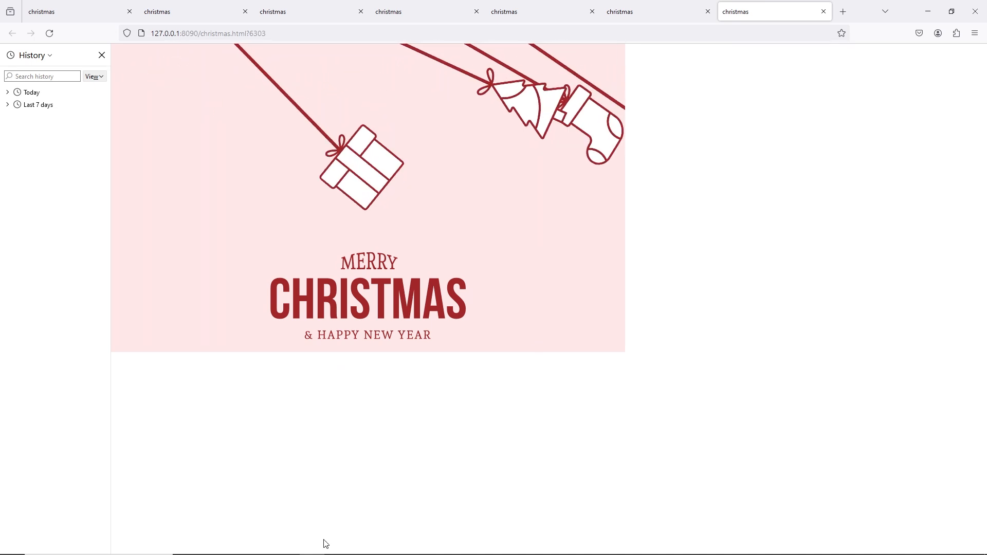
Return to Animate and move the gift's frame 28 keyframe to frame 30 and its frame 57 keyframe to frame 59
click(463, 546)
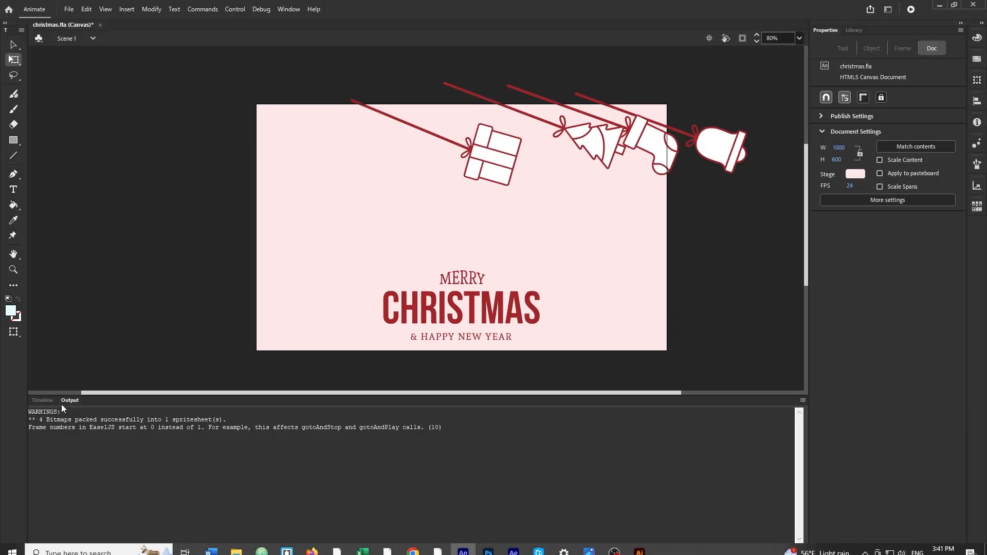
click(344, 476)
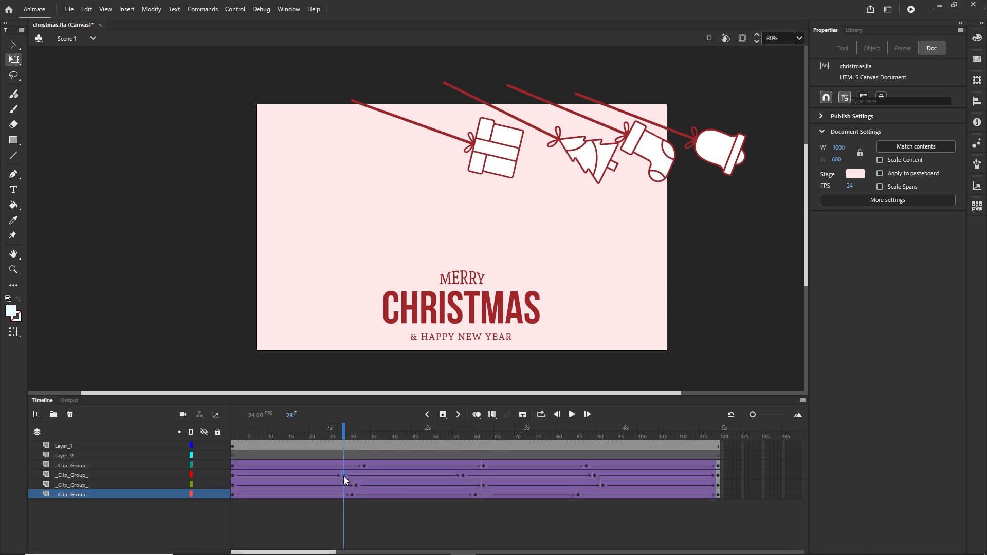
drag(351, 475, 352, 476)
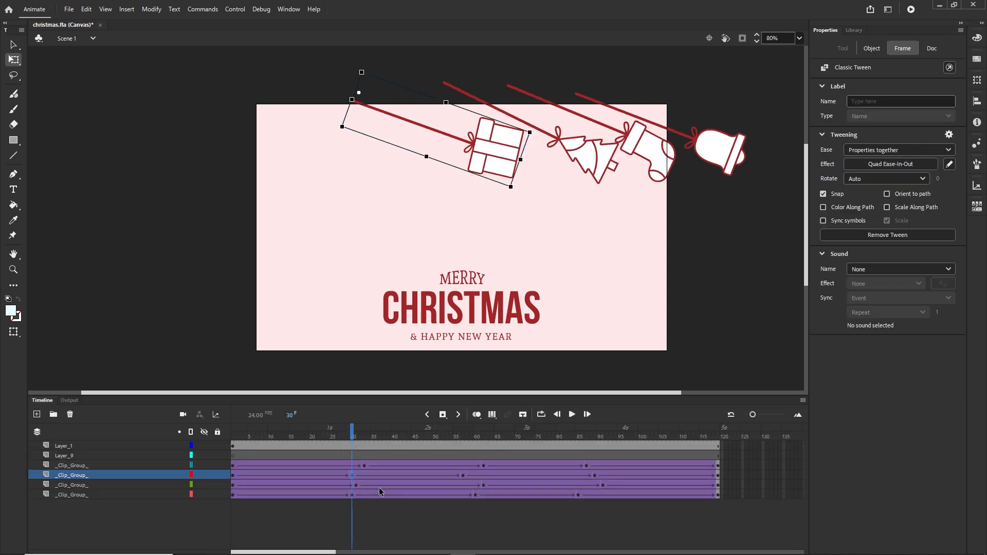
click(463, 475)
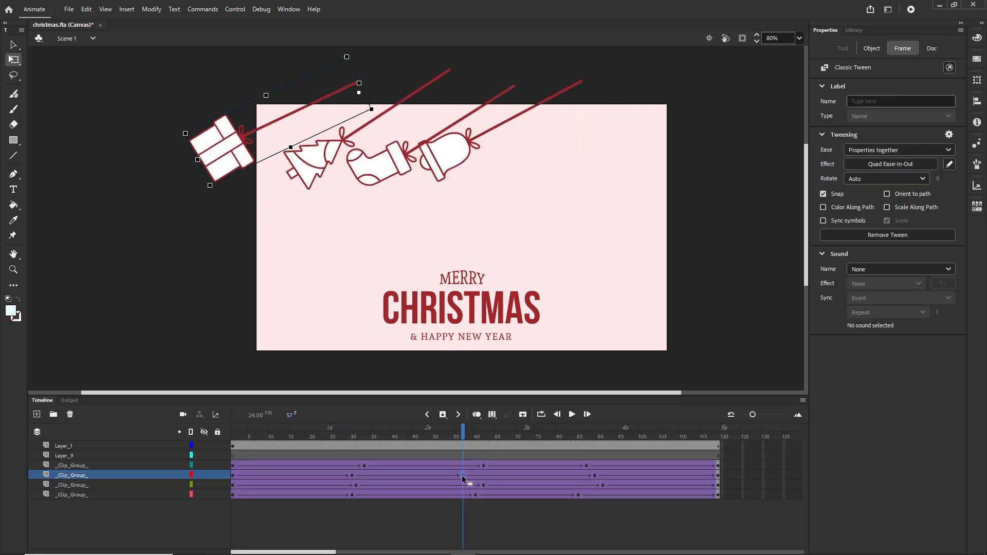
drag(471, 475, 471, 475)
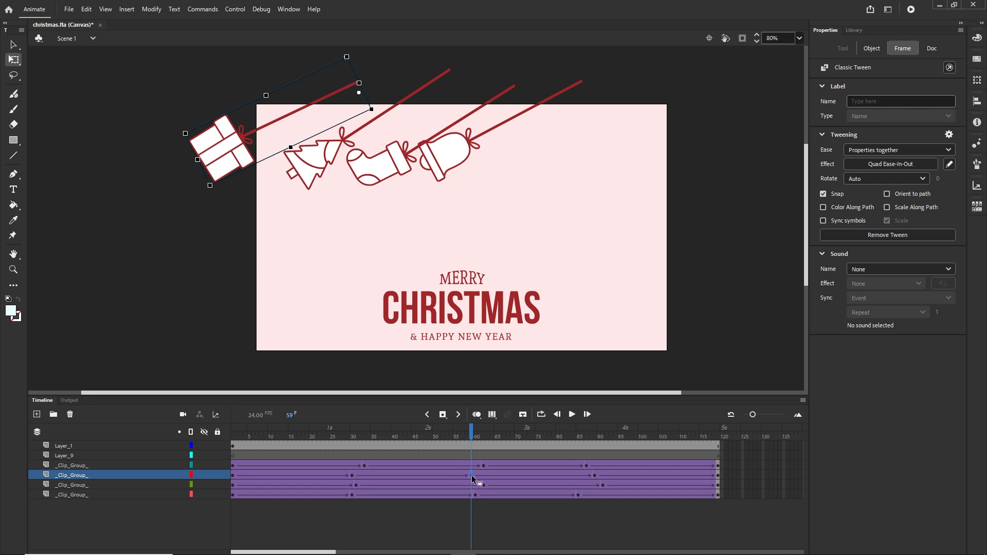
Move the stocking's frame 91 keyframe to frame 87 and preview the animation in the browser
click(603, 485)
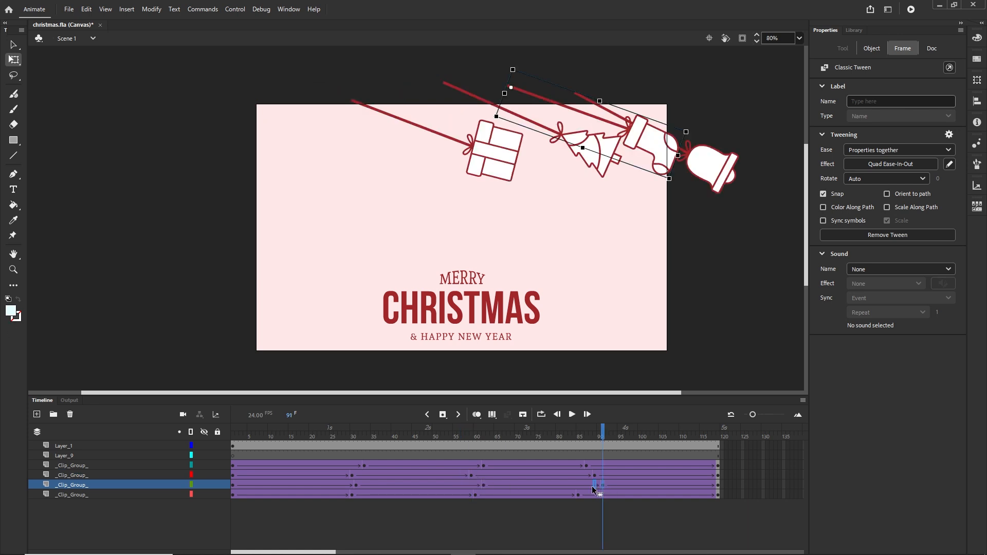
drag(589, 486, 590, 486)
drag(588, 437, 363, 439)
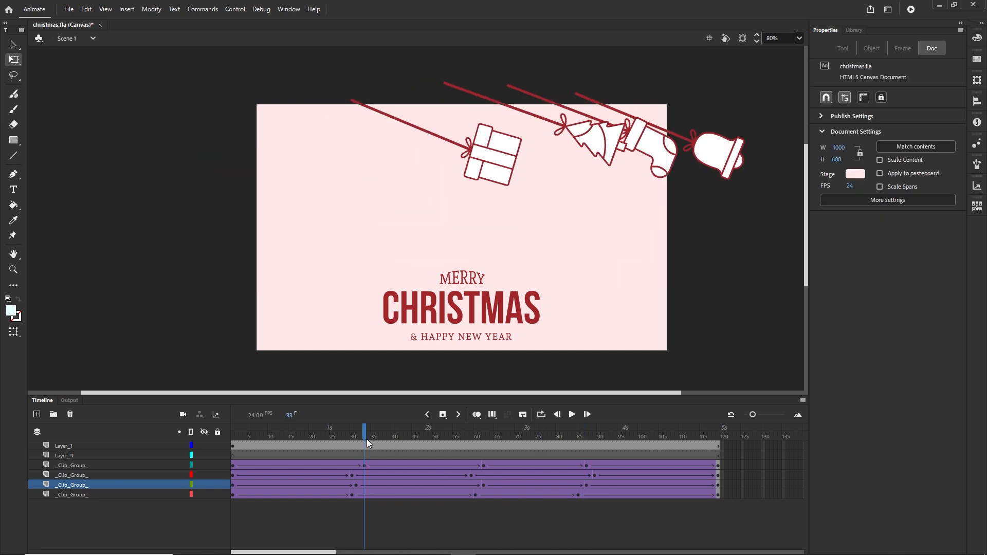
key(ctrl+Return)
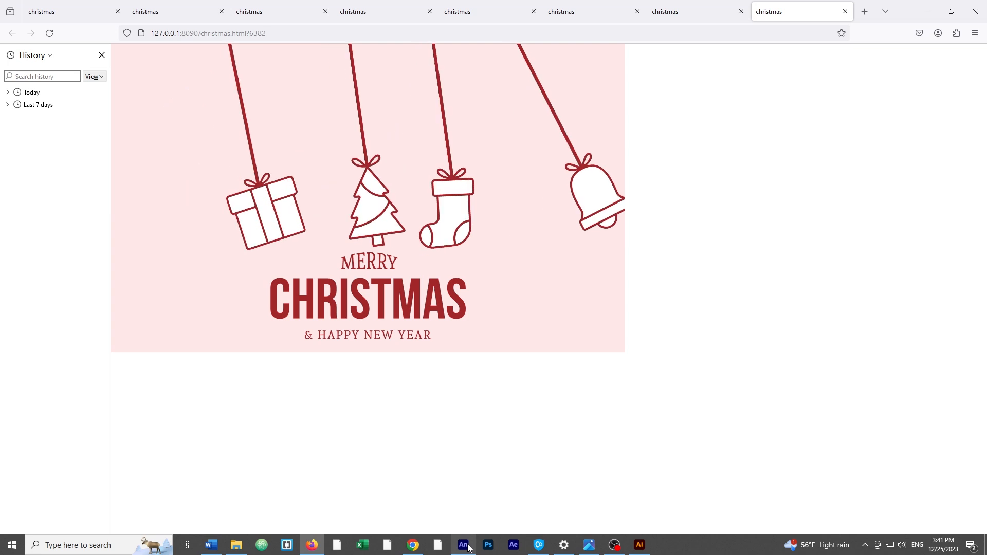
click(472, 547)
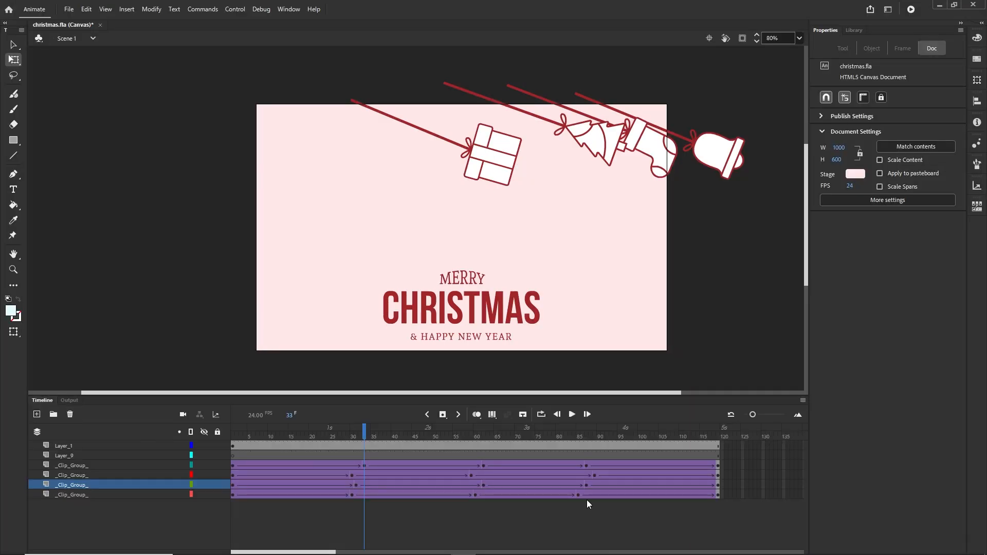
drag(368, 435, 325, 443)
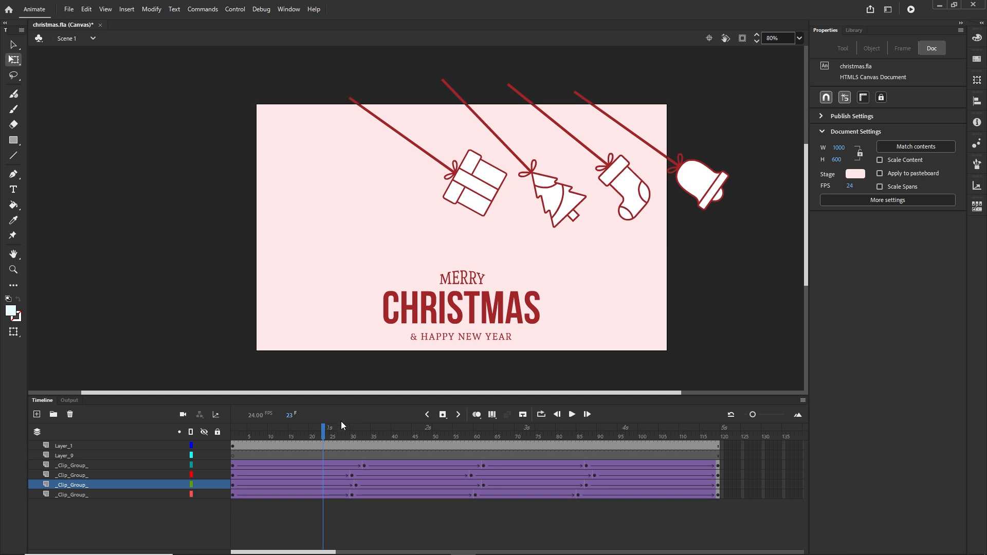
Switch to File Explorer, open the tutorial's Animate folder and examine the files saved alongside christmas.fla
click(238, 547)
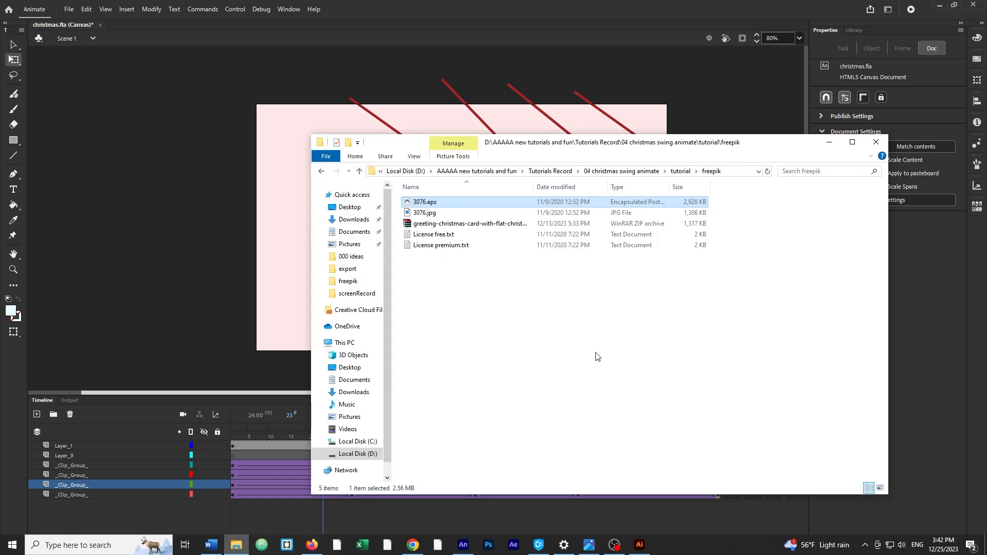
click(681, 171)
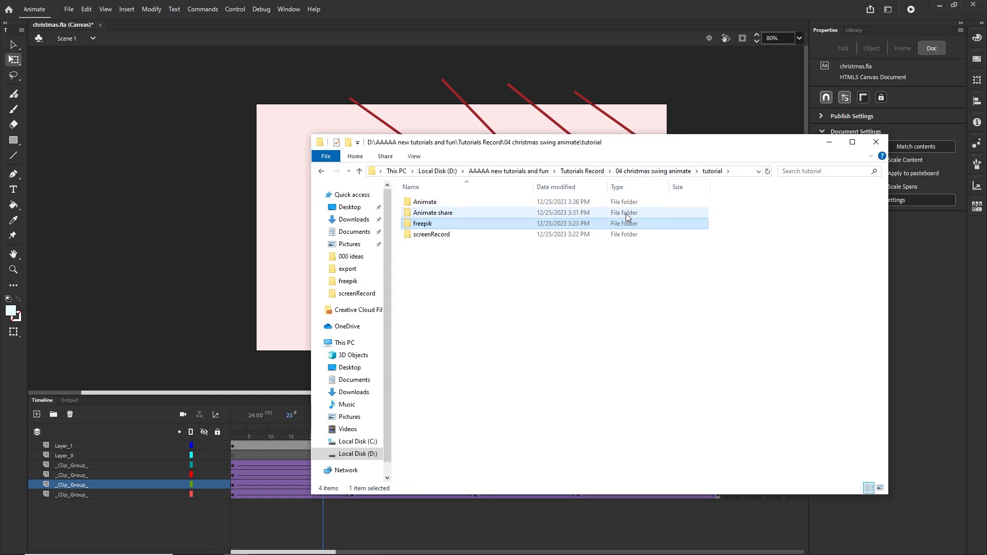
click(431, 205)
double_click(430, 206)
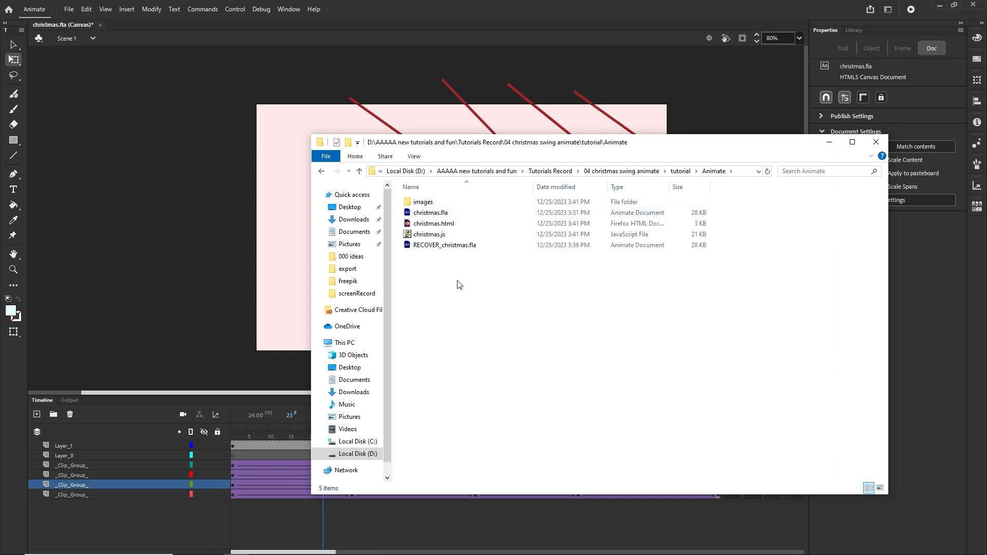
click(436, 246)
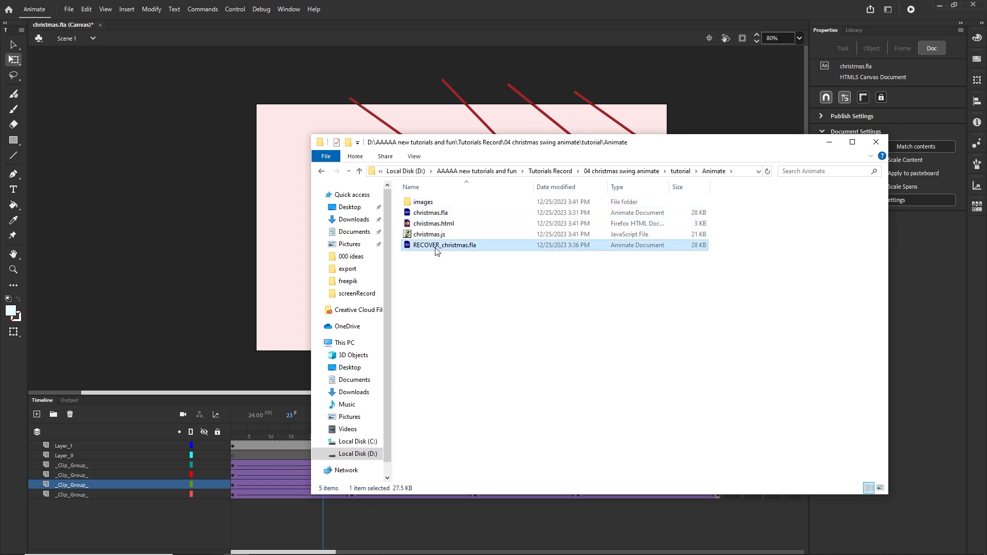
click(432, 215)
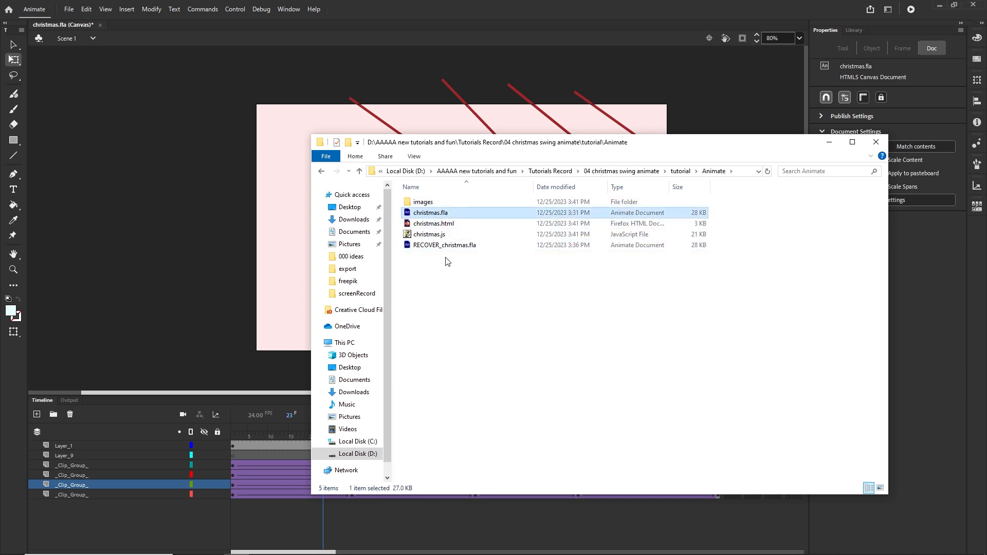
click(436, 248)
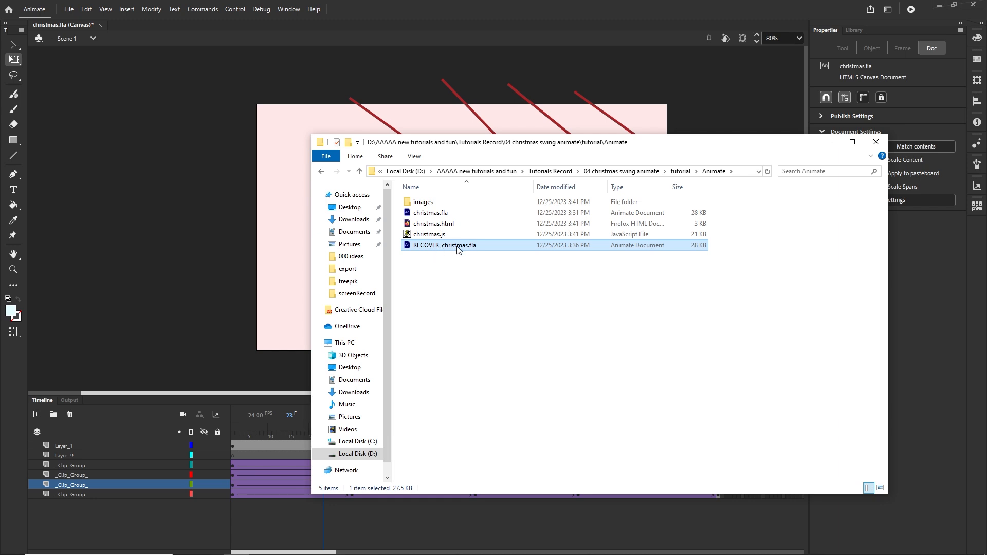
click(431, 236)
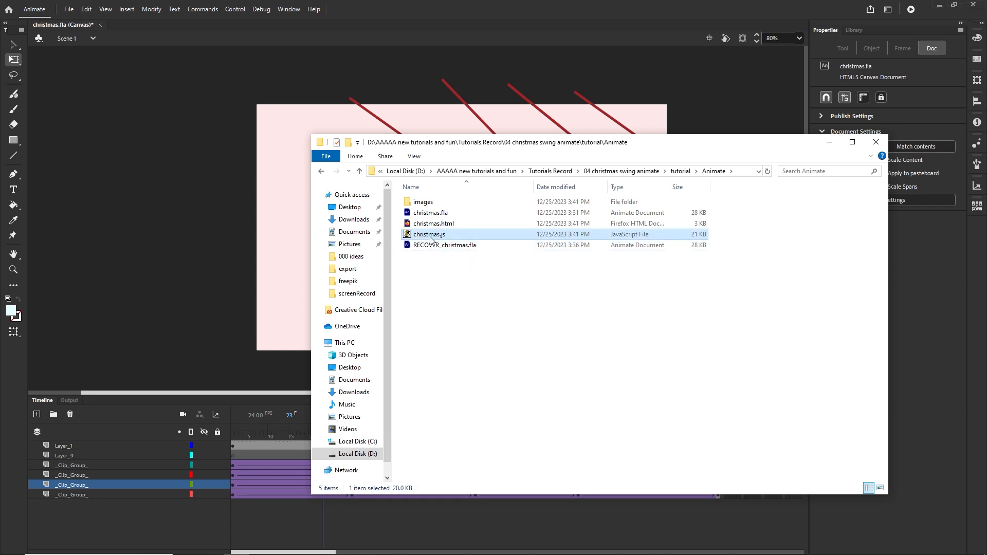
Delete christmas.js, christmas.html and the images folder from the Animate folder, and return to the animation
click(428, 224)
click(430, 236)
key(Delete)
click(443, 225)
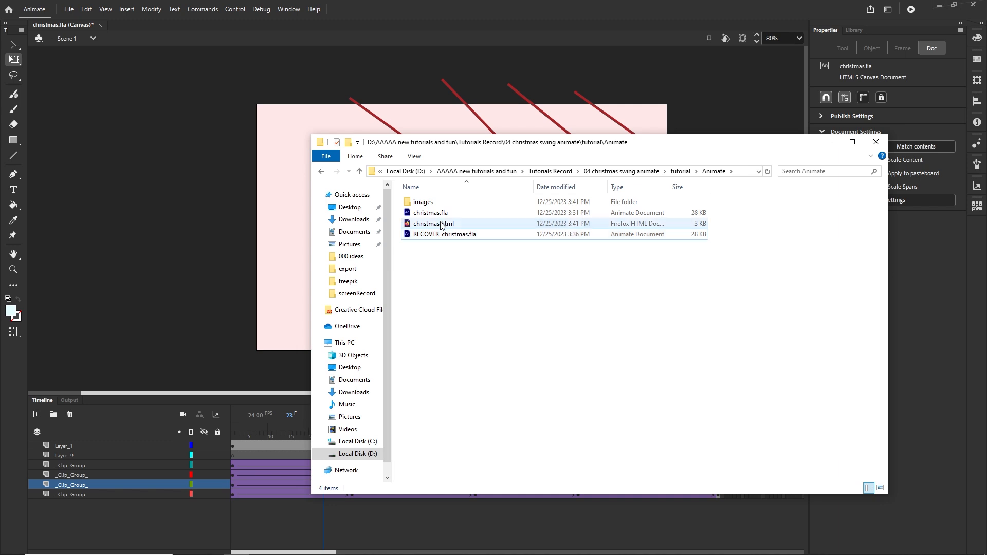
key(Delete)
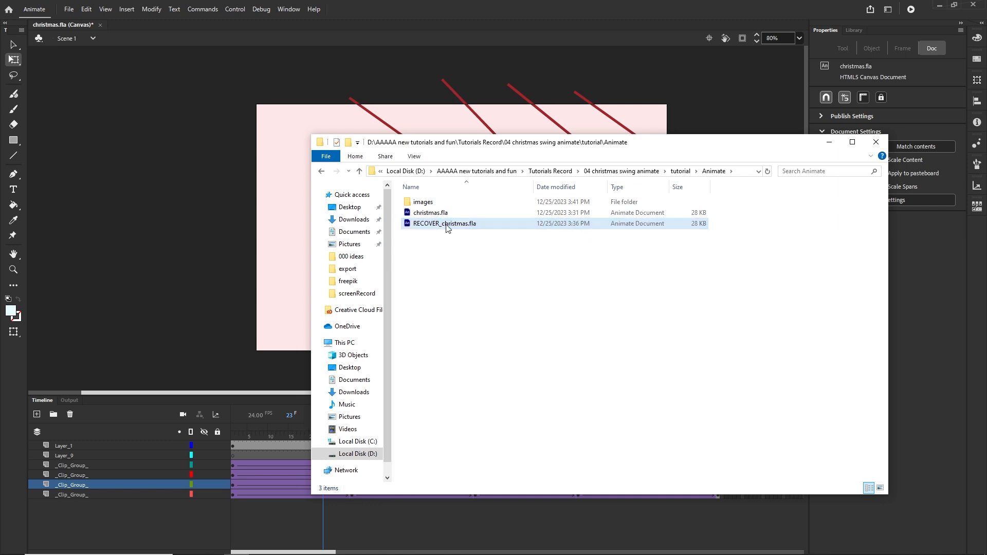
click(422, 202)
key(Delete)
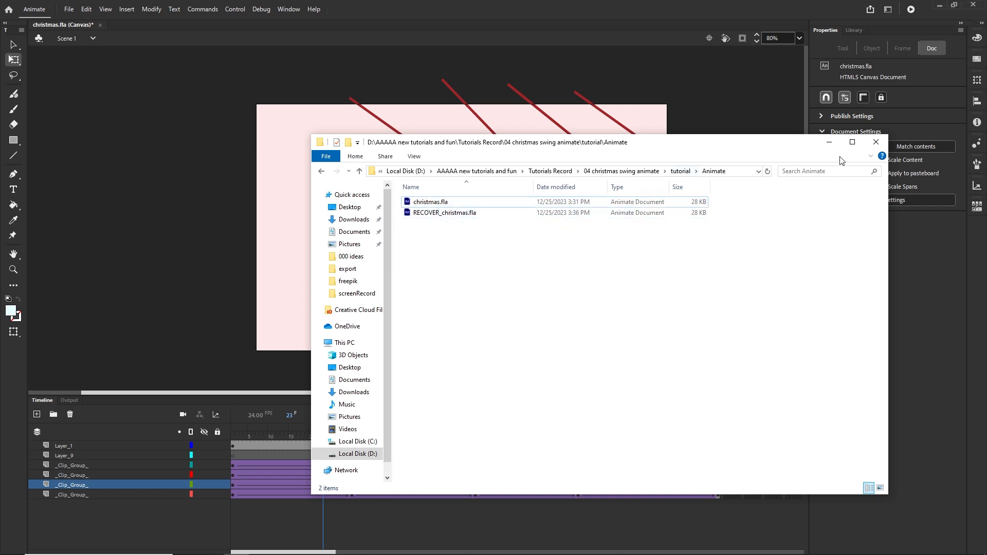
click(829, 142)
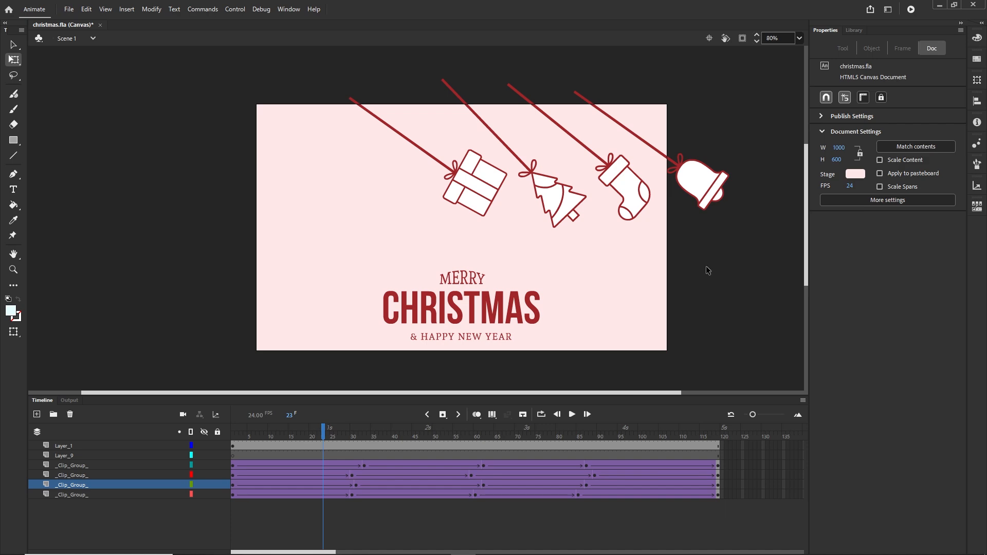
Preview the animation in the browser again and delete the regenerated christmas.js, christmas.html and images folder in File Explorer
key(ctrl+Return)
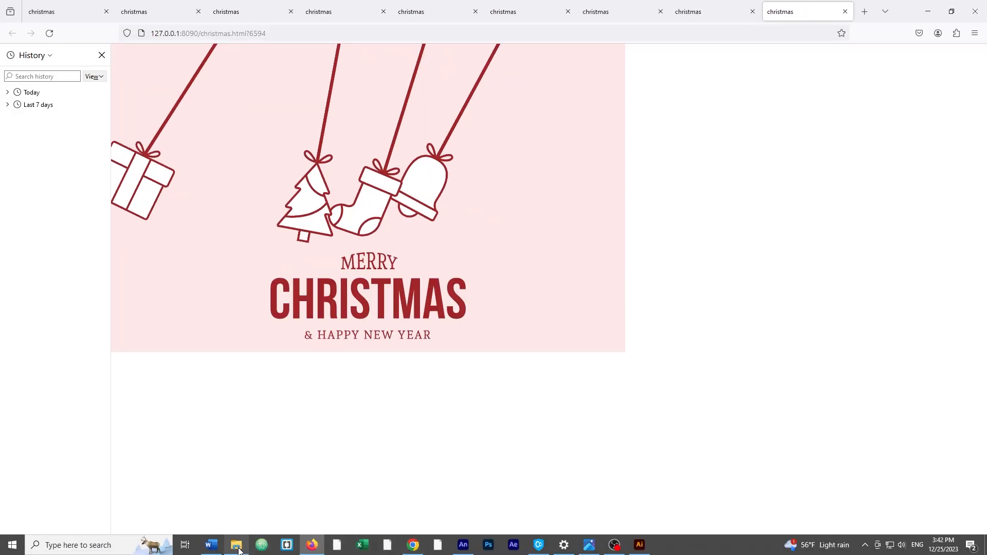
click(237, 546)
click(433, 236)
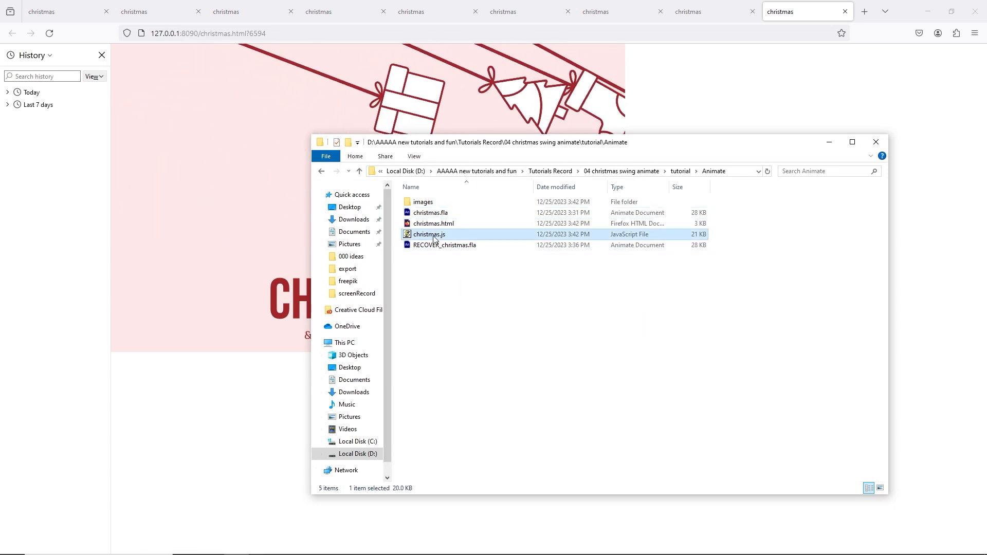
key(Delete)
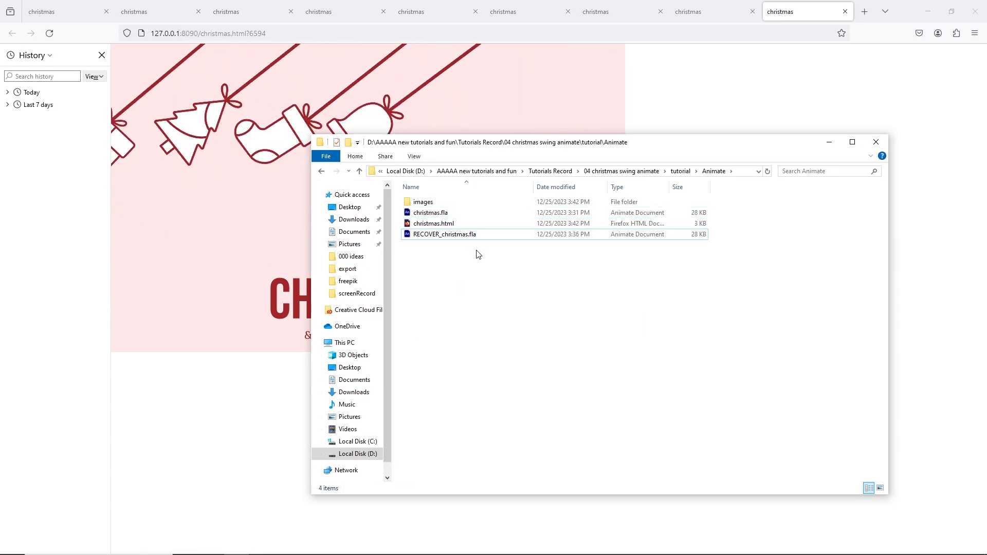
click(425, 225)
key(Delete)
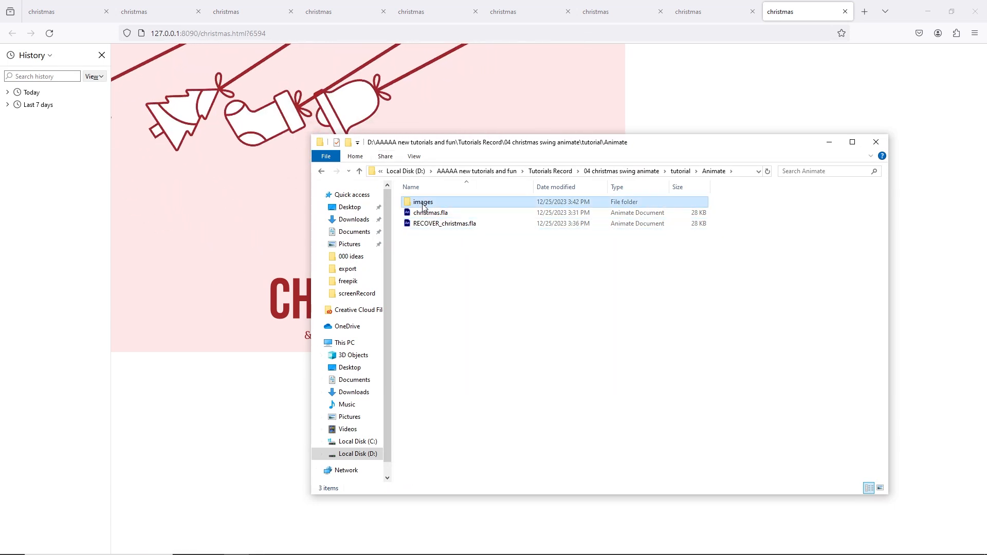
key(Delete)
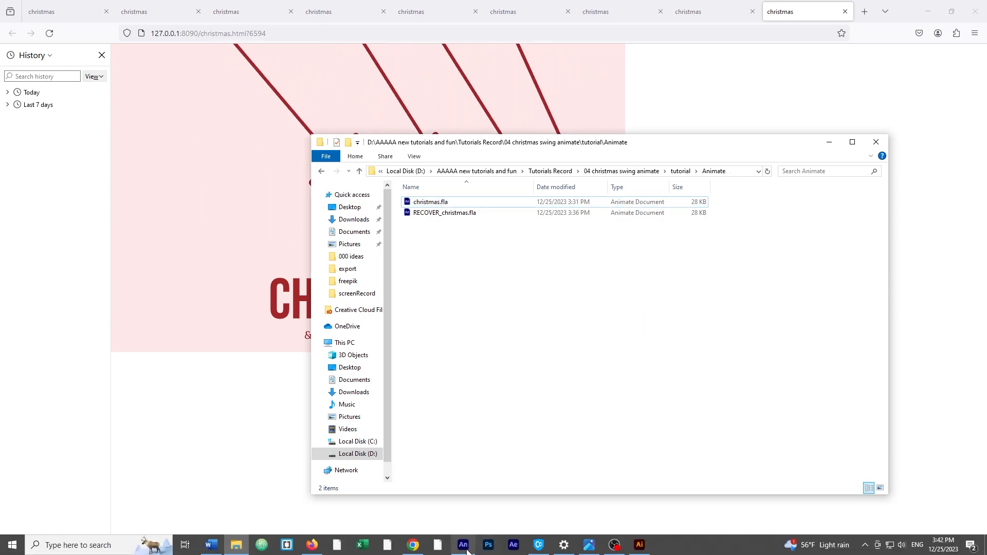
Switch back to Animate, open the Publish Settings and browse for the output destination to the tutorial's Animate folder
click(465, 546)
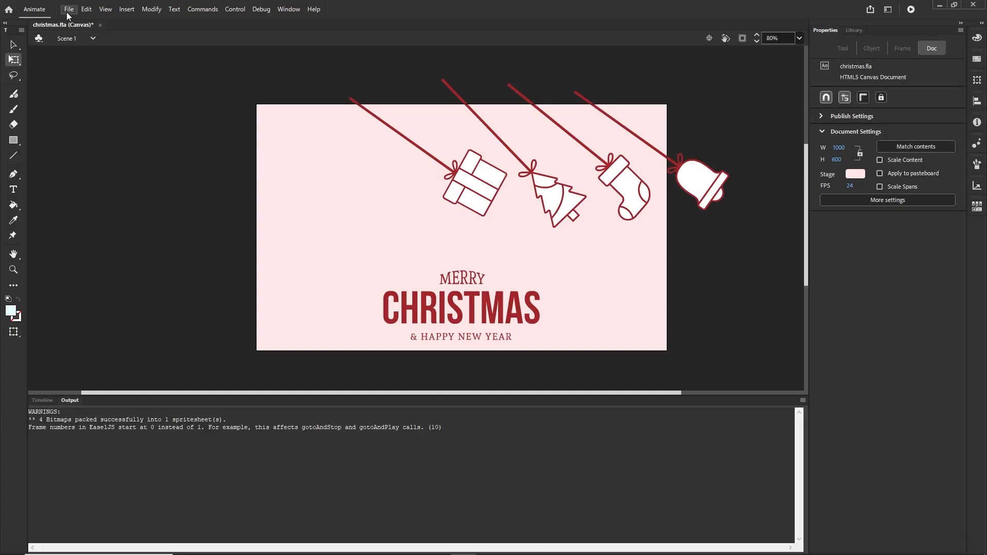
click(69, 9)
click(111, 201)
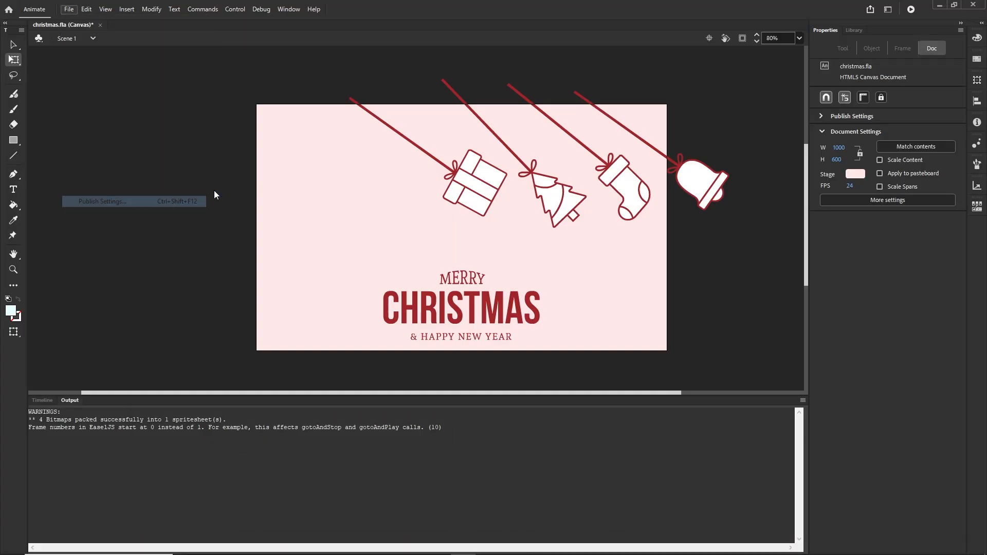
click(386, 169)
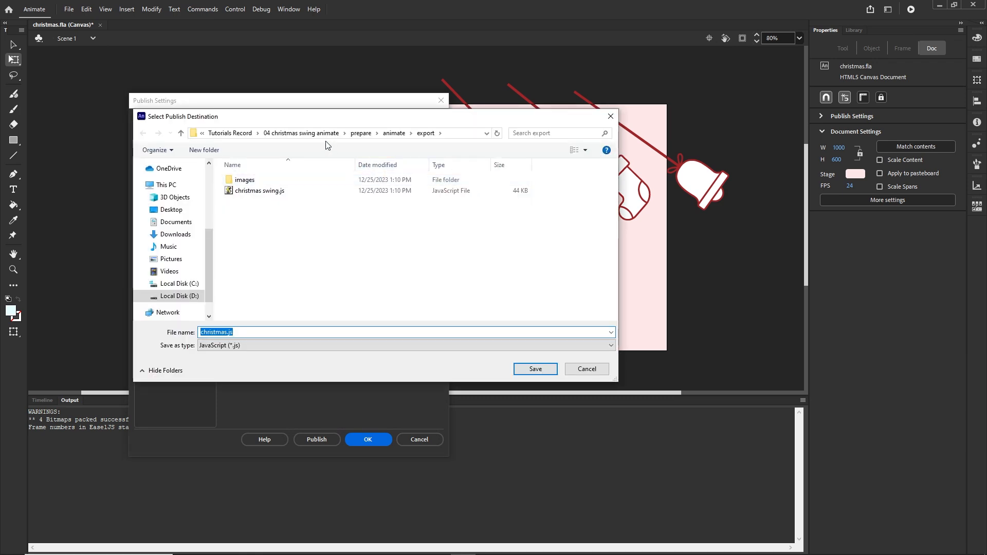
click(323, 135)
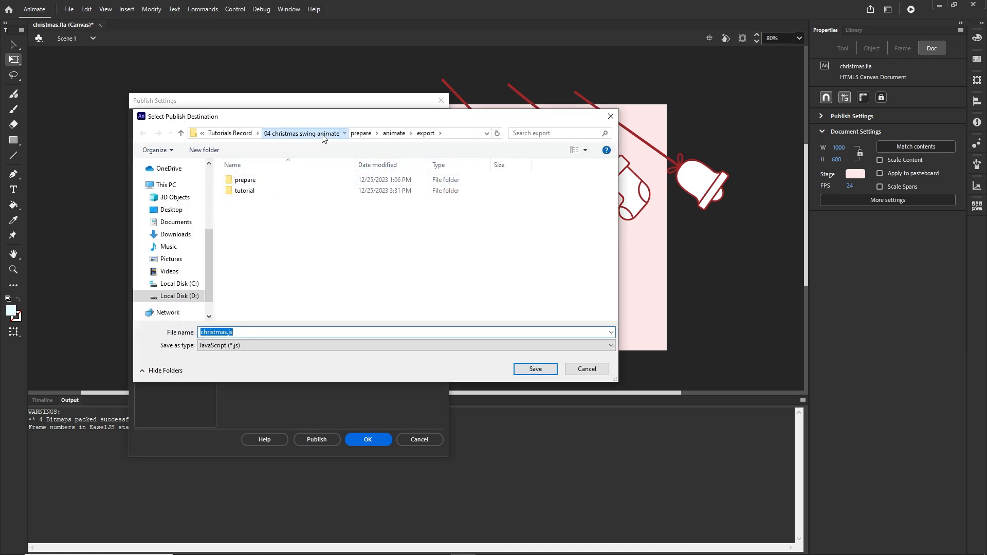
double_click(257, 190)
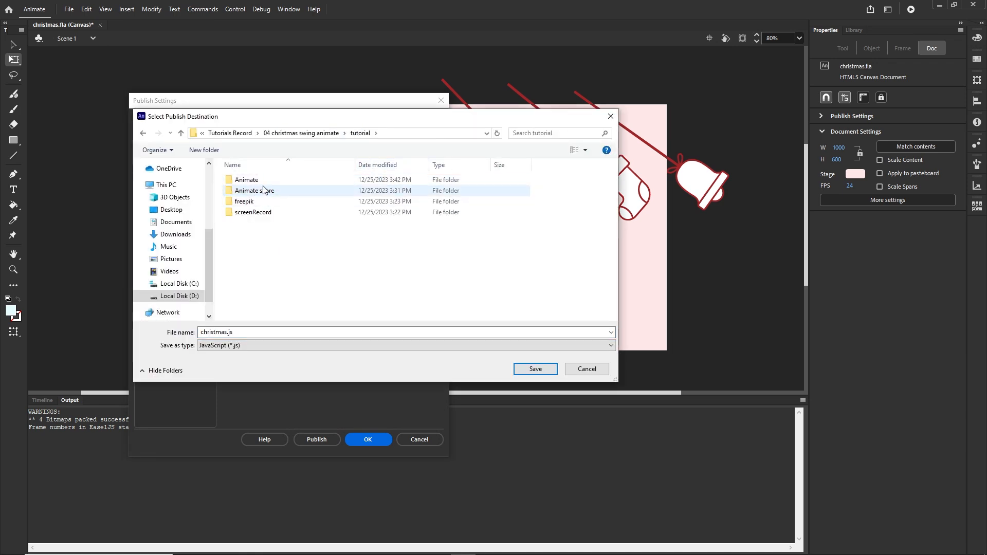
double_click(247, 180)
Create a folder named index in the Animate folder and set it as the publish destination for christmas.js
right_click(259, 208)
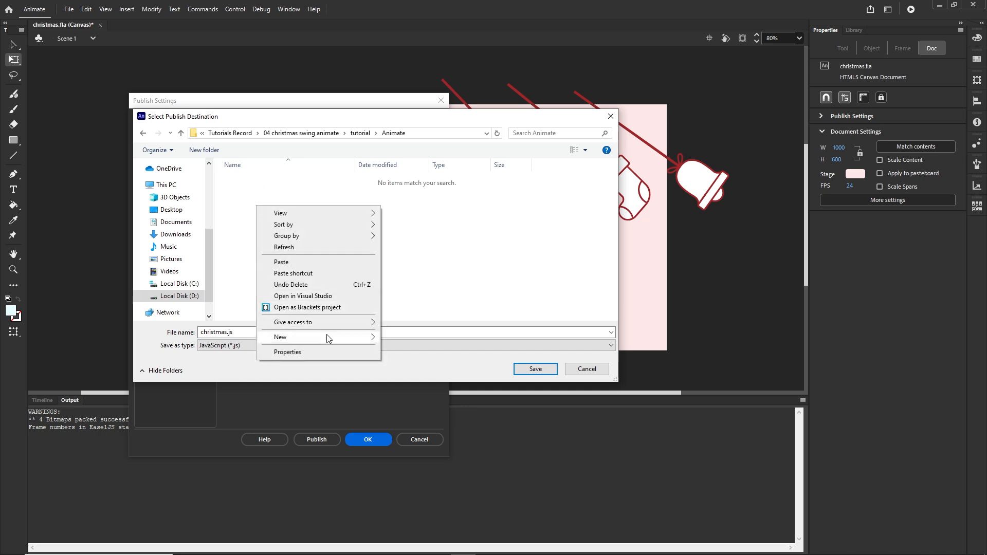
mouse_move(329, 338)
click(455, 336)
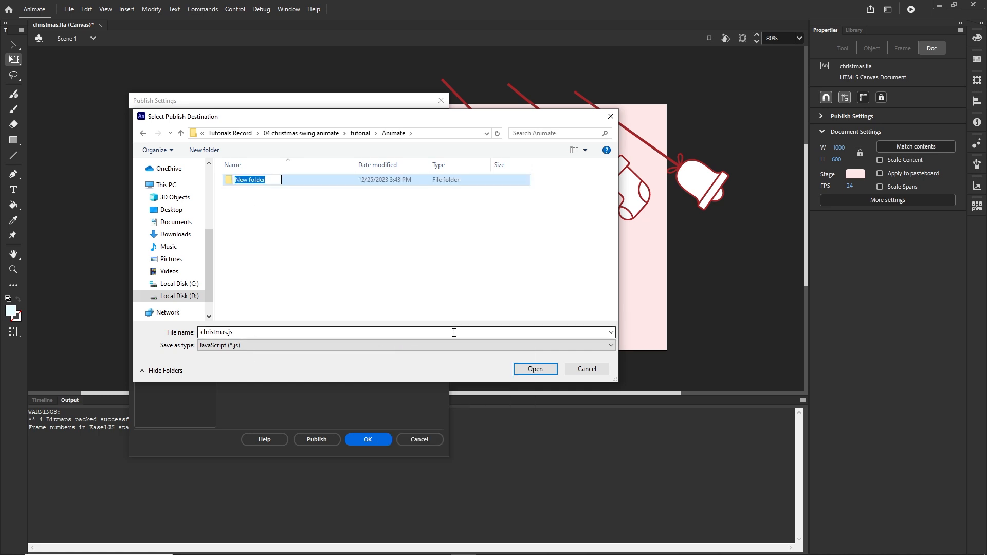
text(index)
click(370, 257)
double_click(245, 183)
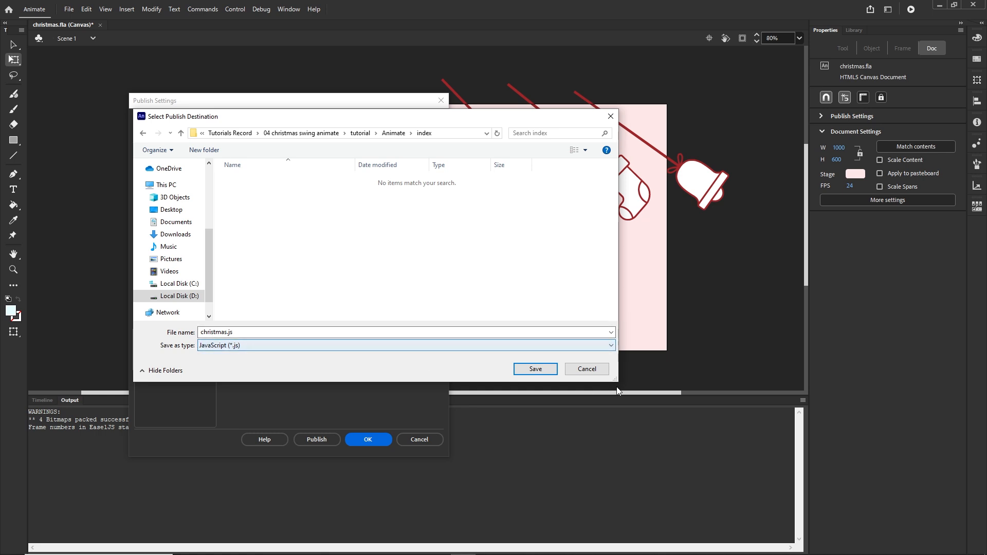
click(534, 376)
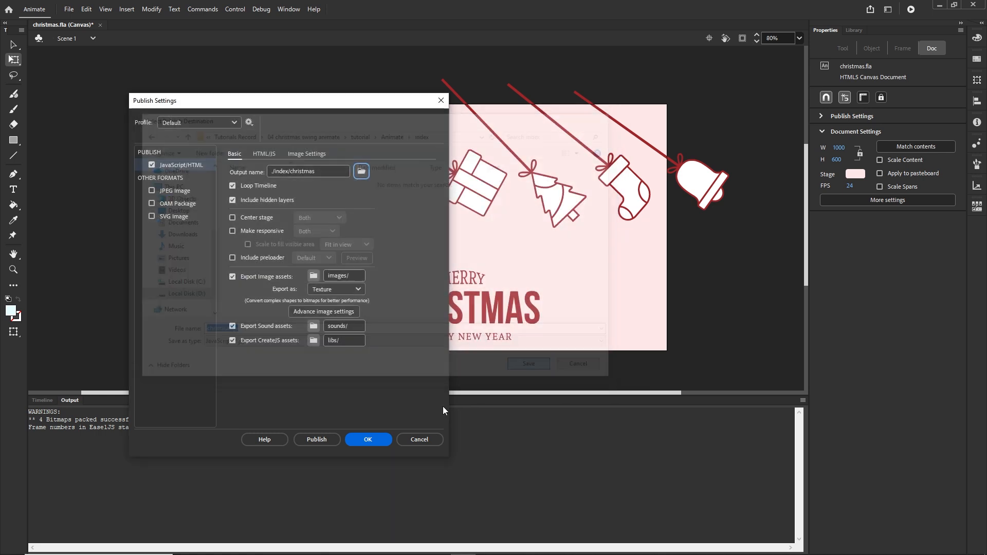
Confirm the publish settings and publish the animation to the index folder
click(369, 440)
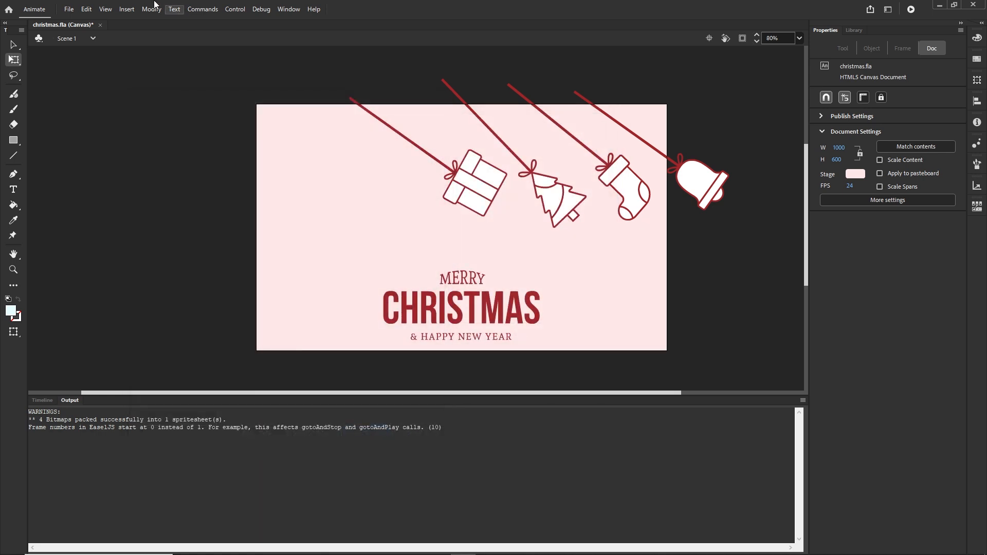
click(70, 10)
click(116, 212)
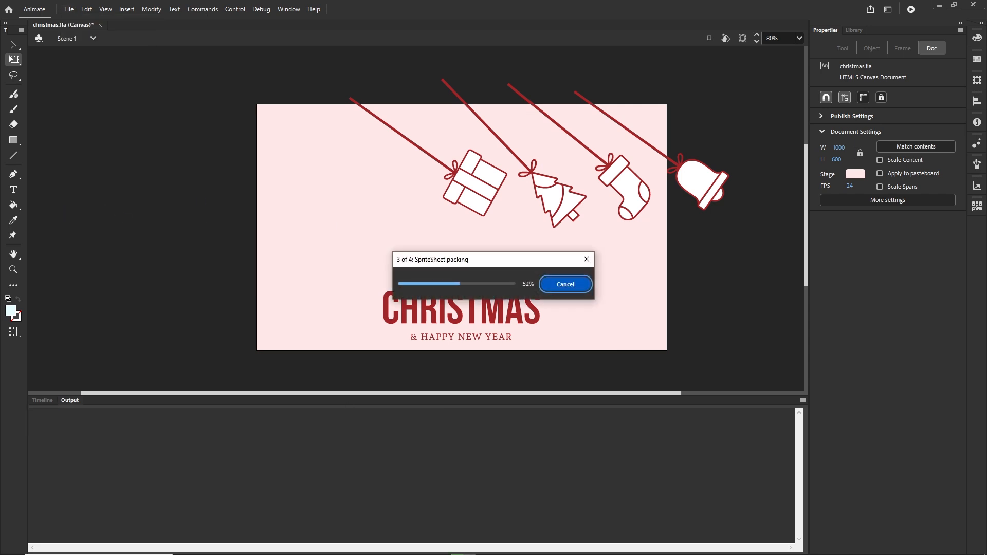
Open the index folder in File Explorer and view the published christmas.html in the browser
click(243, 549)
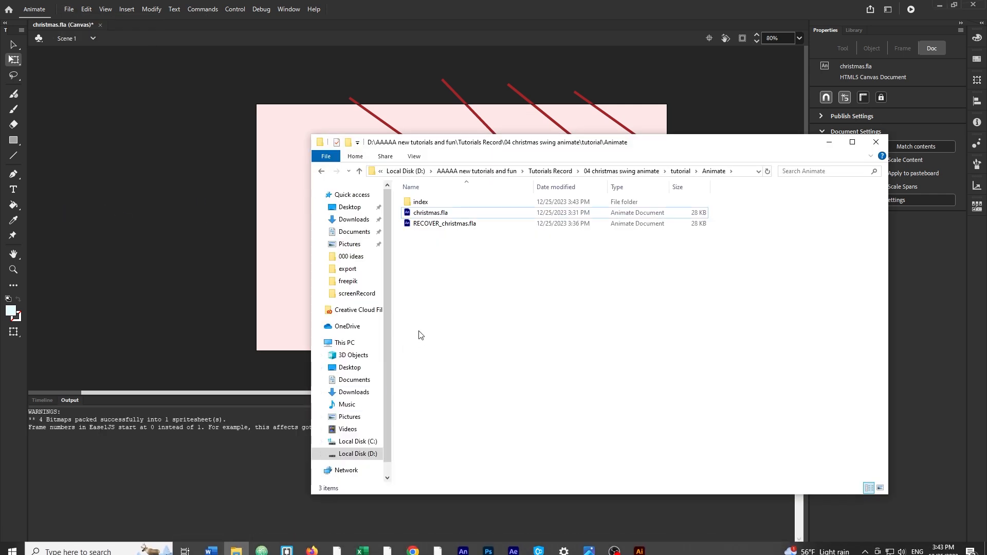
click(425, 204)
double_click(424, 206)
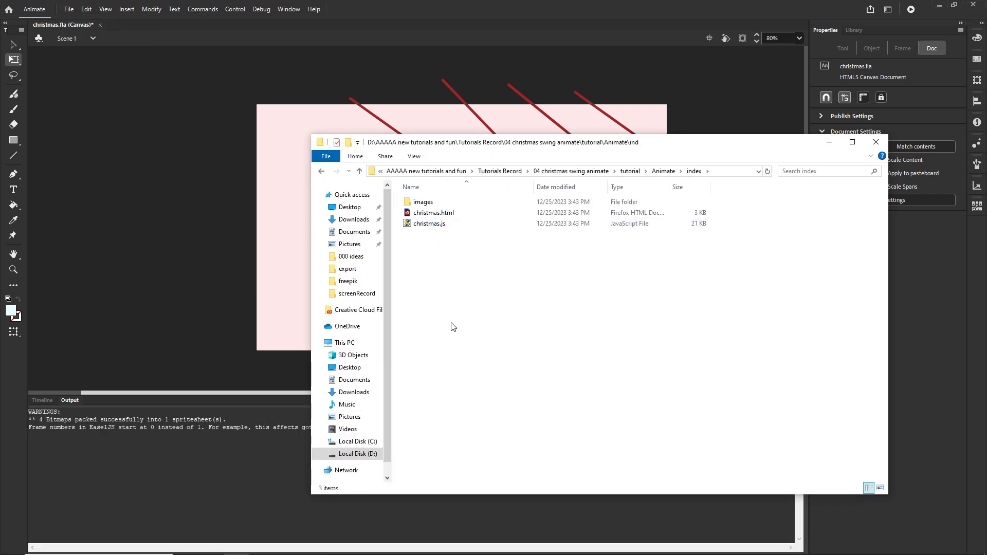
double_click(418, 213)
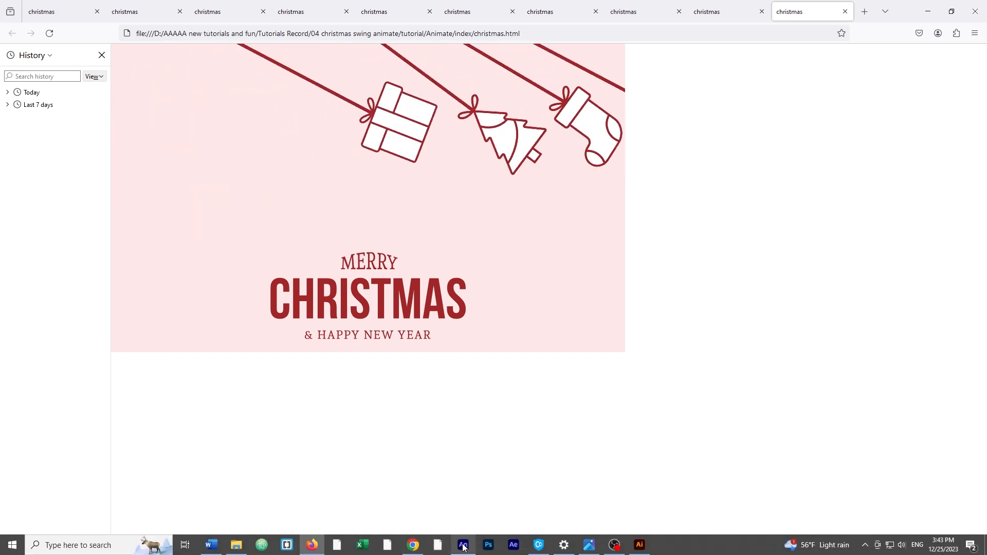
Switch back to Animate, show the timeline and open the animated GIF export settings
click(463, 545)
click(44, 402)
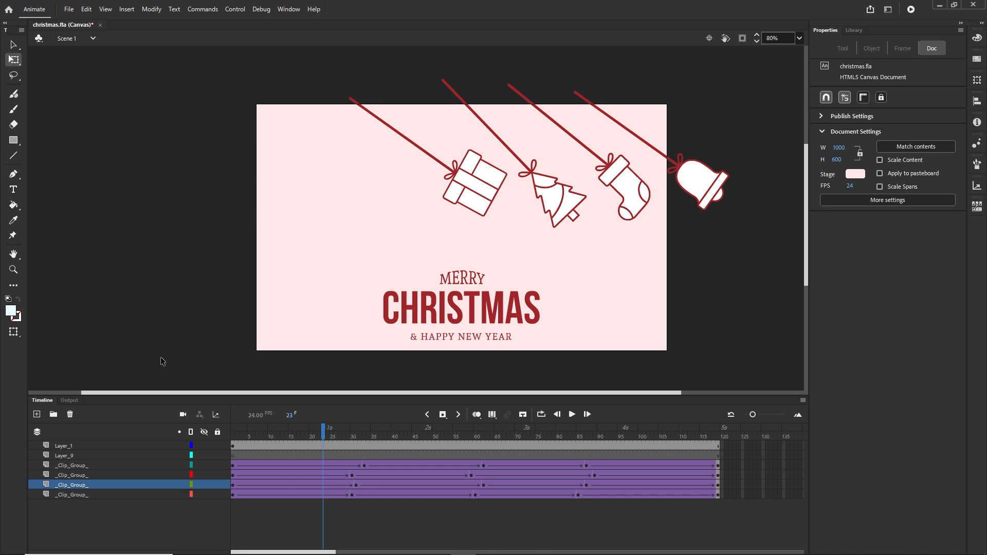
click(71, 14)
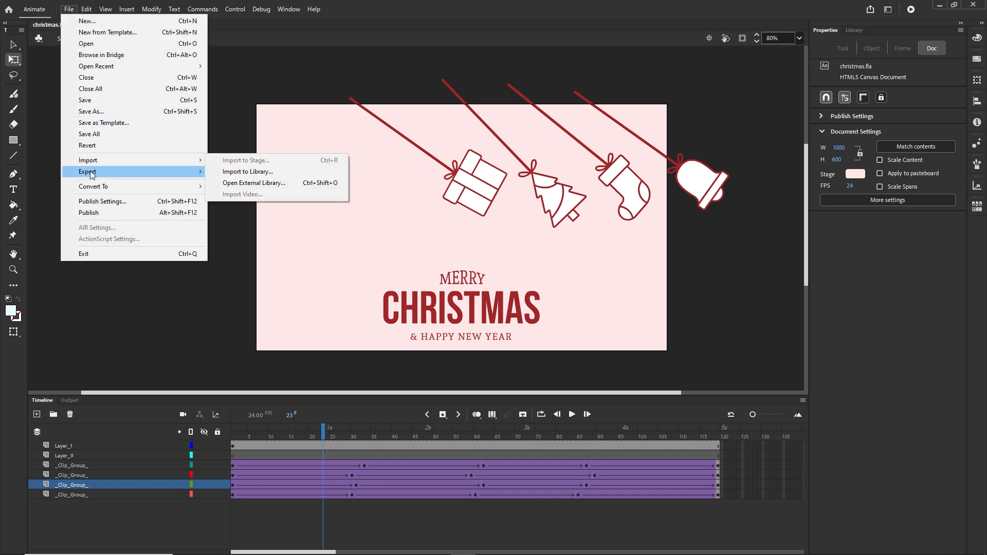
mouse_move(176, 174)
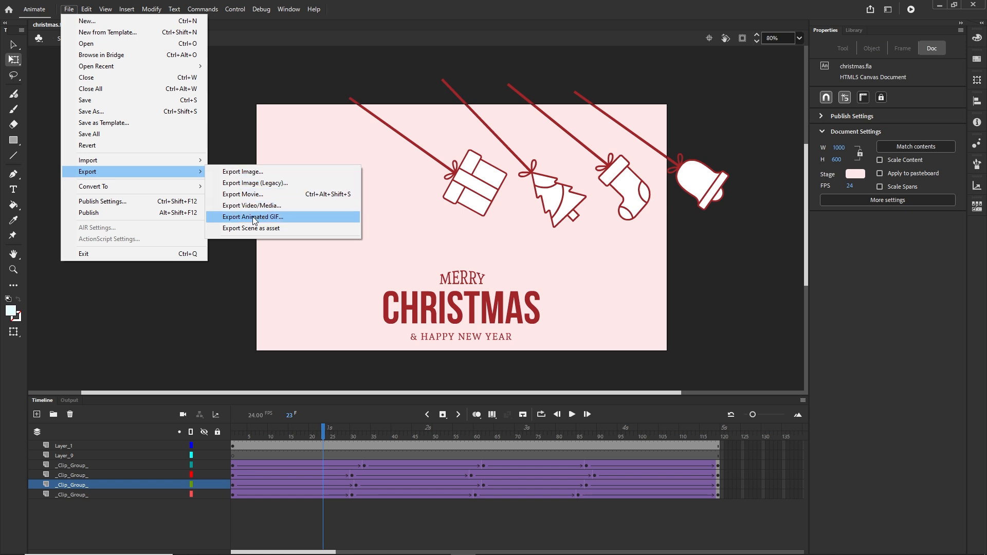
click(268, 219)
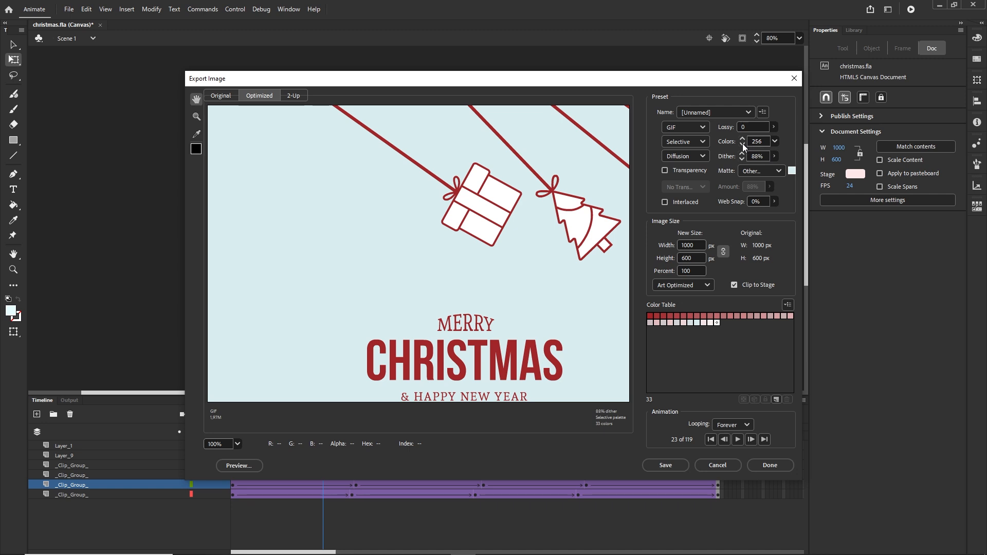
Try a 128-color palette for the GIF export and set it back to 256 colors
click(775, 143)
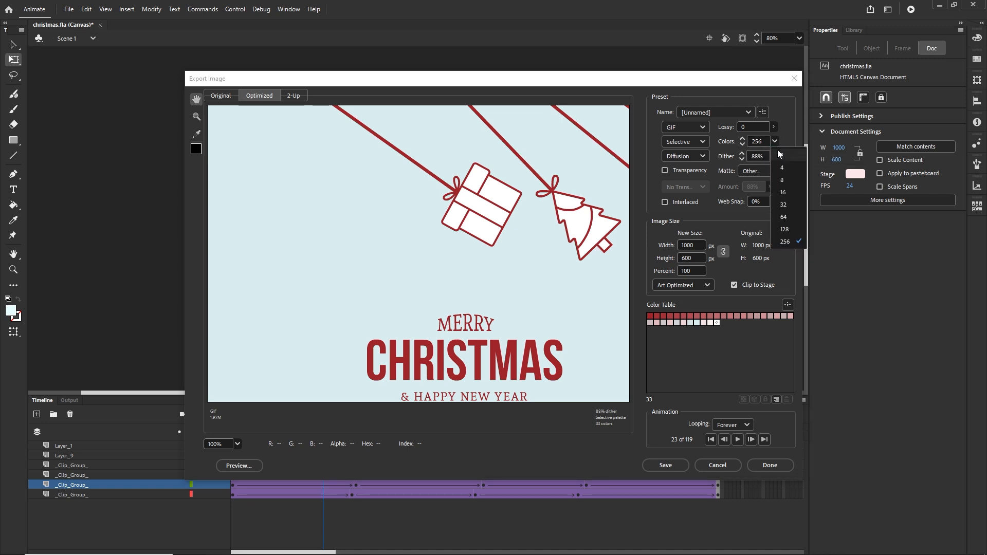
click(784, 230)
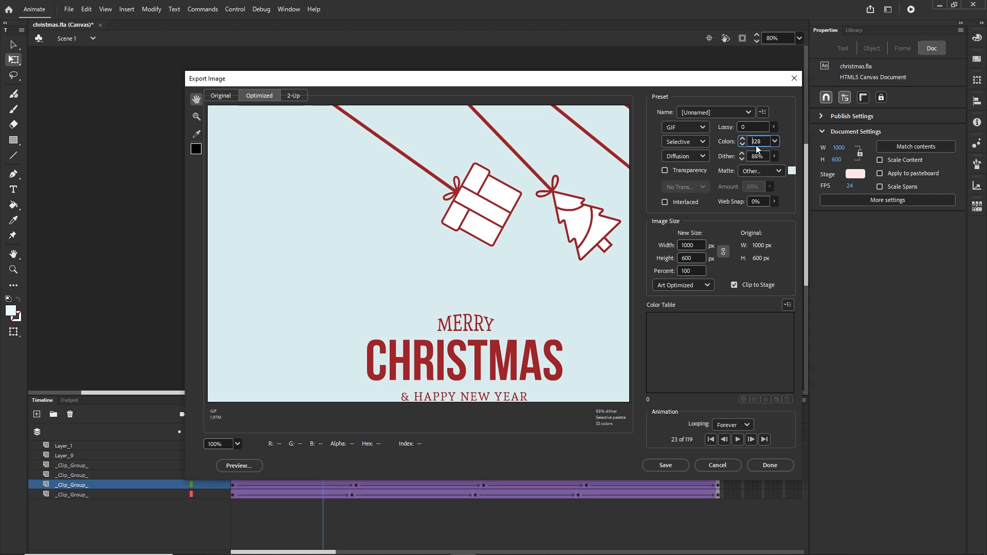
click(775, 142)
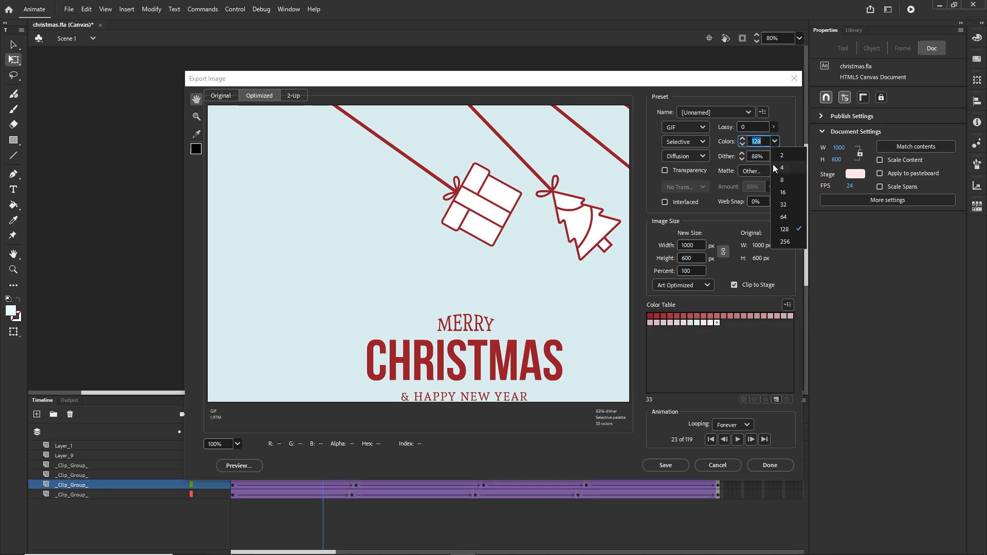
click(784, 243)
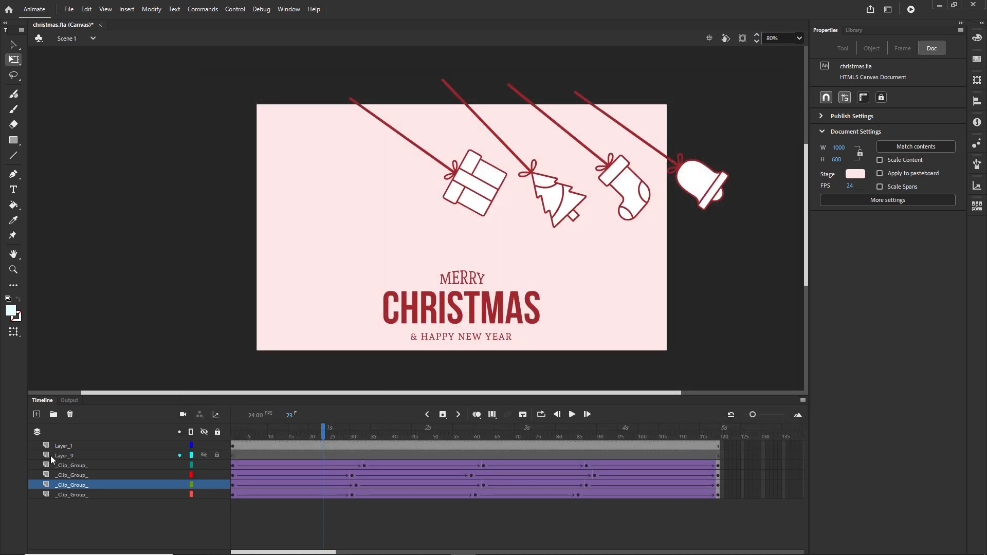
Add a layer above Layer_1 and set the Rectangle tool's fill to the stage's pink, #FEE8E8
click(65, 447)
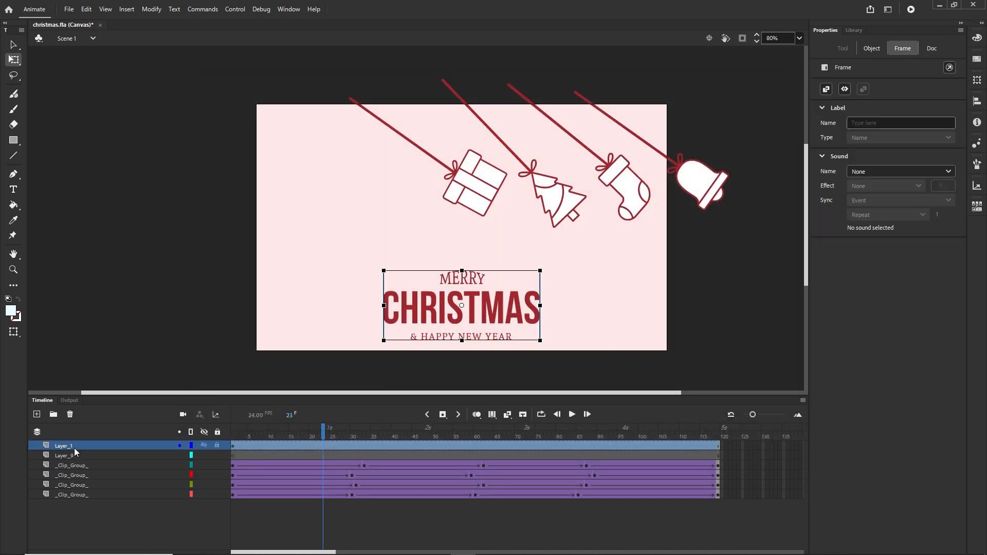
click(36, 414)
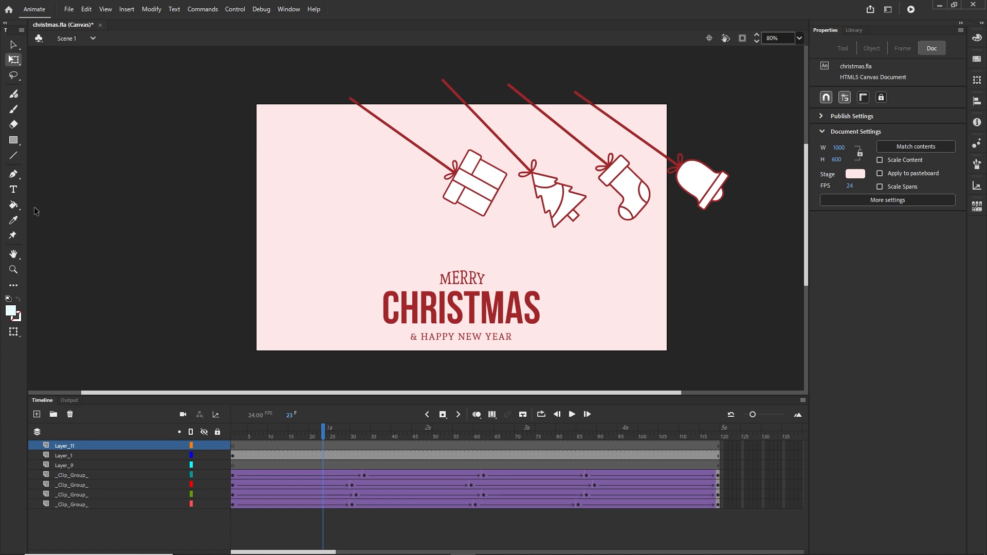
click(15, 144)
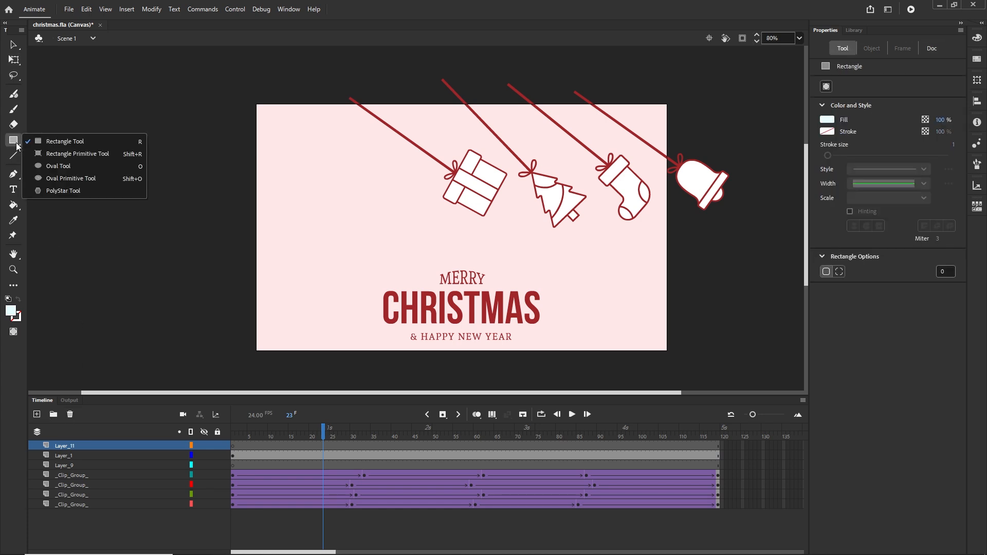
click(56, 143)
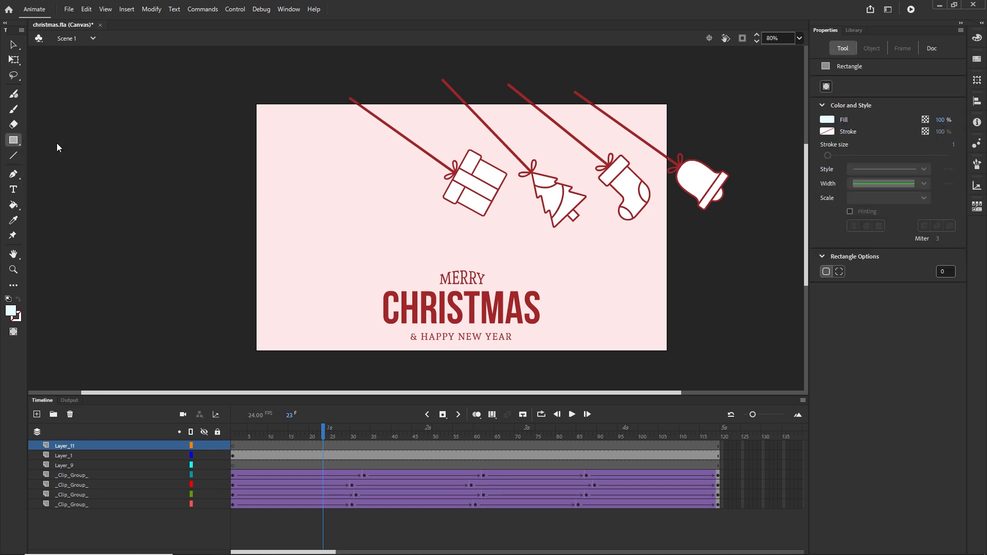
click(828, 120)
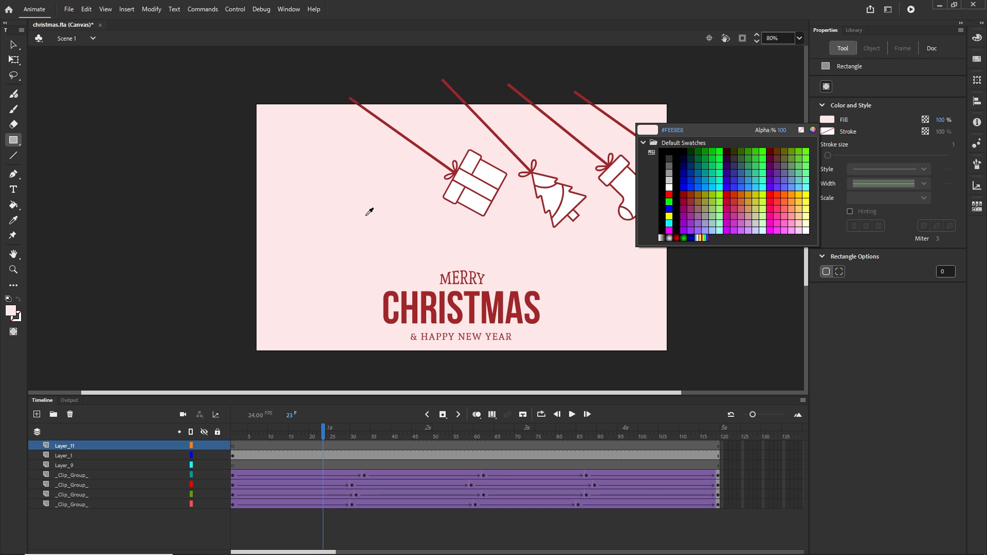
click(369, 212)
click(829, 120)
click(814, 132)
click(848, 183)
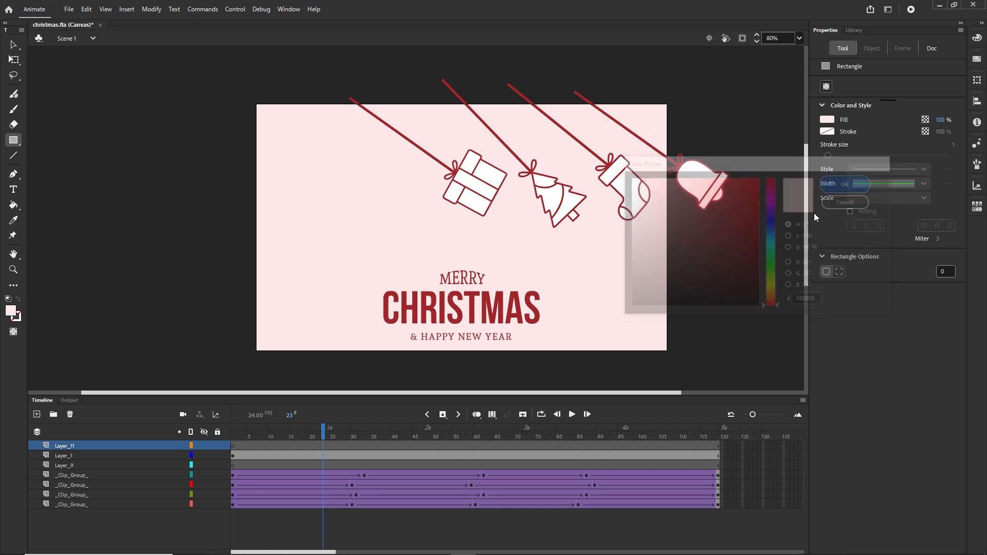
Draw a background rectangle about 1120 by 670 px covering the whole stage and move its layer below all the others
drag(695, 366, 224, 90)
click(11, 46)
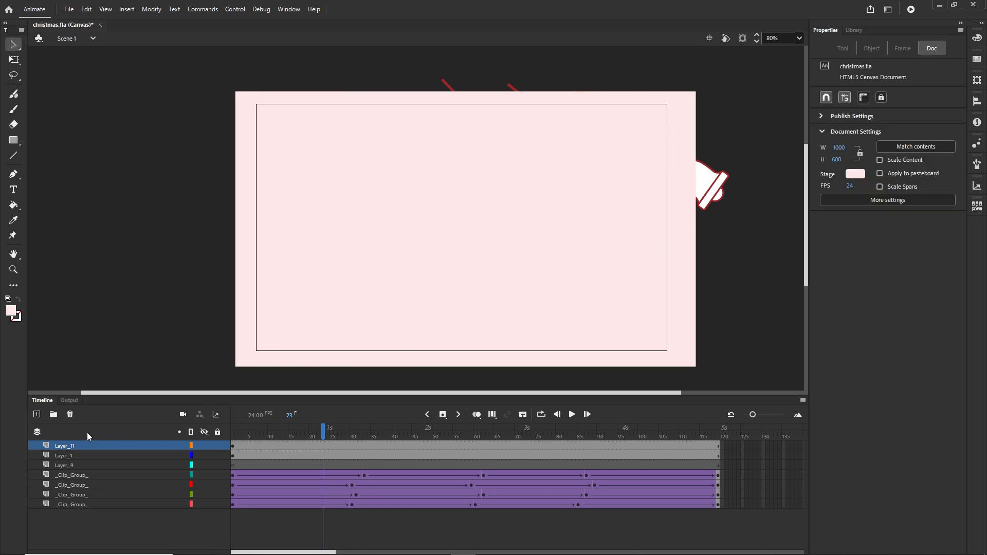
drag(81, 447, 85, 511)
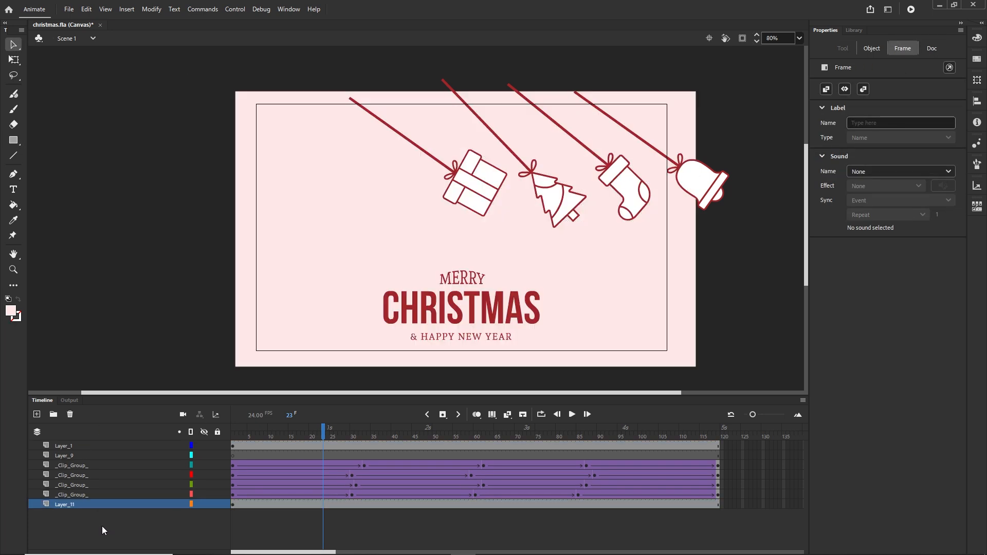
click(102, 526)
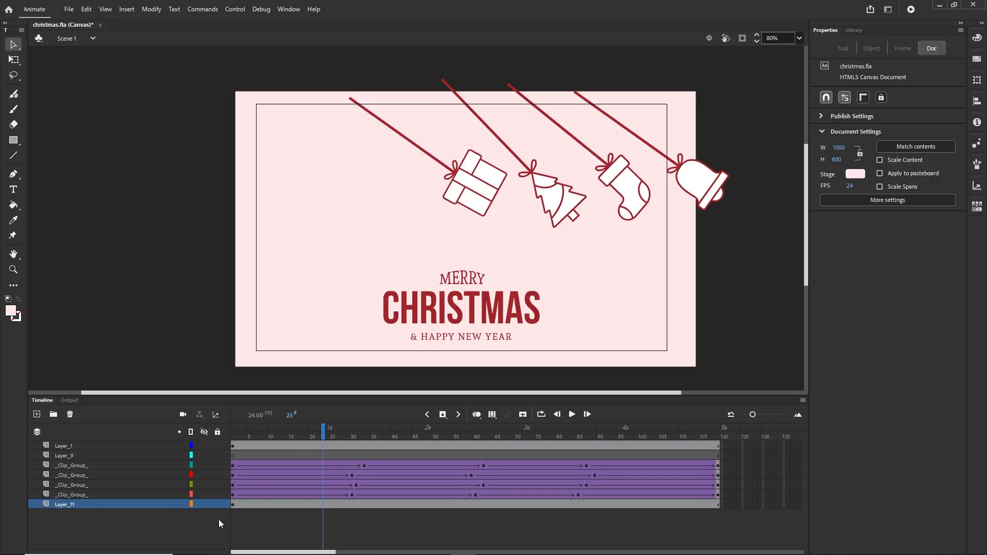
Check the background color in the animated GIF export preview and cancel the export
click(67, 10)
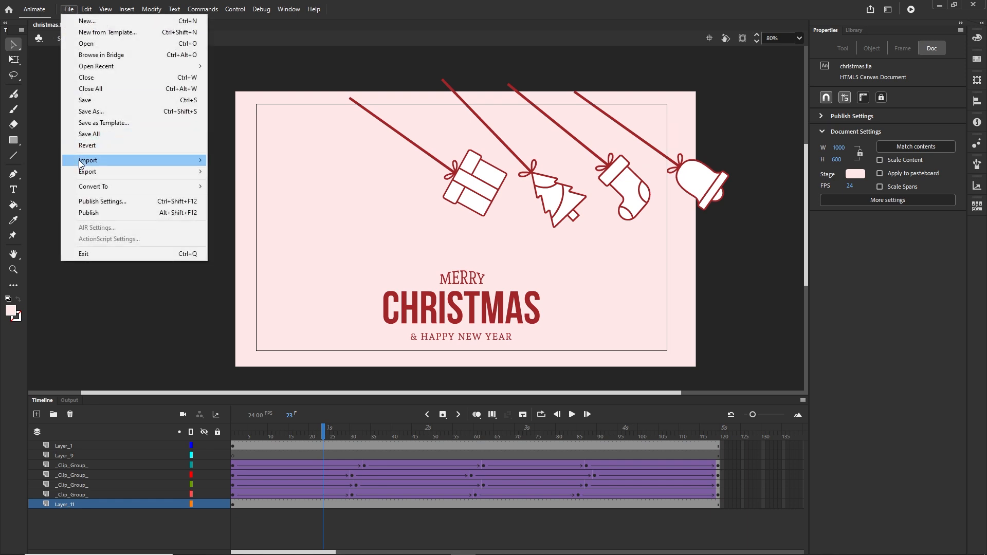
mouse_move(112, 173)
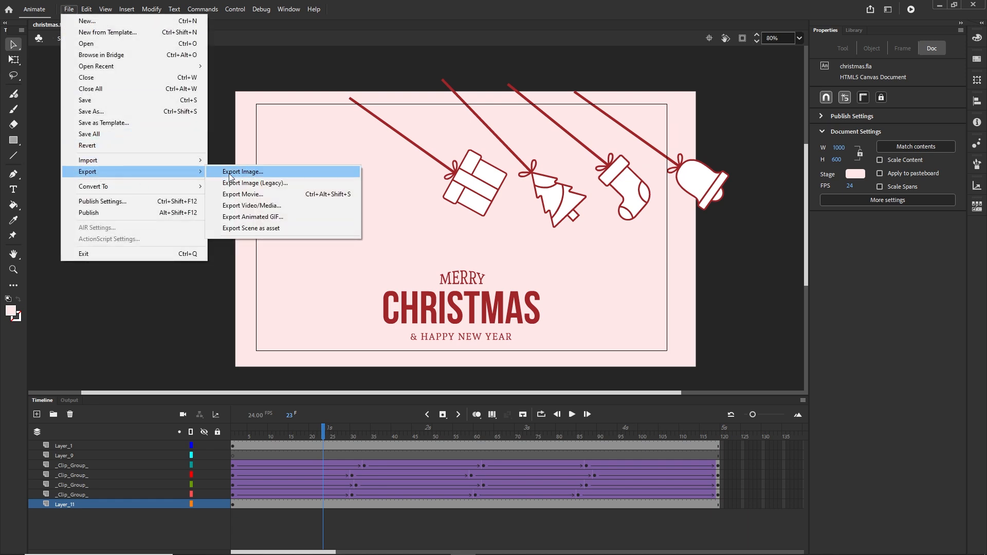
click(255, 218)
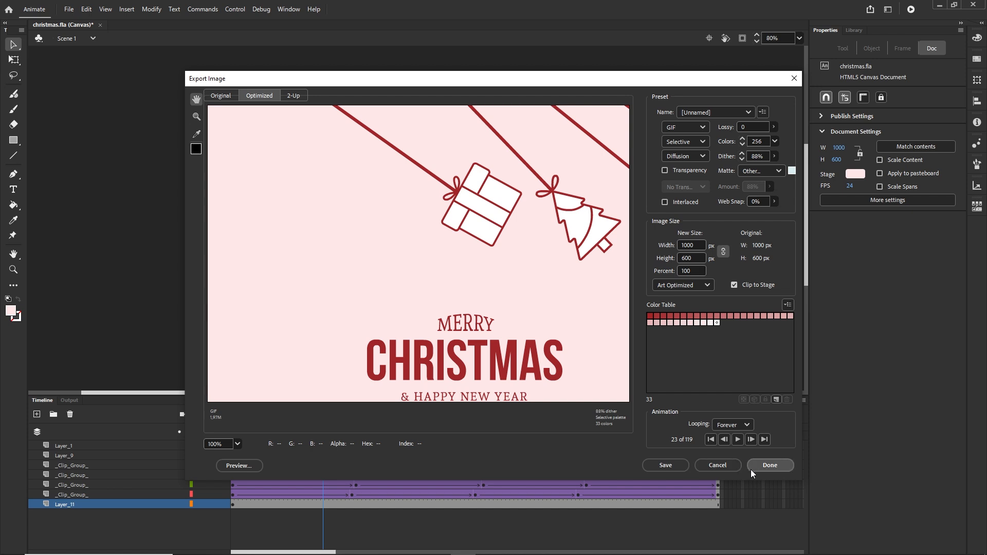
click(727, 470)
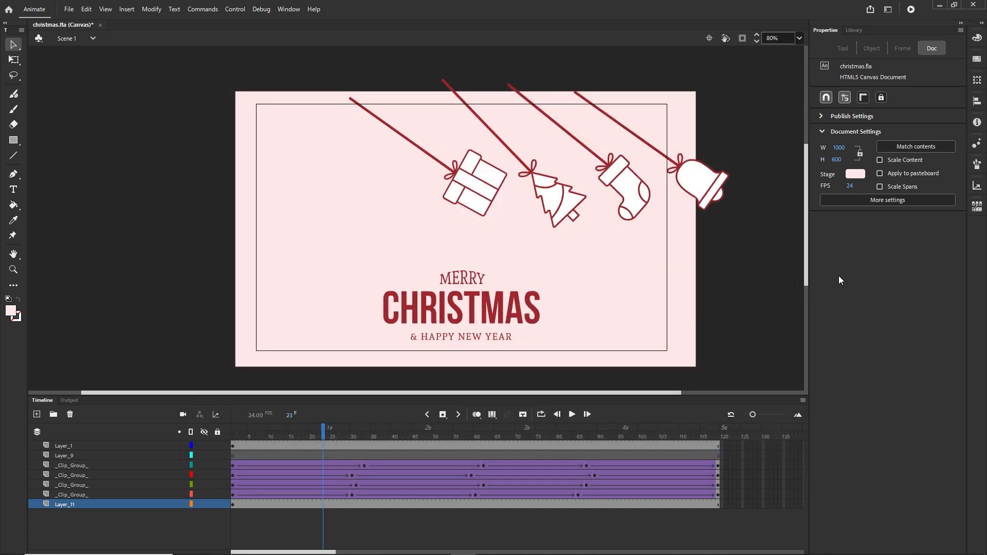
Change the stage color in the document settings to a light blue
click(856, 174)
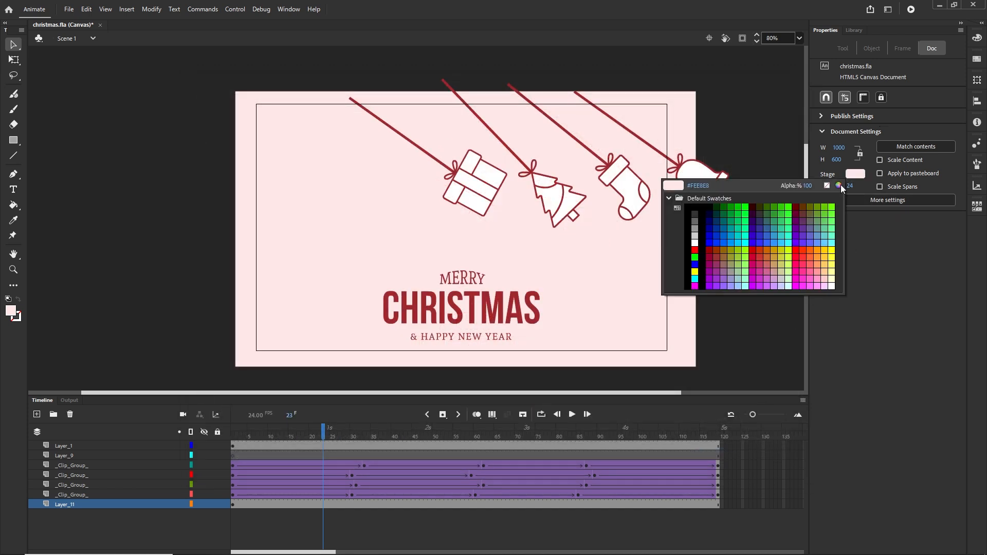
click(839, 185)
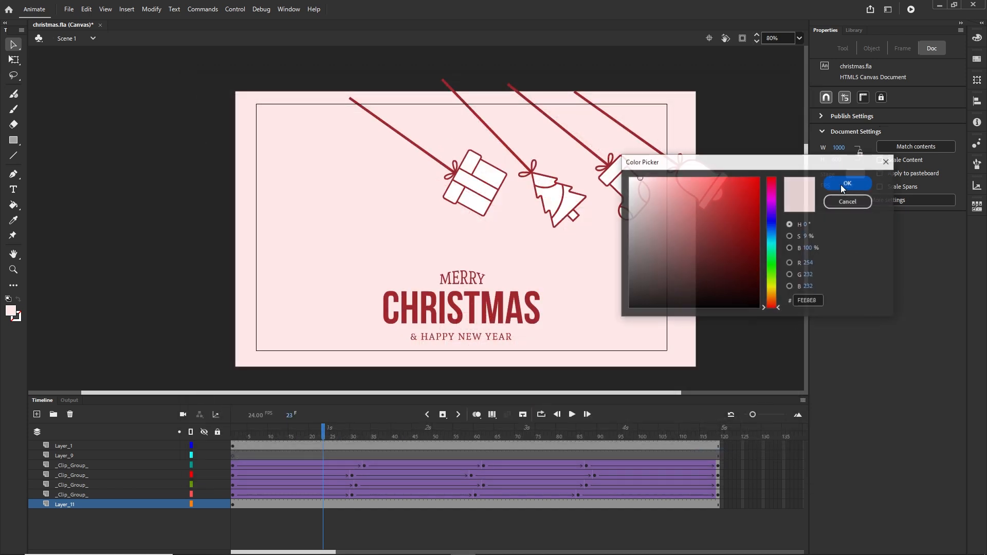
click(772, 238)
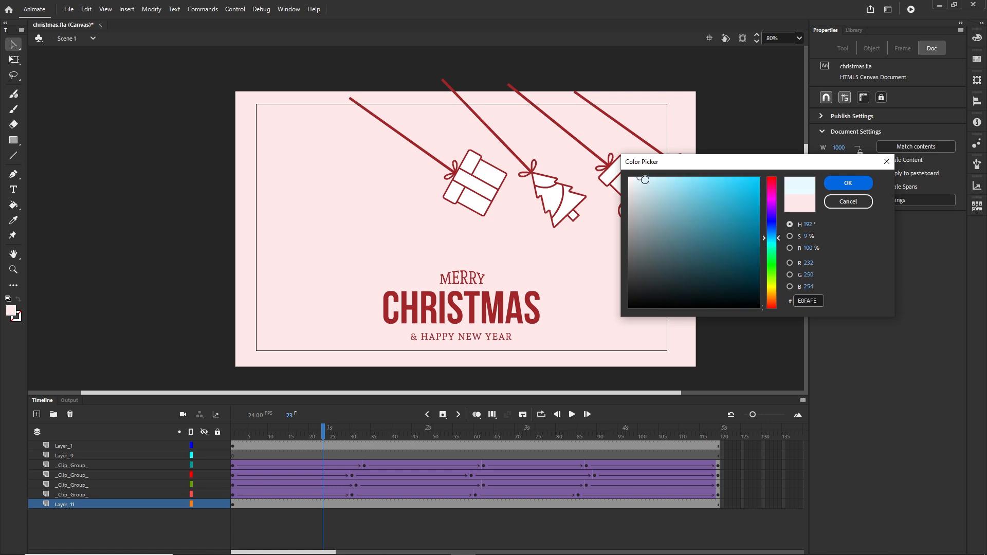
click(645, 178)
click(849, 183)
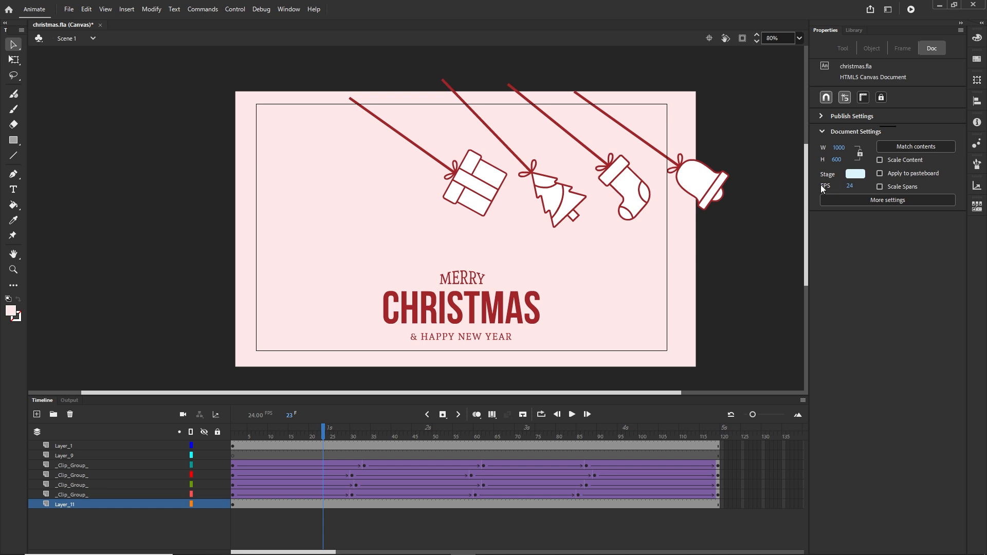
Change the background rectangle's fill to light blue, #DEF5FF
click(309, 253)
click(828, 164)
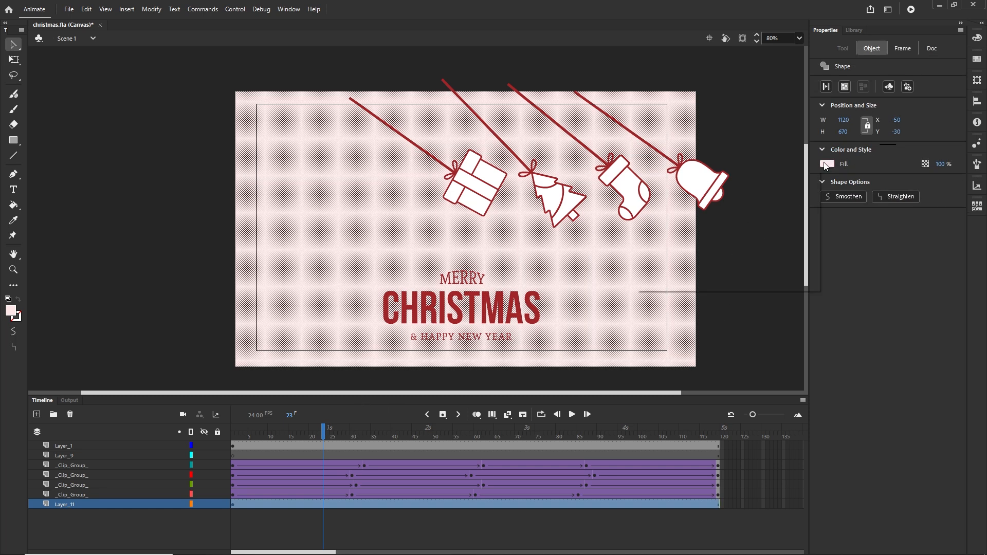
click(813, 174)
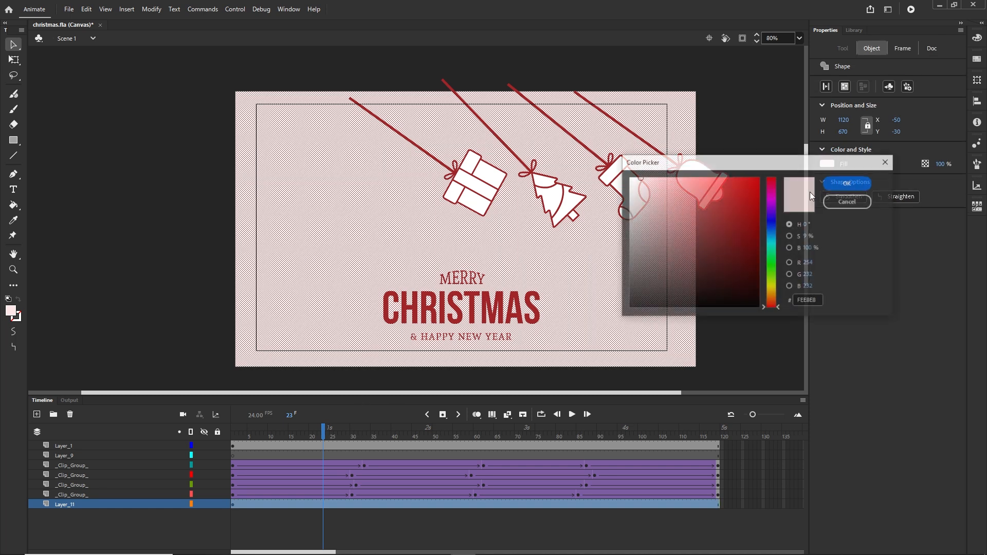
click(773, 243)
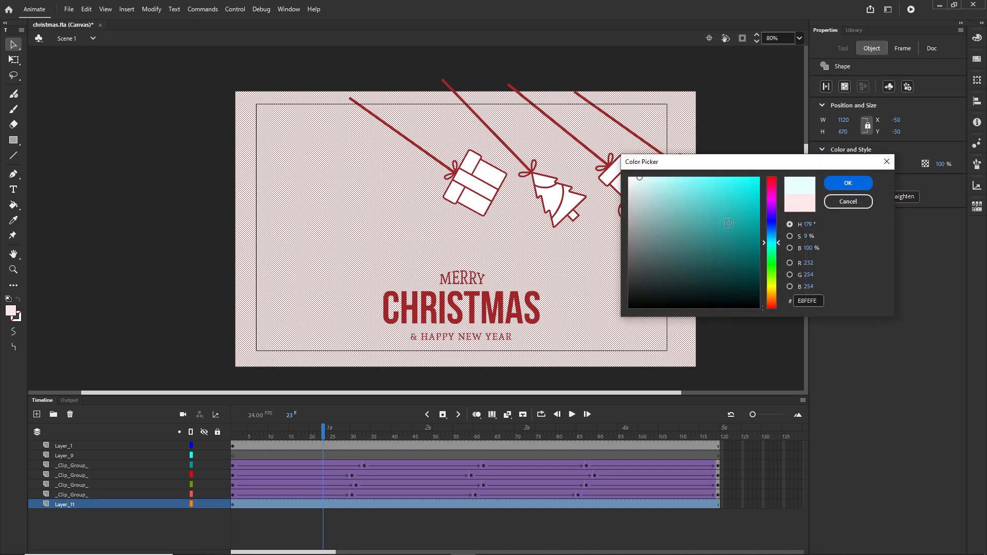
click(772, 236)
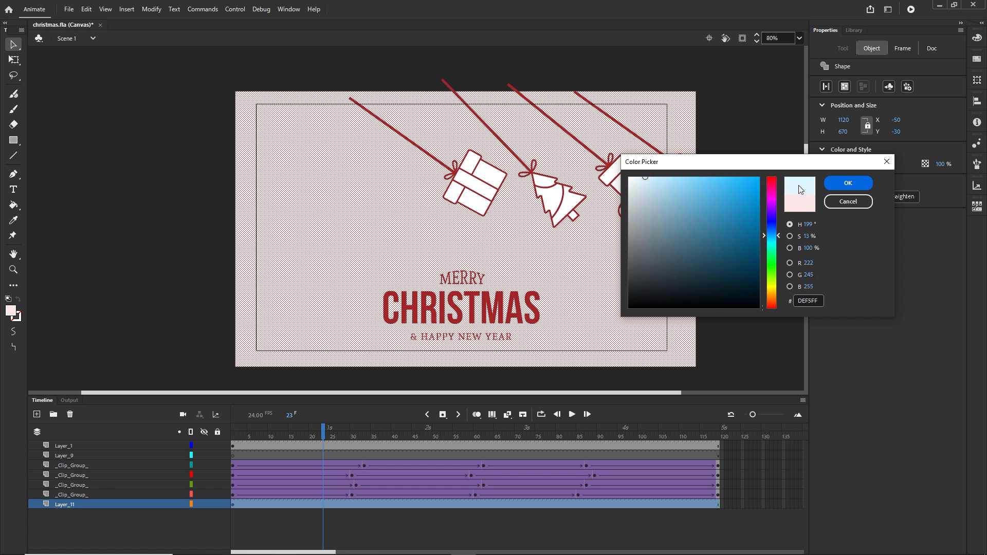
click(849, 183)
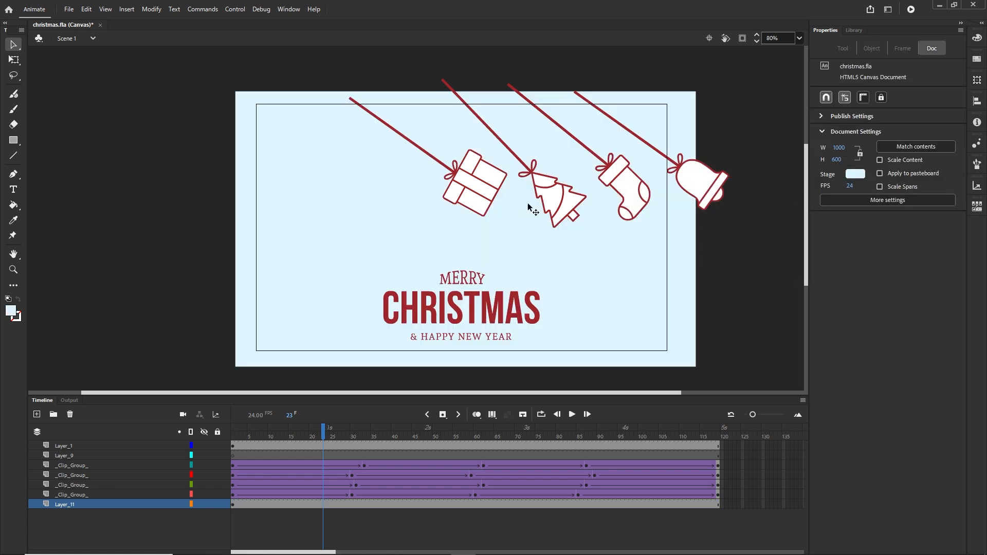
Export the animation as an animated GIF named christmas.gif into a new folder named gif inside the tutorial folder
click(69, 10)
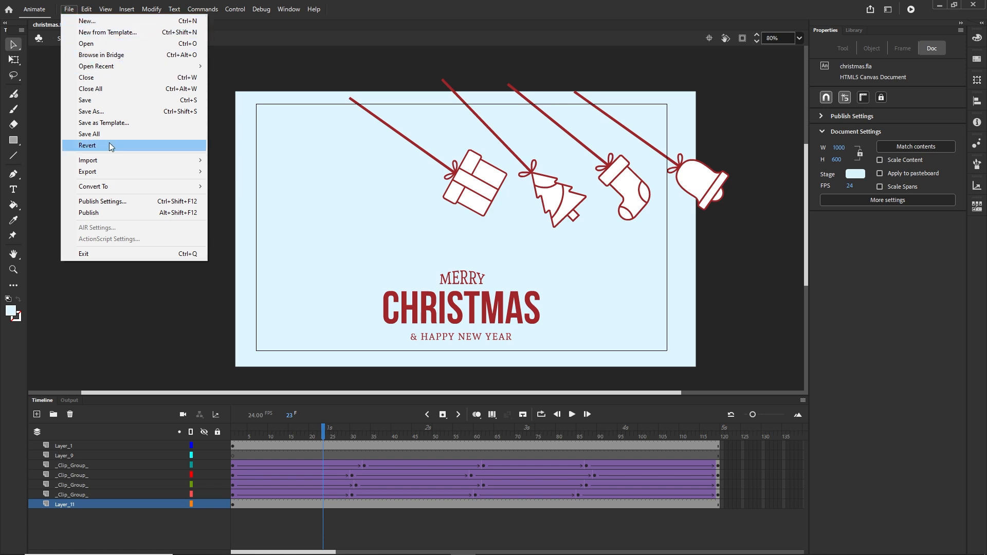
mouse_move(128, 173)
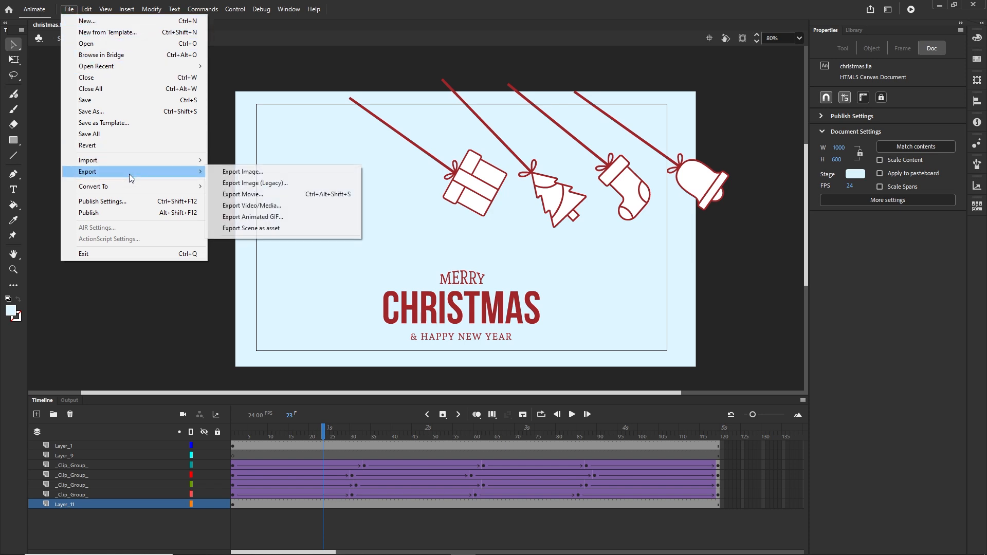
click(267, 218)
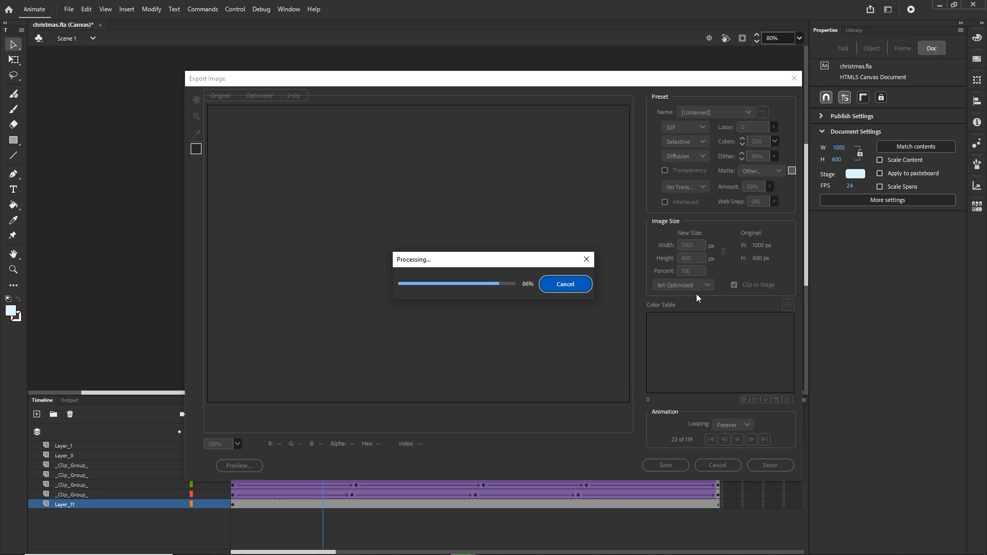
click(678, 465)
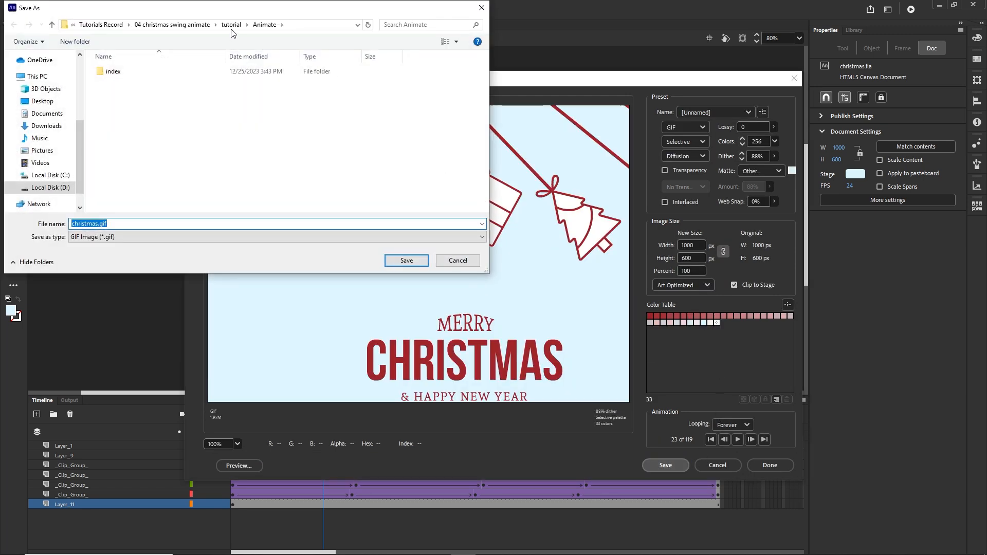
click(232, 24)
right_click(109, 142)
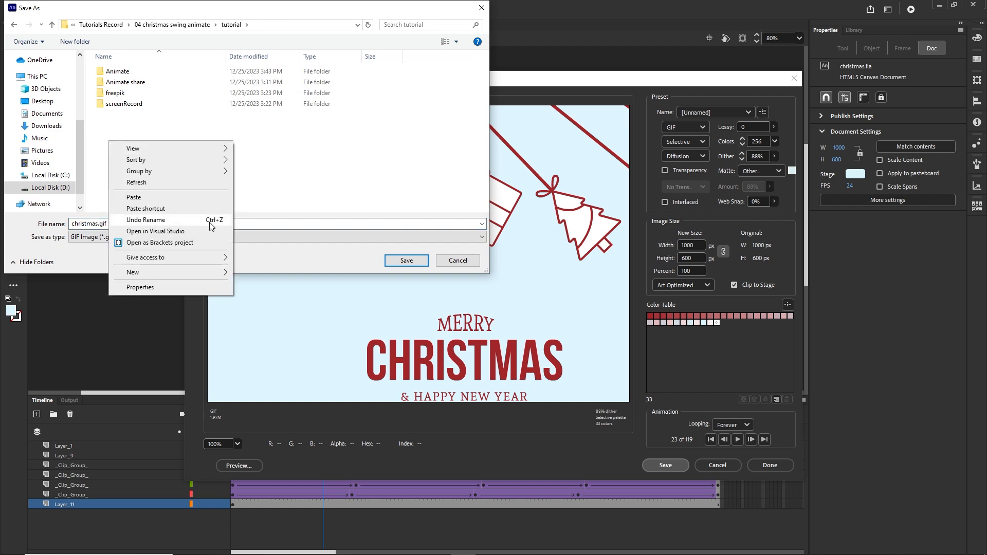
mouse_move(226, 272)
click(257, 274)
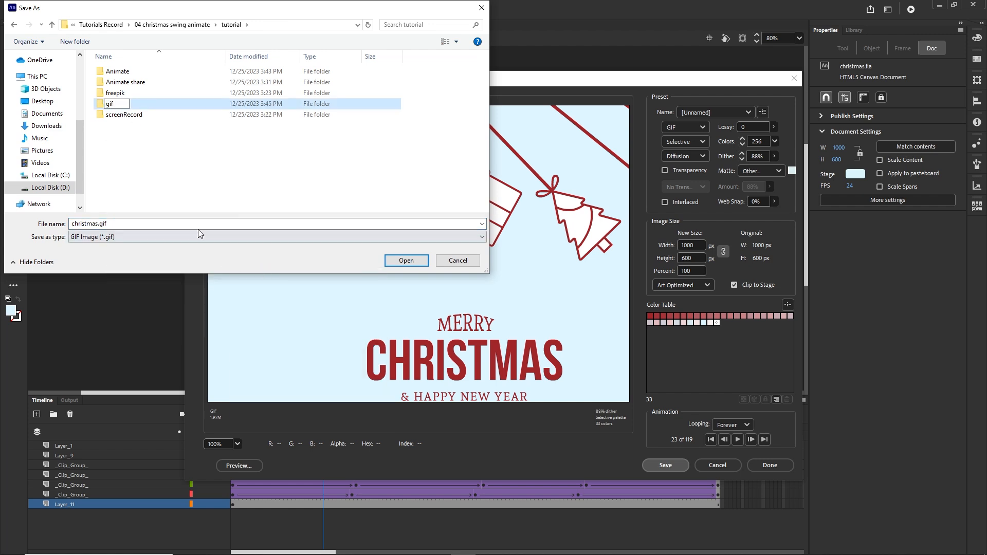
double_click(116, 106)
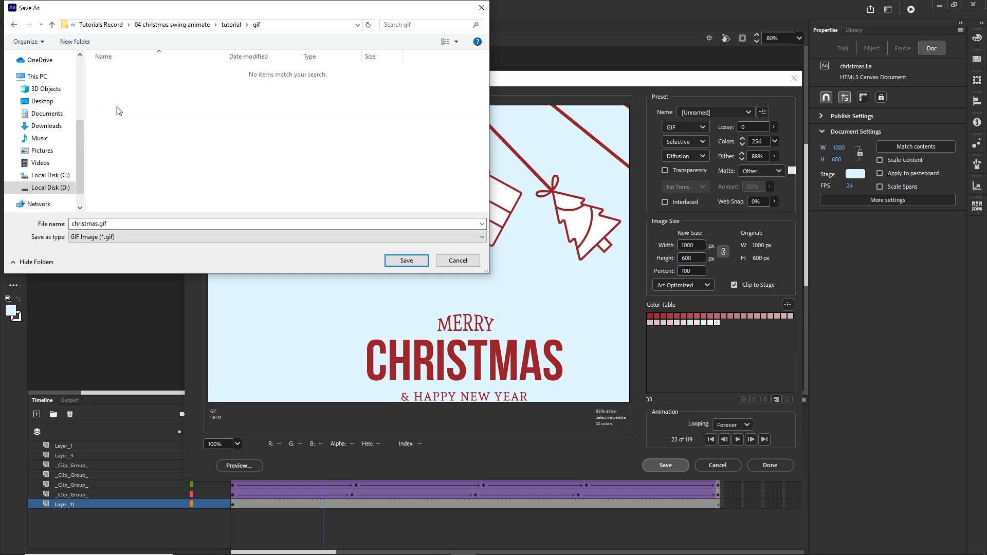
click(407, 261)
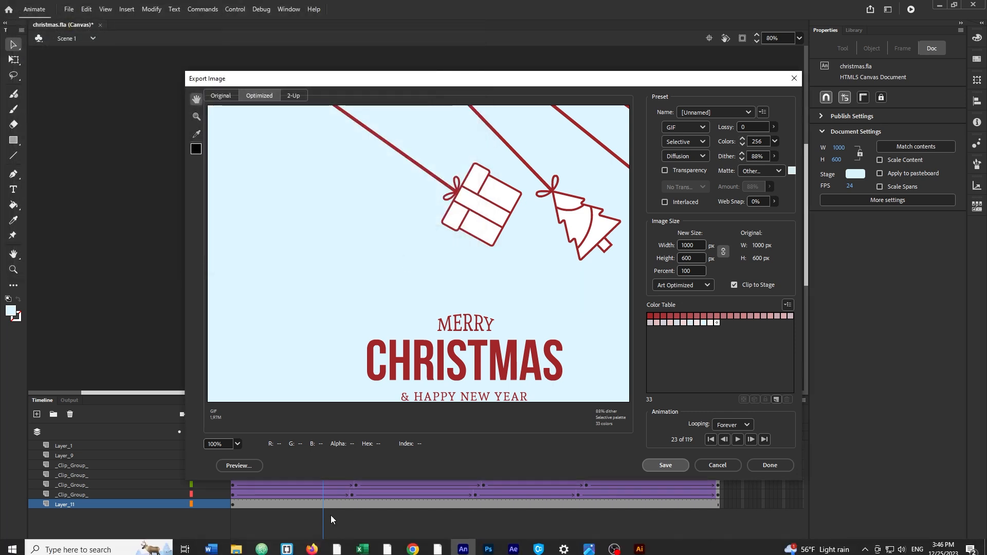
Open the exported christmas.gif from the gif folder in File Explorer to check its playback, and return to Animate
click(236, 546)
click(659, 195)
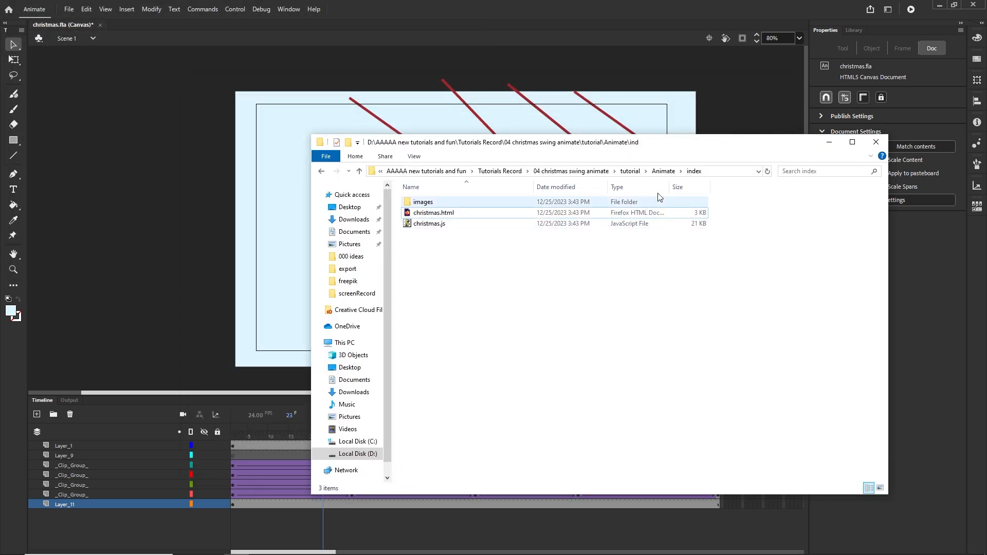
click(630, 171)
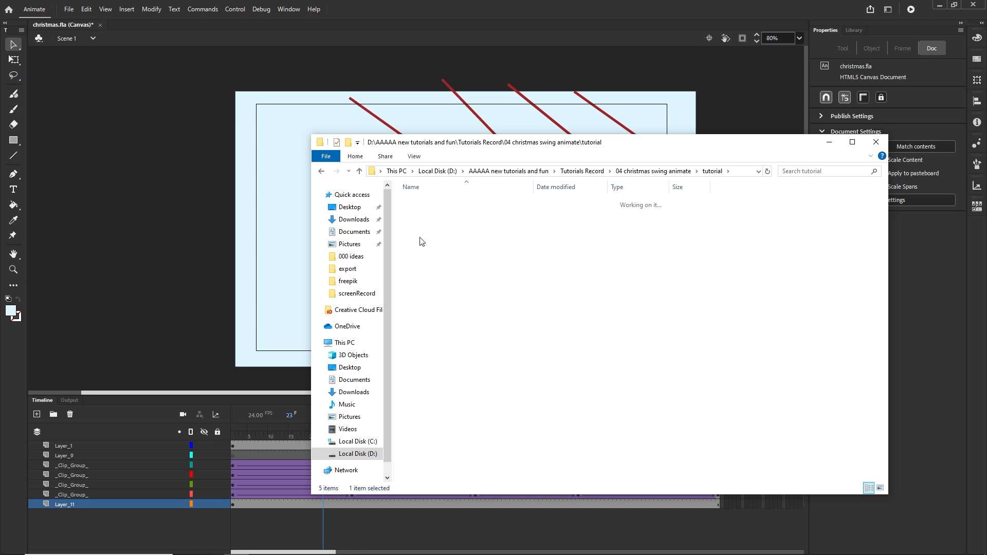
double_click(428, 219)
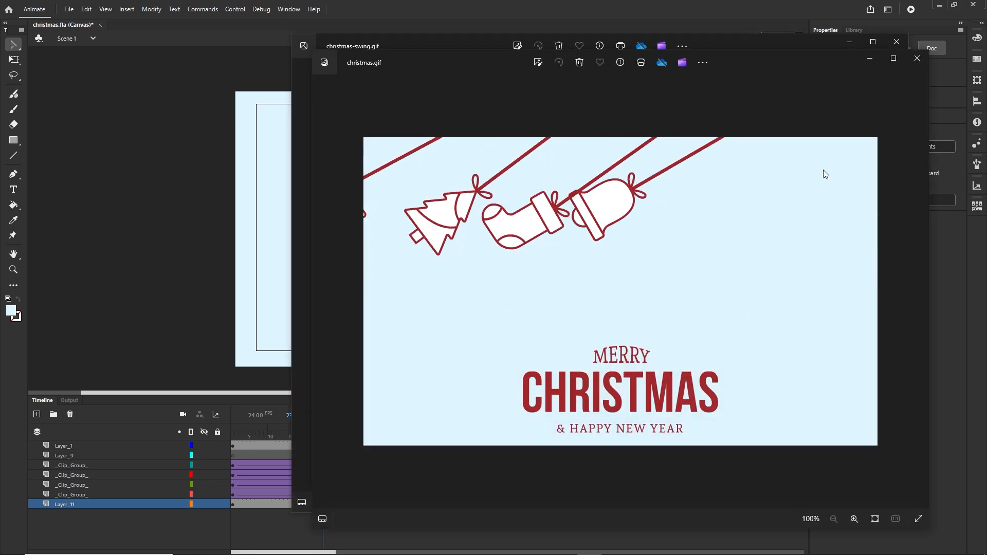
click(917, 59)
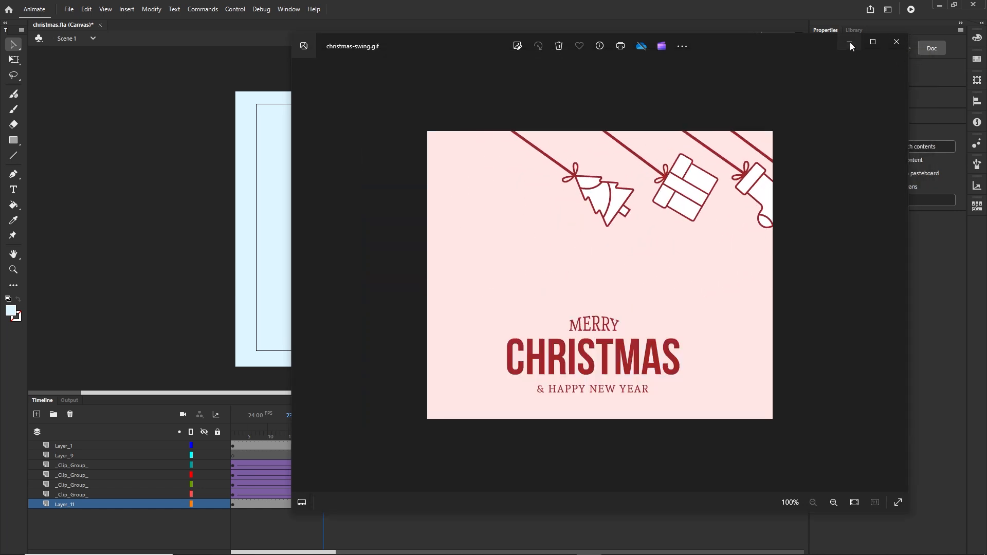
click(849, 42)
click(836, 143)
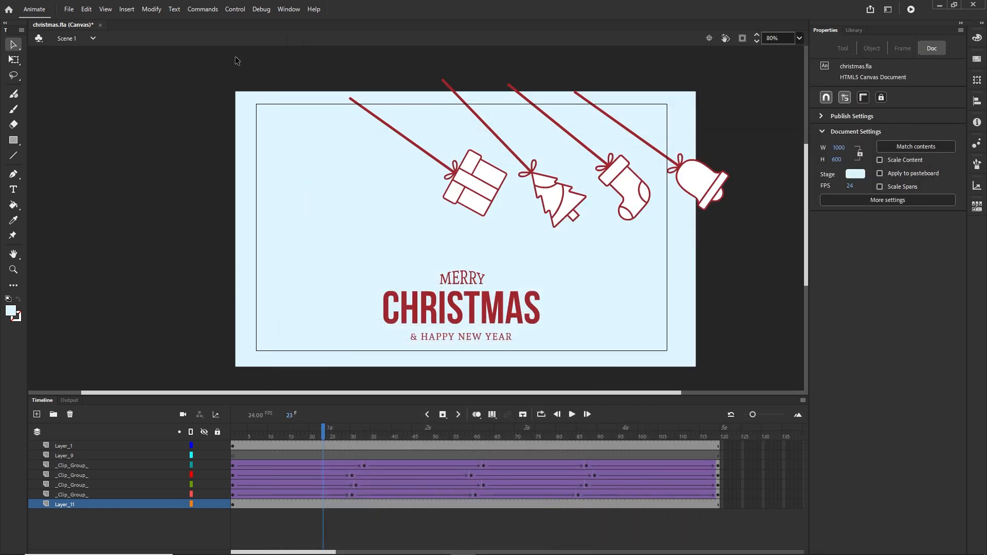
Publish the document again and open christmas.html from the Animate folder's index subfolder in the browser
click(69, 10)
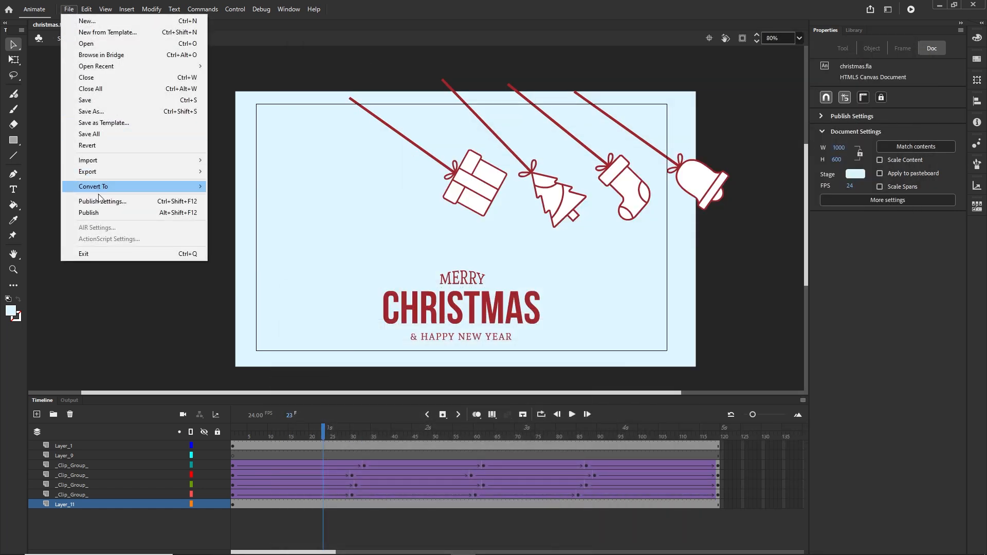
click(99, 214)
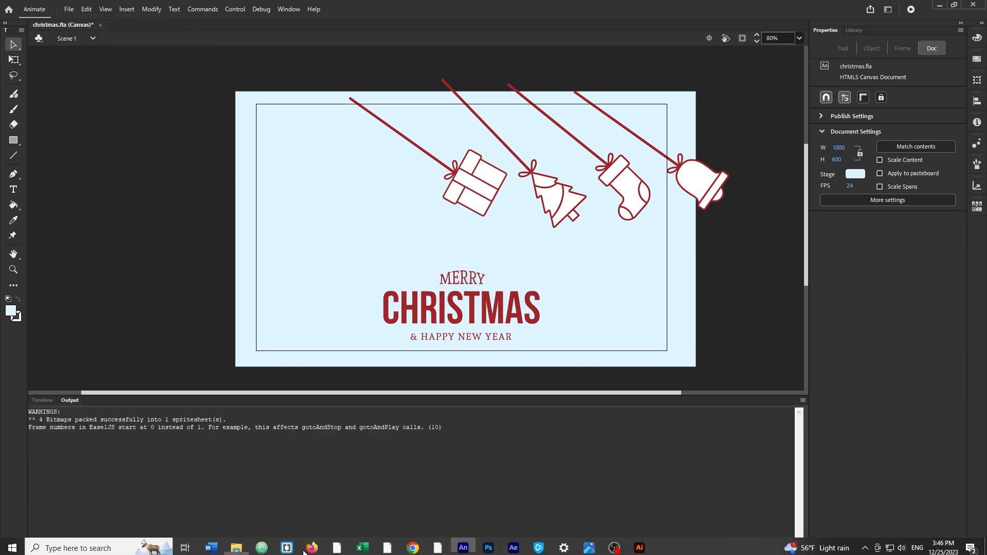
click(240, 548)
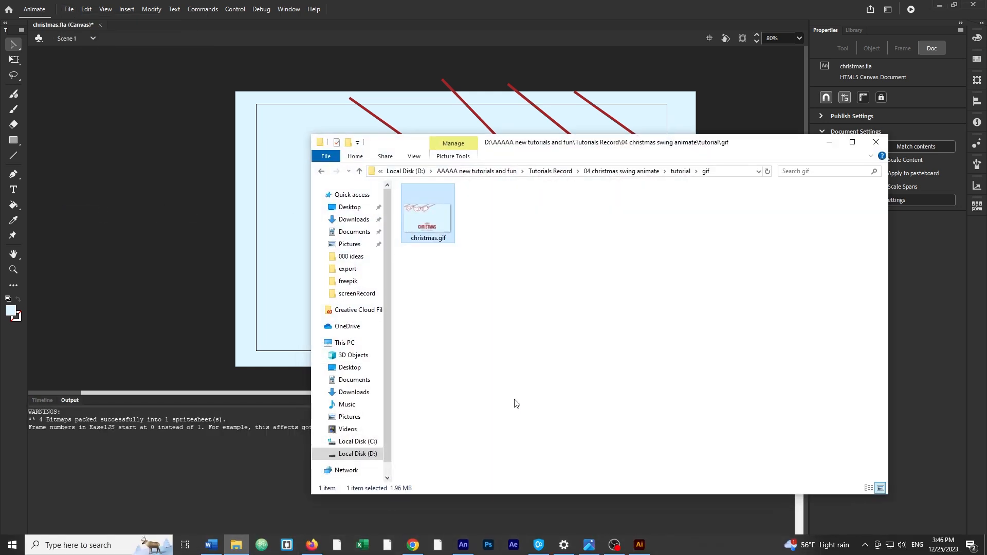
click(618, 171)
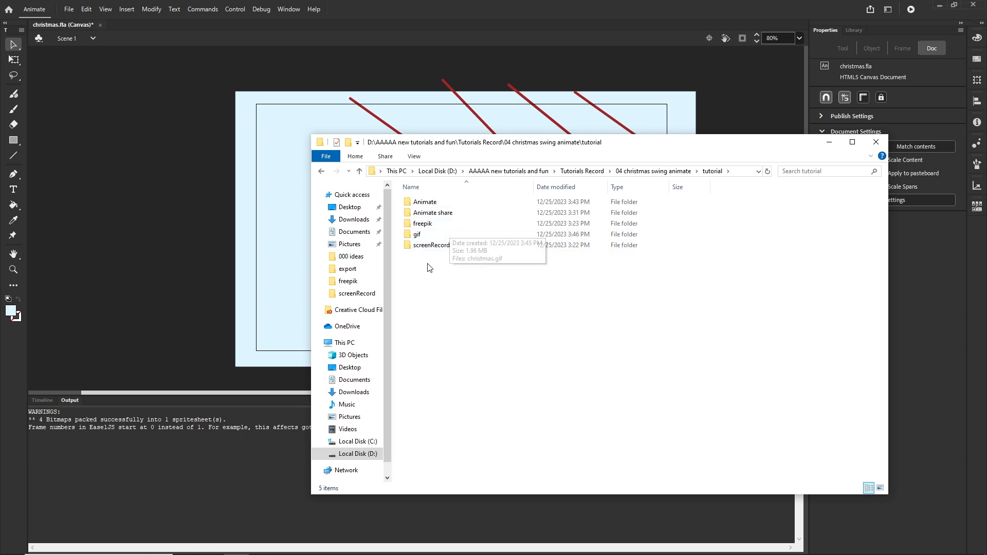
double_click(430, 204)
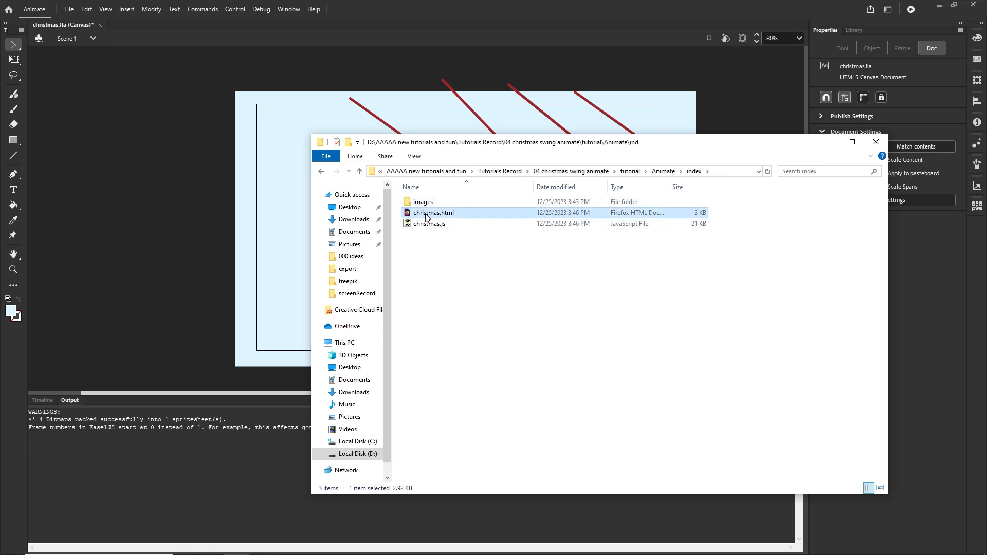
double_click(426, 217)
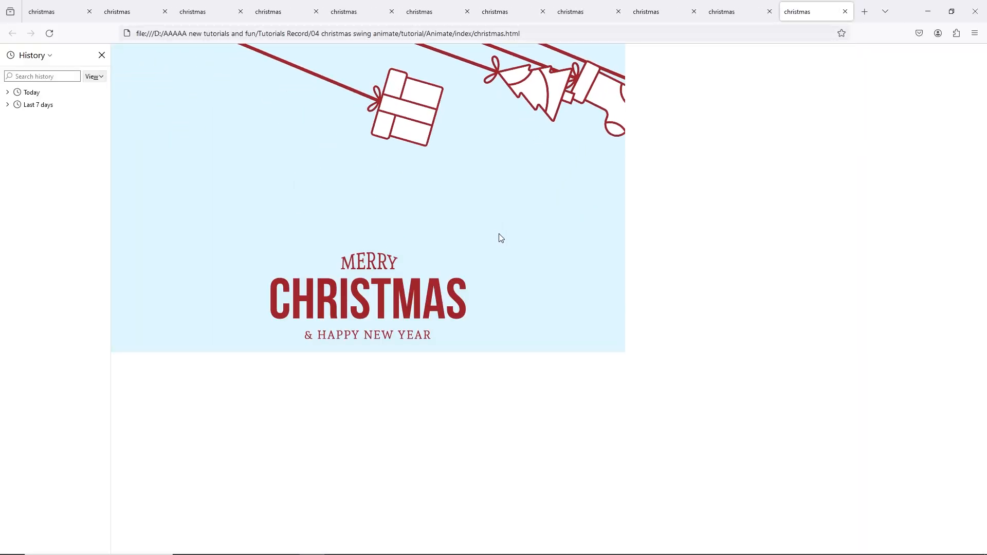